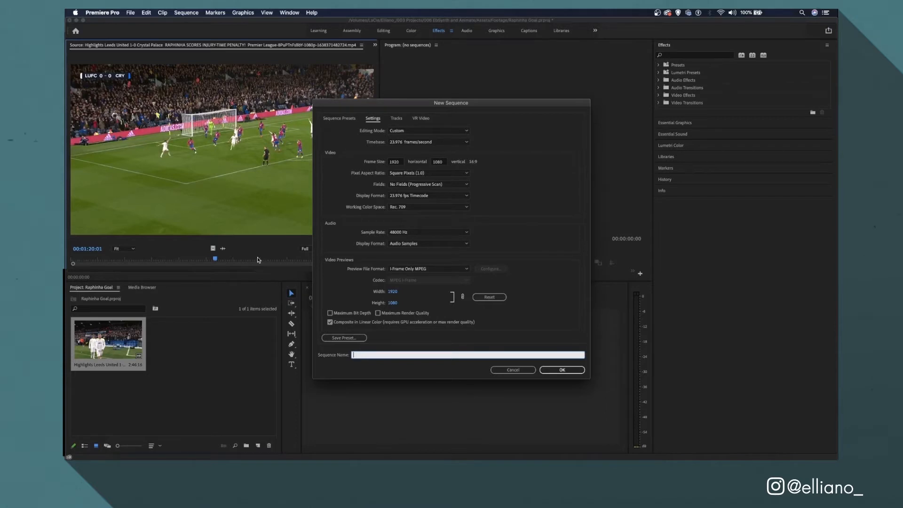
Step: Create the custom 1920 × 1080 sequence as Clip 1 and mark the source footage's In point at 00:01:36:22
text(Clip 1)
key(Return)
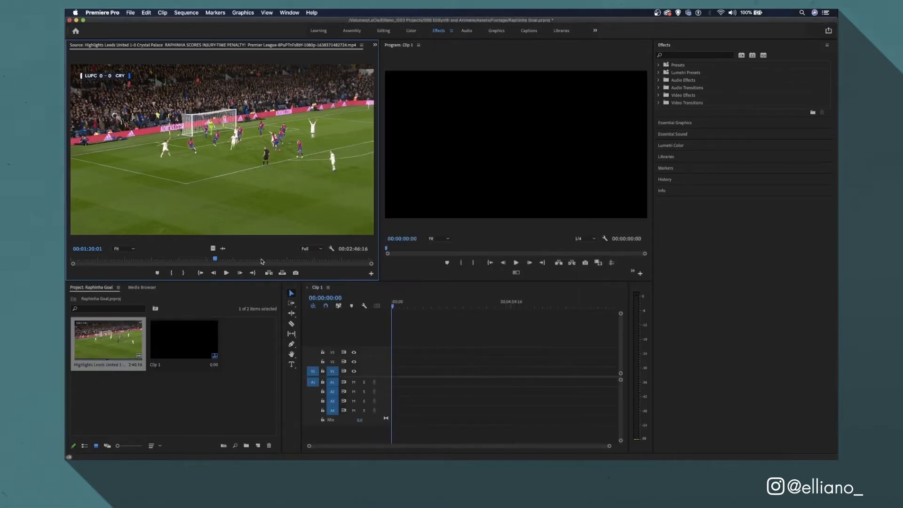
drag(217, 260, 246, 268)
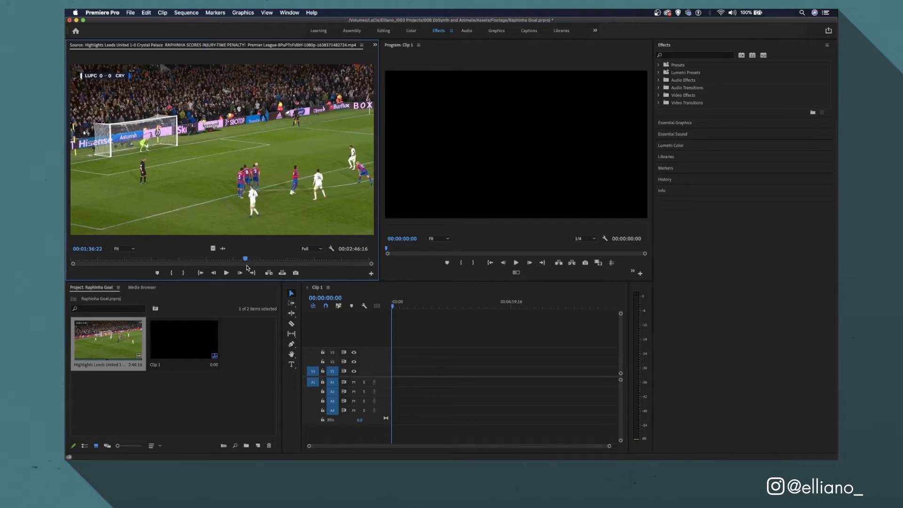
key(i)
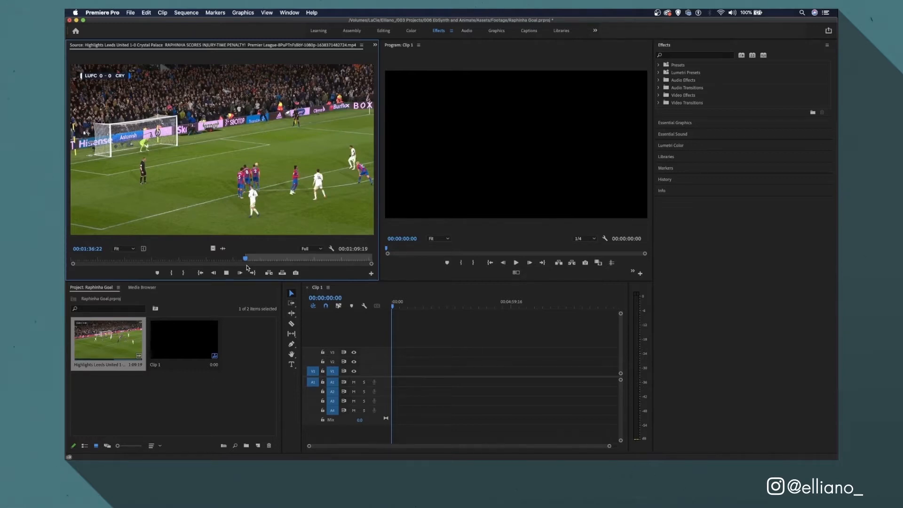
Step: Mark the source Out point at 00:01:42:18 and place the video-only segment at the start of Clip 1's V1 track, keeping the existing sequence settings
key(space)
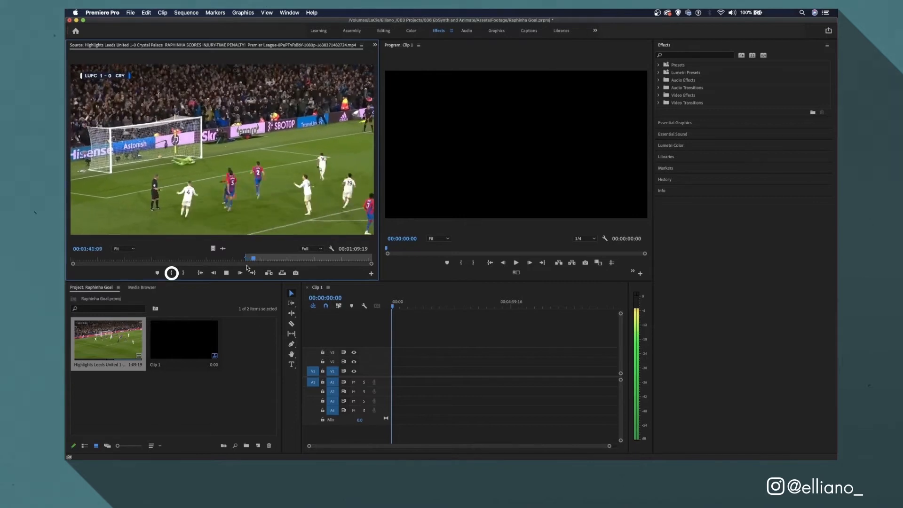
key(space)
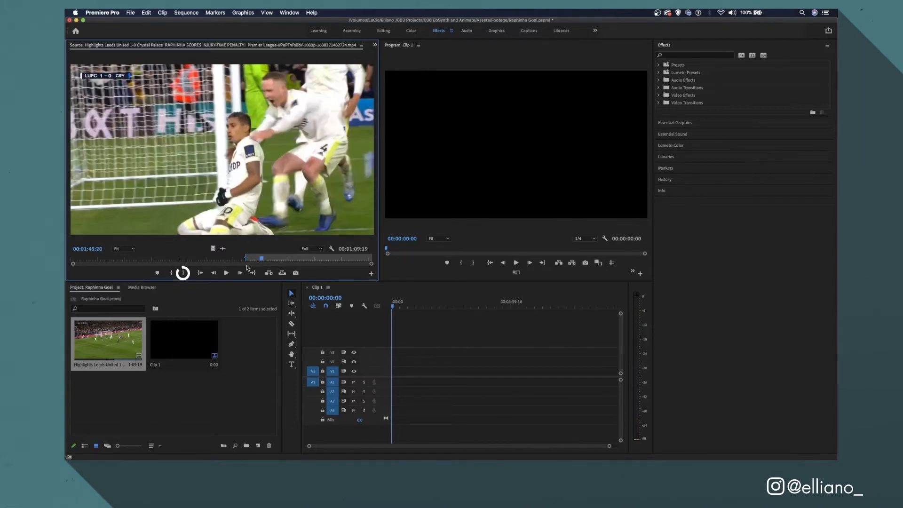
key(j)
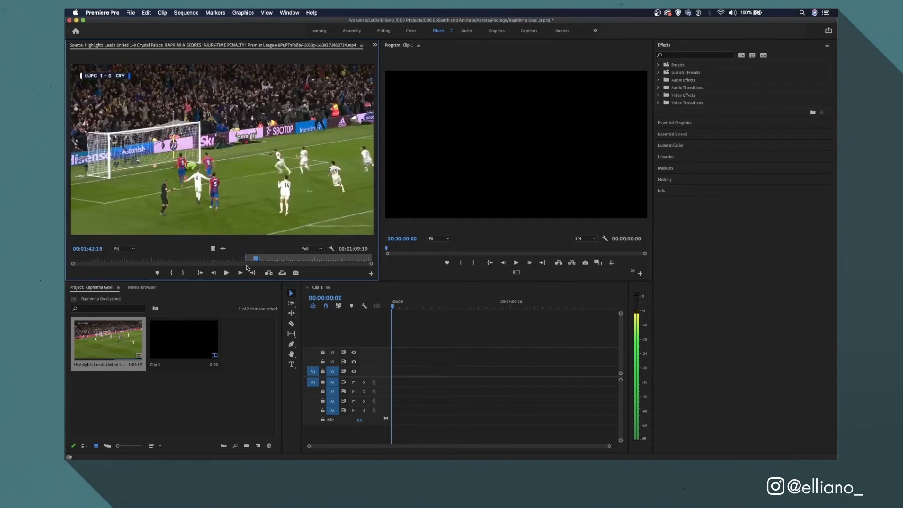
key(o)
drag(212, 248, 395, 376)
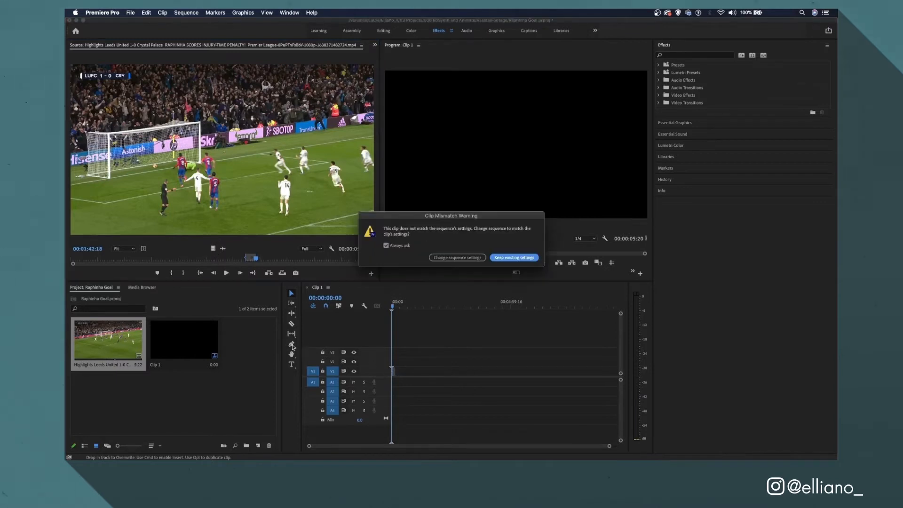
click(506, 261)
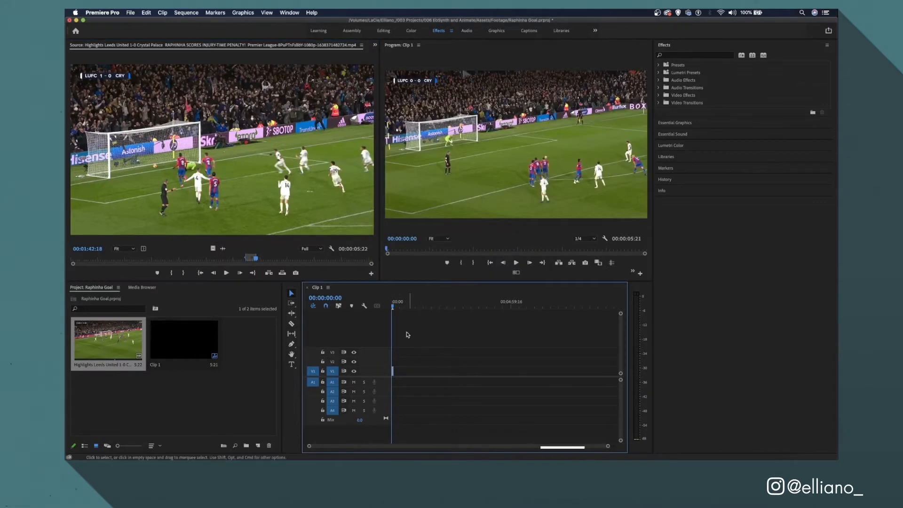
Step: Create a second 1920 × 1080 sequence with the Custom editing mode, named Clip 2
click(235, 417)
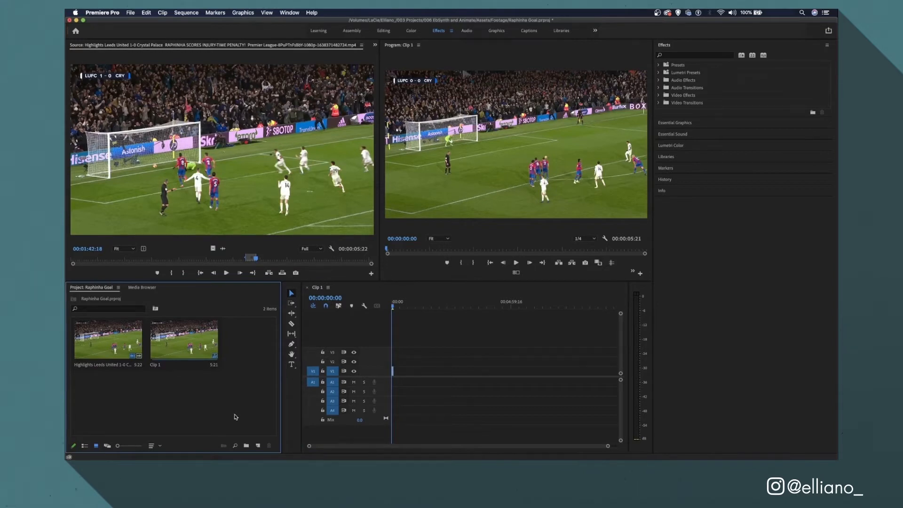
click(258, 445)
click(279, 377)
click(373, 119)
click(407, 131)
click(407, 140)
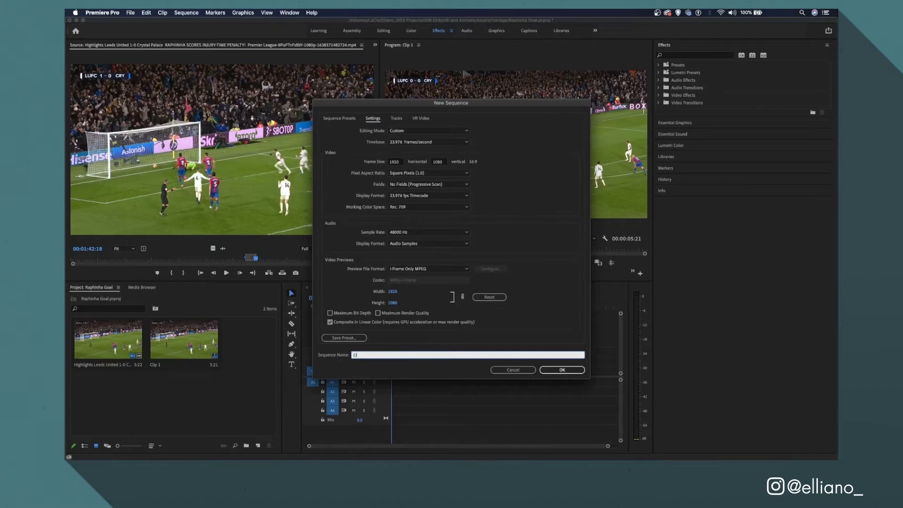
key(Return)
Step: Mark the next shot up to 00:01:44:21 and place its video at the start of Clip 2, keeping the existing sequence settings
click(241, 192)
key(space)
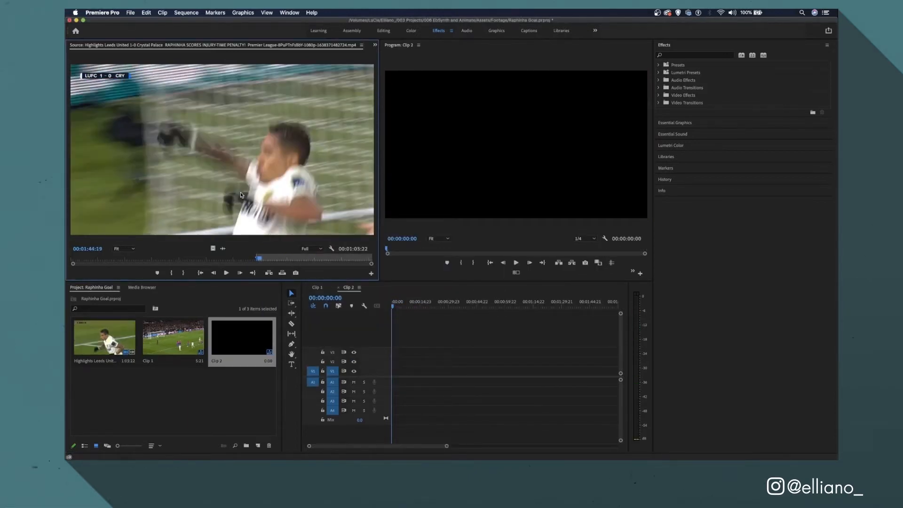
key(space)
key(Right)
key(Right)
key(Right)
key(Right)
key(o)
drag(213, 248, 394, 372)
click(521, 258)
Step: Create a third sequence named Clip 3 with the Custom editing mode and a 25.00 frames/second timebase
key(super+n)
text(Clip )
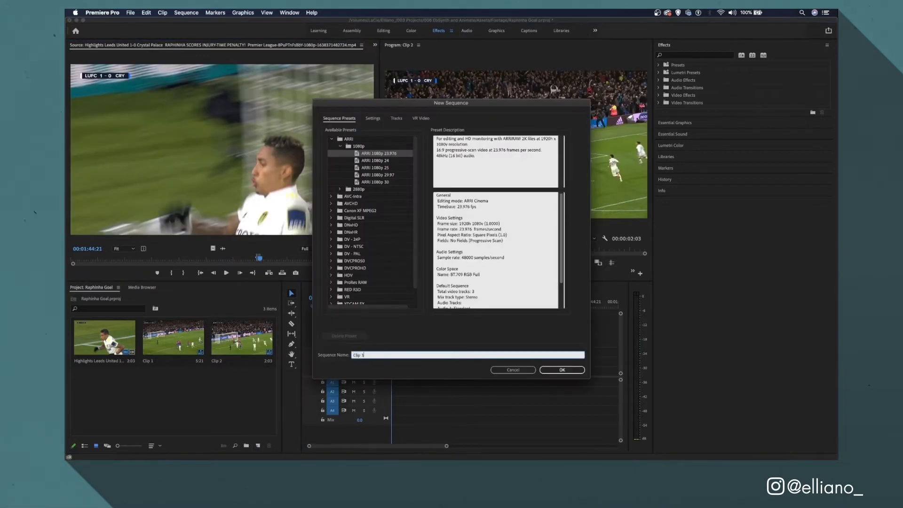
text(3)
click(373, 118)
click(405, 131)
click(405, 140)
click(408, 143)
click(414, 199)
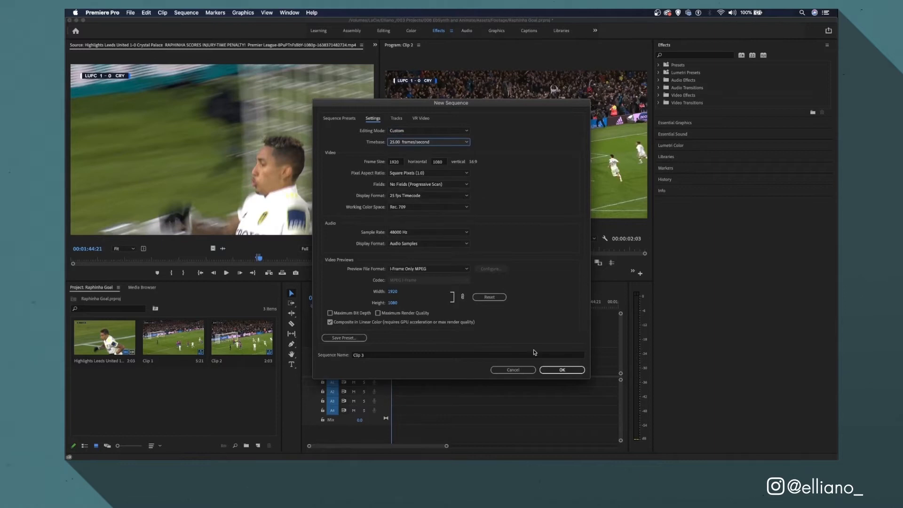
click(562, 370)
Step: Play the source footage forward to the end of the kneeling celebration shot at 00:01:45:18
click(287, 193)
key(space)
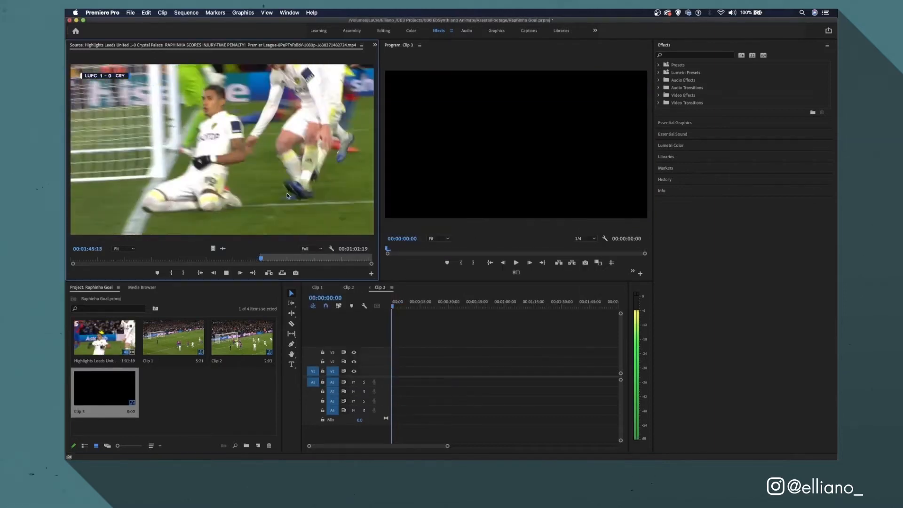
key(space)
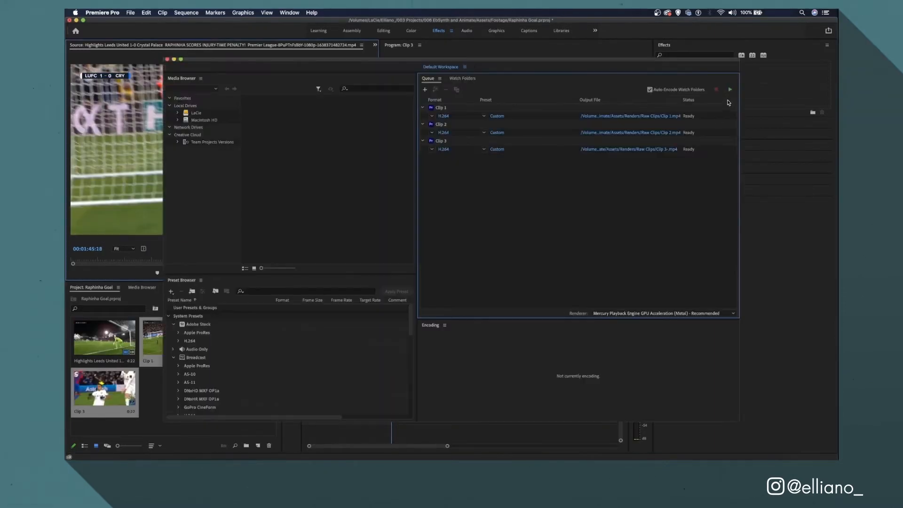
Step: Switch to Media Encoder and start rendering the queued H.264 exports of Clip 1, Clip 2 and Clip 3
click(730, 90)
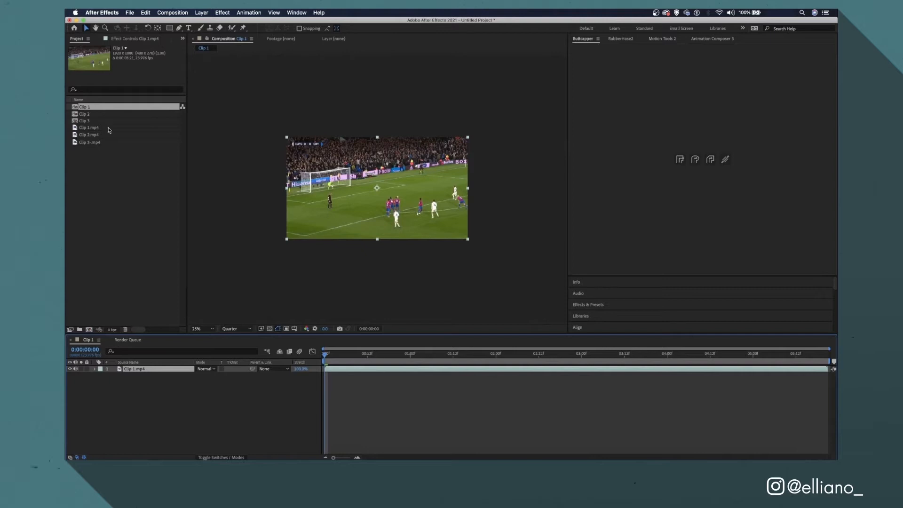
Step: Switch to After Effects and set the Clip 1 composition's preview to Full resolution at 100% magnification
scroll(388, 259, up, 3)
scroll(395, 261, down, 1)
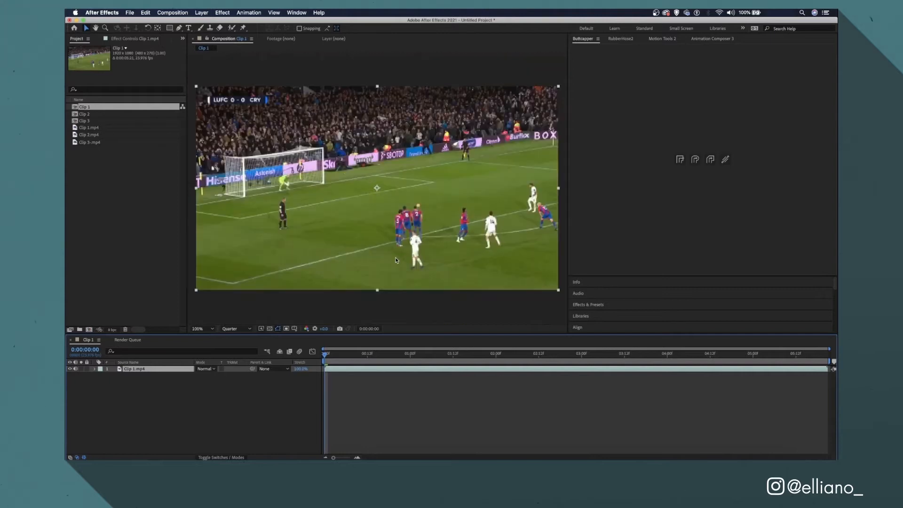
click(229, 329)
click(229, 338)
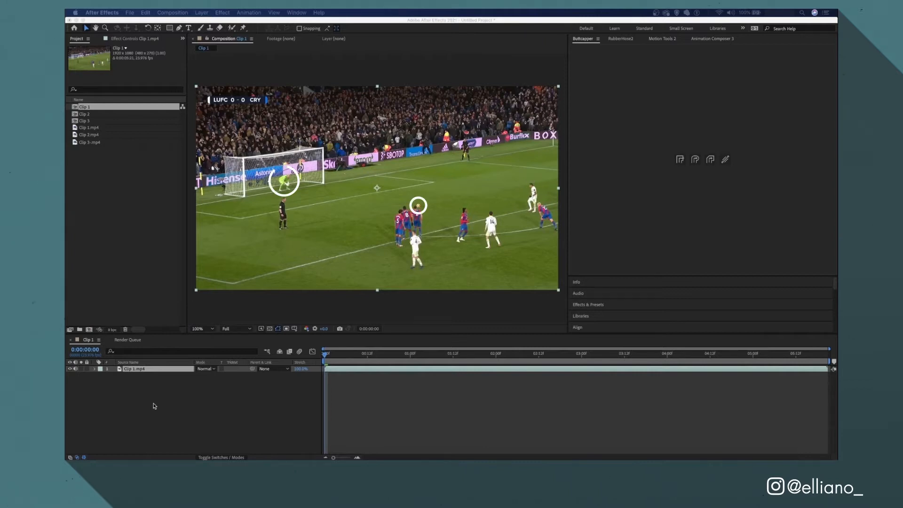
Step: Duplicate the Clip 1.mp4 layer and rename the upper copy Raphinha
click(146, 371)
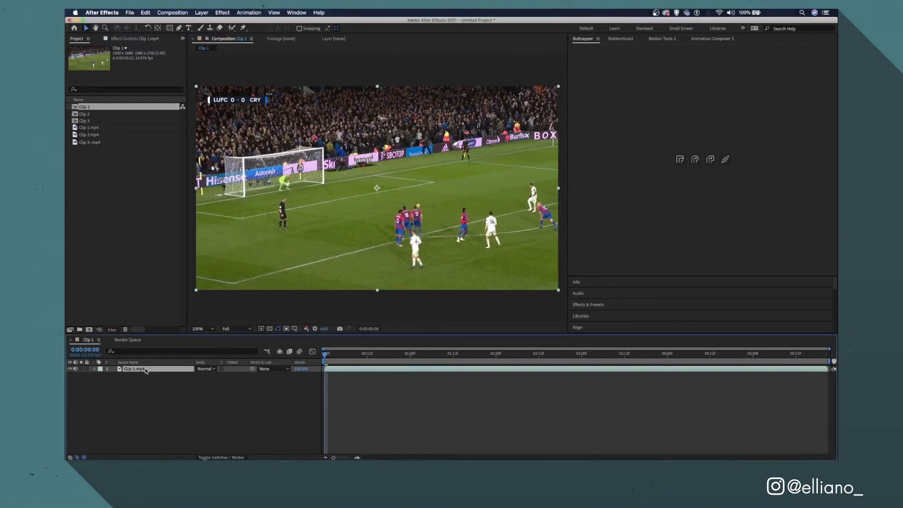
key(super+d)
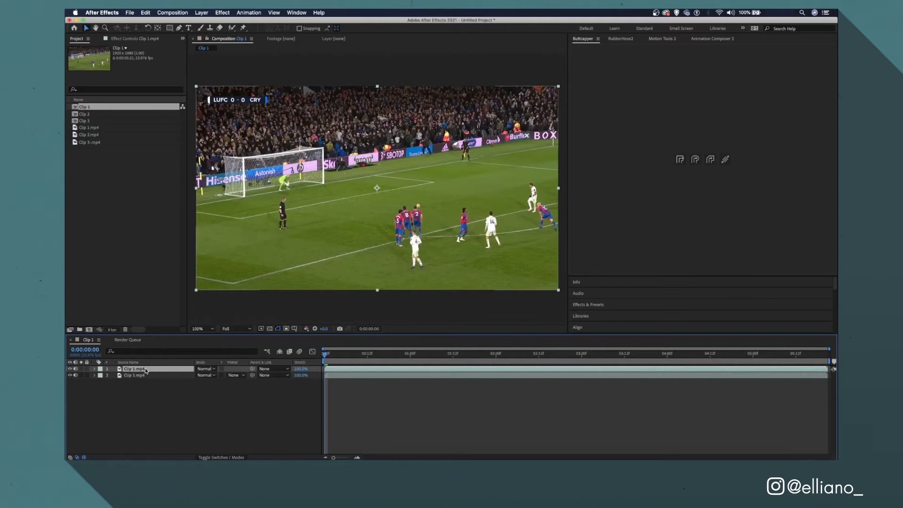
key(Return)
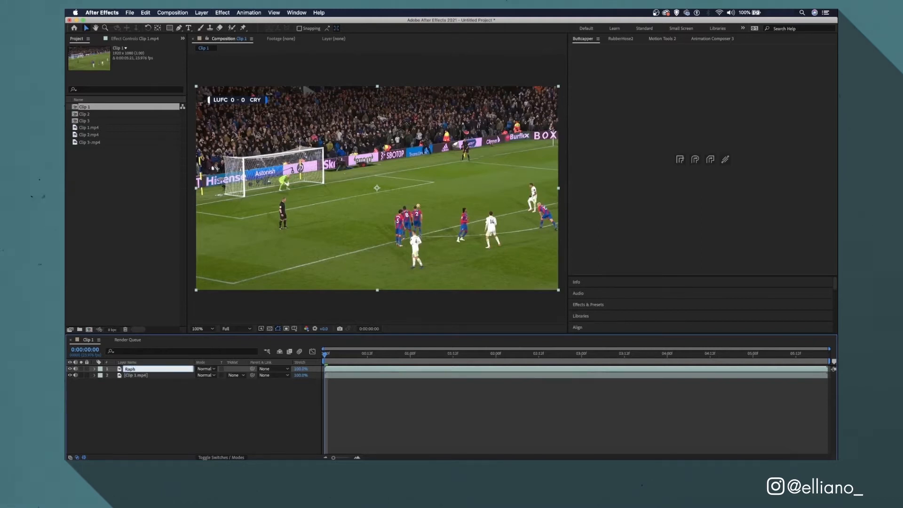
key(Return)
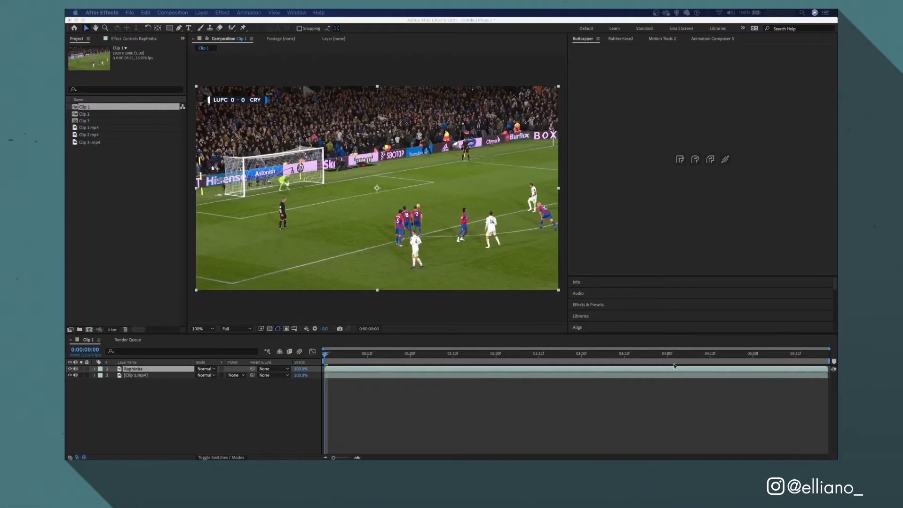
Step: Open the Raphinha layer in its own viewer and activate the Roto Brush tool with the penalty taker in close view
key(period)
double_click(141, 369)
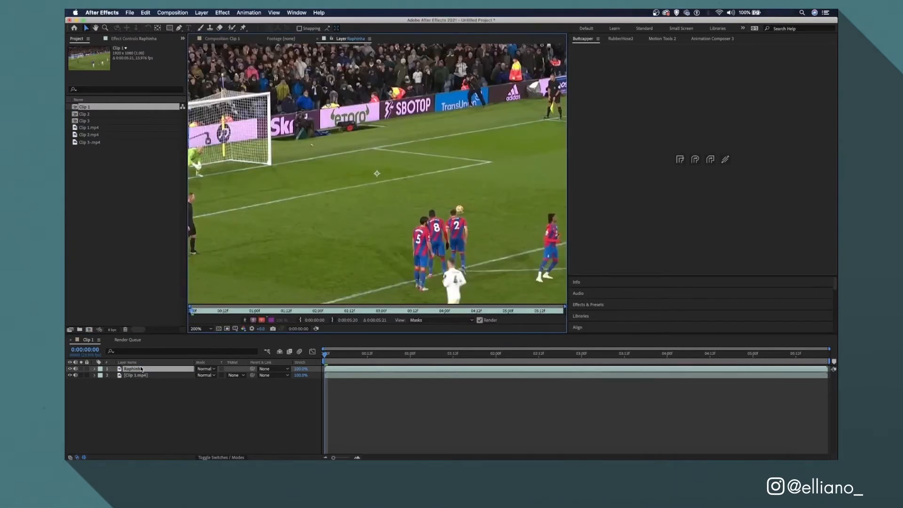
key(h)
drag(452, 186, 233, 191)
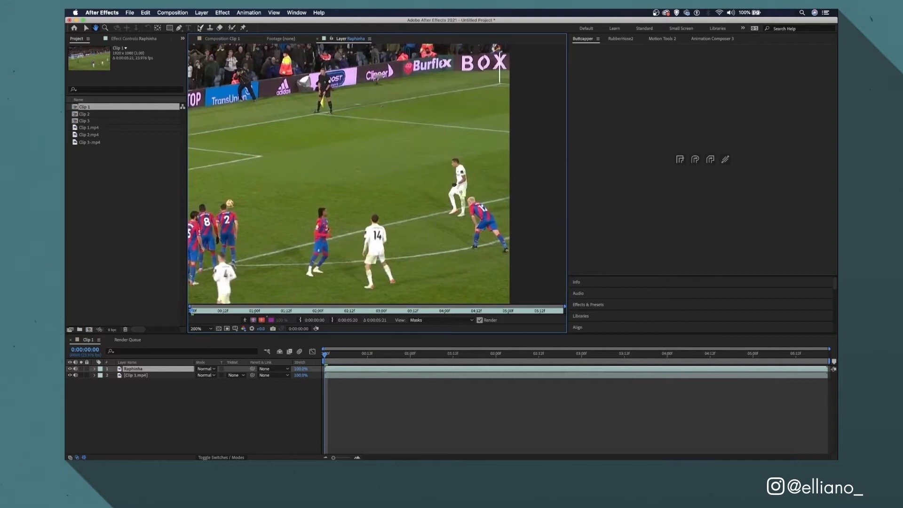
click(232, 27)
key(period)
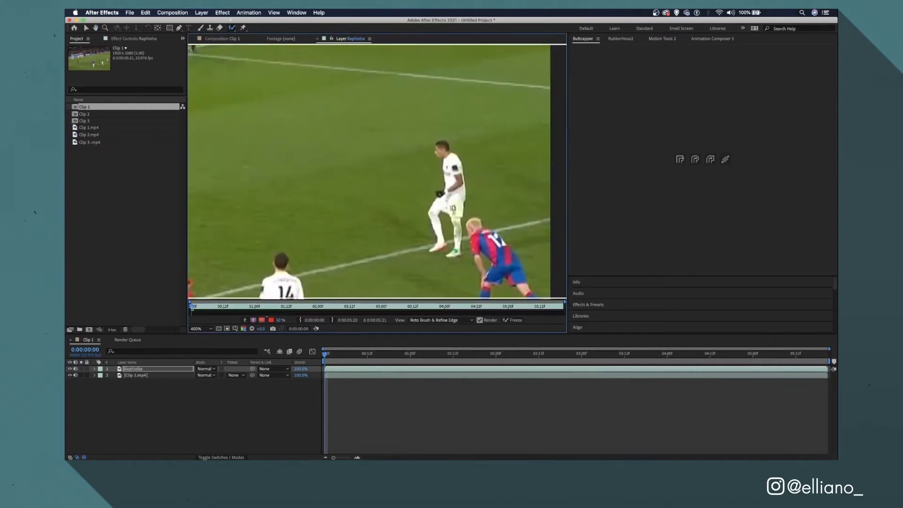
Step: Roto Brush the penalty taker from head to boots on the first frame, using the red alpha overlay and including his gloved hand
drag(456, 251, 456, 227)
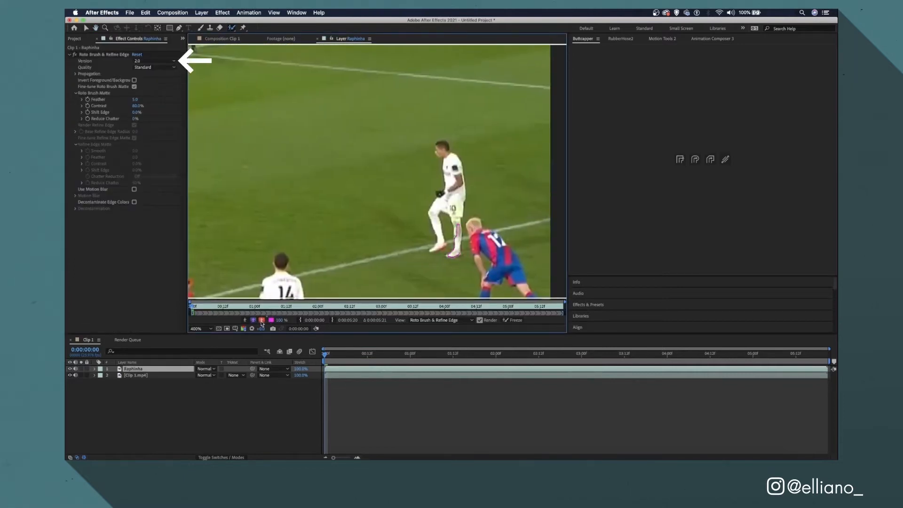
click(261, 320)
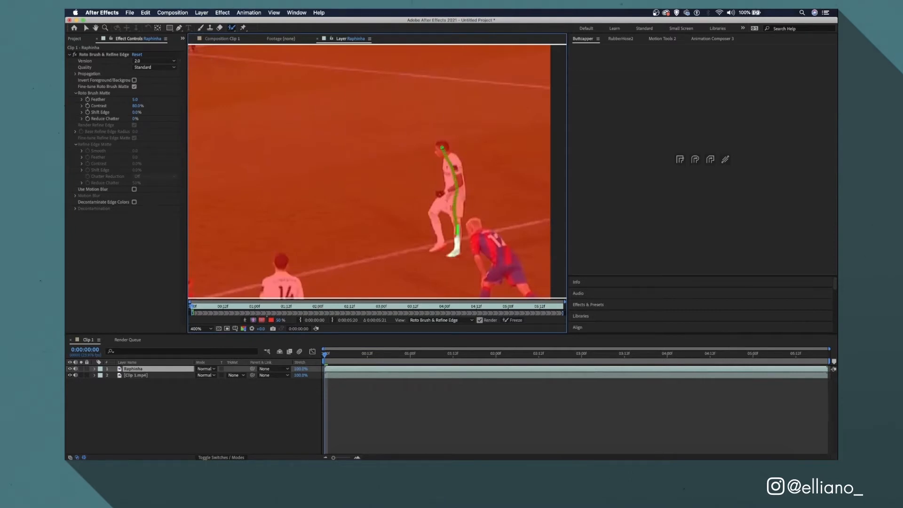
drag(439, 146, 439, 147)
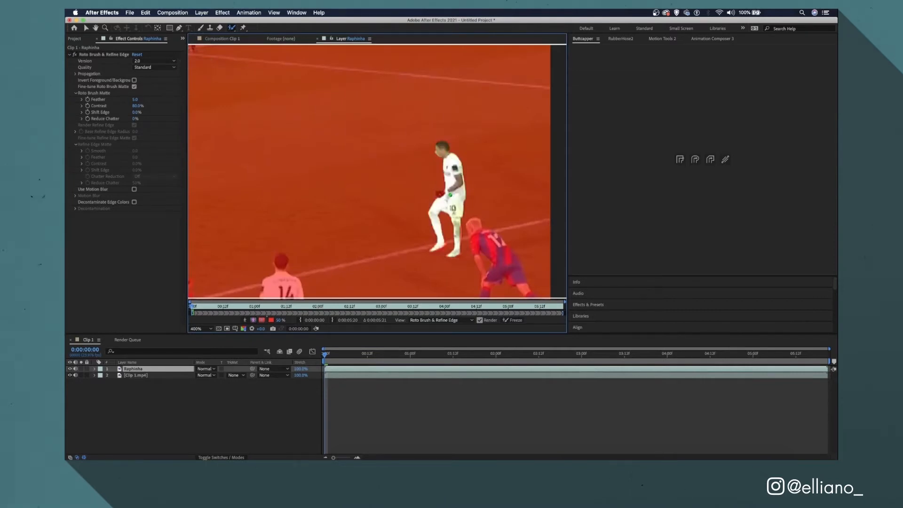
drag(439, 194, 439, 195)
Step: Propagate the matte to 0:00:00:04 and refine the area between the player's legs
key(Page_Down)
key(Page_Down)
key(Page_Down)
key(Page_Down)
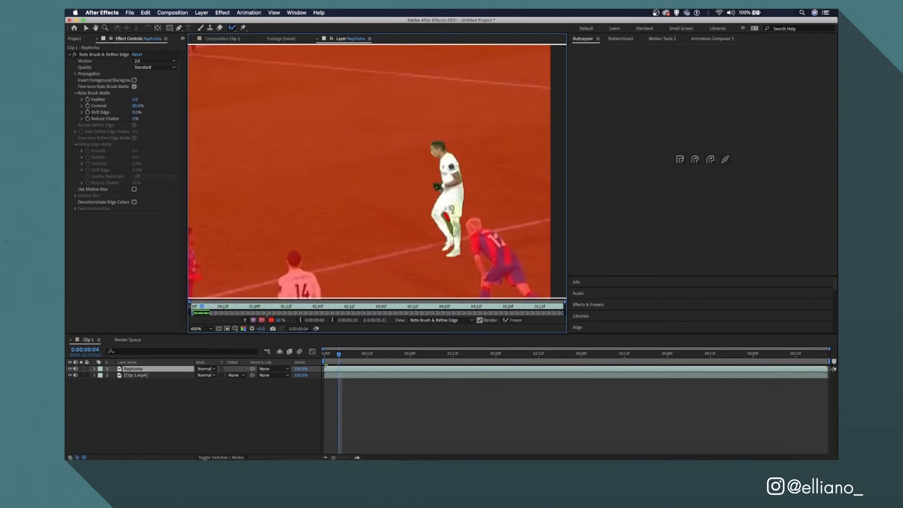
drag(452, 229, 452, 231)
Step: Propagate the player's matte frame by frame to 0:00:00:14 and inspect it up close
key(Page_Down)
key(Page_Down)
key(Page_Down)
key(Page_Down)
key(Page_Down)
key(Page_Down)
key(Page_Down)
key(Page_Down)
key(Page_Down)
key(Page_Down)
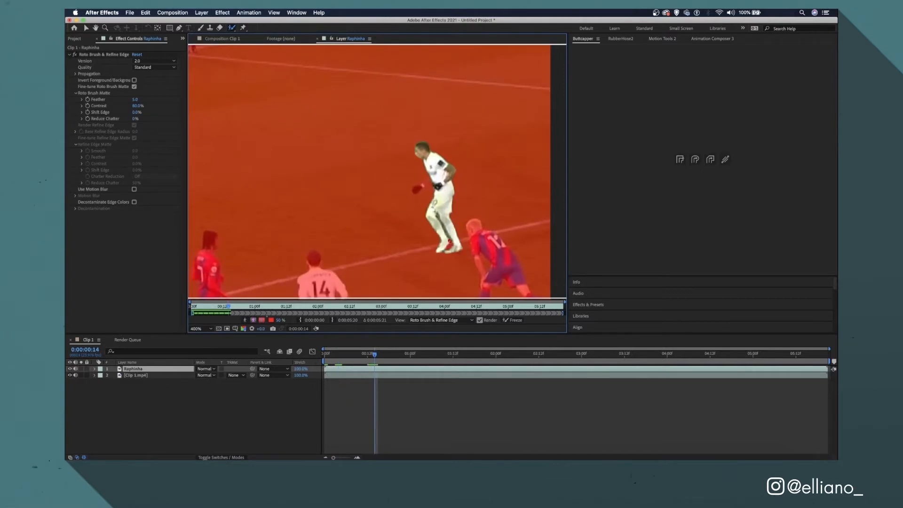
scroll(436, 213, up, 1)
scroll(436, 213, up, 1)
scroll(437, 213, down, 1)
Step: Return to 0:00:00:10 and brush the player's gloved hand into the matte on the following frames
key(Page_Up)
key(Page_Up)
key(Page_Up)
key(Page_Up)
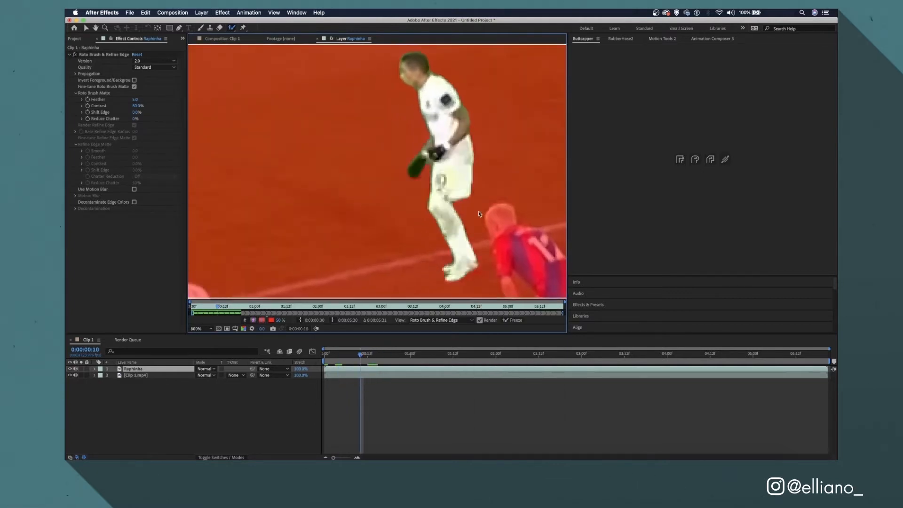
key(Page_Down)
key(Page_Down)
drag(404, 147, 422, 126)
click(261, 320)
click(262, 319)
key(Page_Down)
key(Page_Down)
drag(387, 152, 410, 122)
Step: Propagate the Roto Brush matte frame by frame through the player's run-up to 0:00:02:15, checking his outline
key(Page_Down)
key(Page_Down)
key(Page_Down)
key(Page_Down)
key(Page_Down)
key(Page_Down)
key(Page_Down)
key(Page_Down)
key(Page_Down)
key(Page_Down)
key(Page_Down)
key(Page_Down)
key(Page_Down)
key(Page_Down)
key(Page_Down)
key(Page_Down)
key(Page_Down)
key(Page_Down)
key(Page_Down)
key(Page_Down)
key(Page_Down)
key(Page_Down)
key(Page_Down)
key(Page_Down)
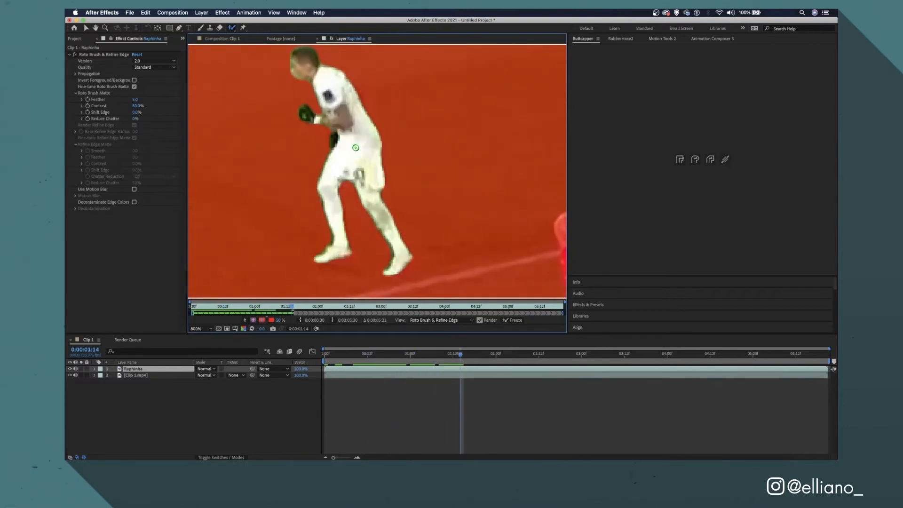
key(Page_Down)
key(Page_Down)
key(Page_Down)
key(Page_Down)
key(Page_Down)
key(Page_Down)
key(Page_Down)
key(Page_Down)
key(Page_Down)
key(Page_Down)
key(Page_Down)
key(Page_Down)
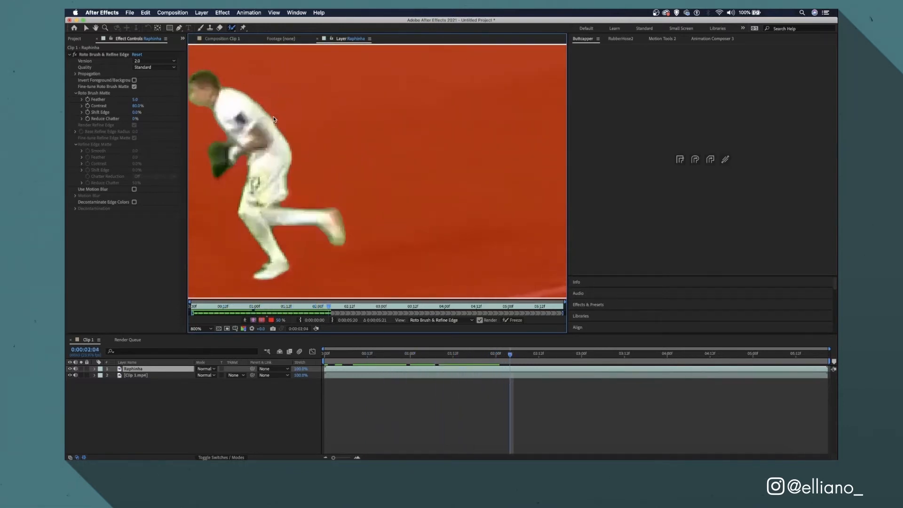
key(Page_Down)
key(Page_Down)
key(Page_Down)
key(Page_Down)
key(Page_Down)
key(Page_Down)
key(Page_Down)
key(Page_Down)
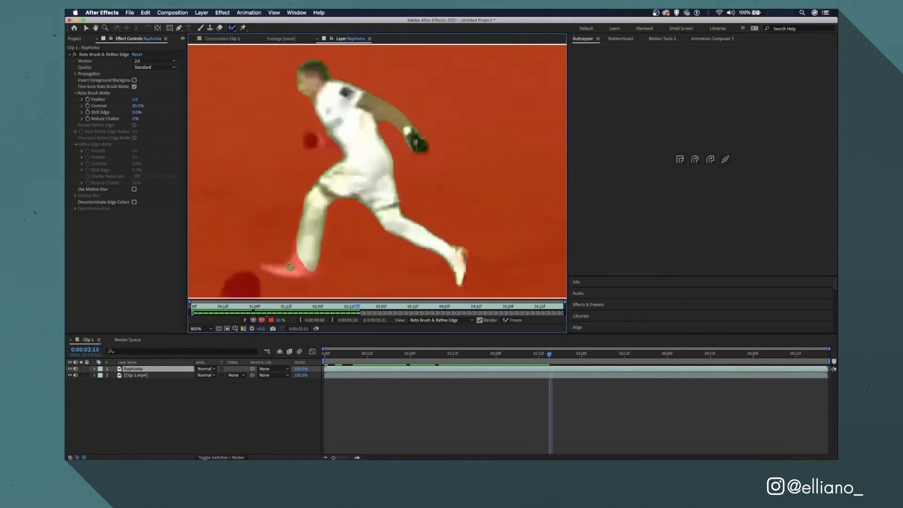
Step: Correct the matte with Roto Brush strokes over the player's missing limbs on the frames after 0:00:02:15
key(Page_Down)
key(Page_Down)
key(Page_Down)
key(Page_Down)
mouse_move(277, 158)
mouse_down()
mouse_move(252, 202)
mouse_move(229, 197)
mouse_up()
key(Page_Down)
key(Page_Down)
mouse_move(259, 125)
mouse_down()
mouse_move(233, 134)
mouse_move(249, 130)
mouse_up()
mouse_move(222, 153)
mouse_down()
mouse_move(245, 144)
mouse_move(358, 217)
mouse_up()
key(Page_Down)
key(Page_Down)
drag(336, 137, 286, 128)
key(Page_Down)
Step: Continue propagating the player's matte frame by frame to the ball strike at 0:00:03:09
scroll(371, 141, down, 1)
key(Page_Down)
key(Page_Down)
key(Page_Down)
key(Page_Down)
key(Page_Down)
key(Page_Down)
key(Page_Down)
key(Page_Down)
key(Page_Down)
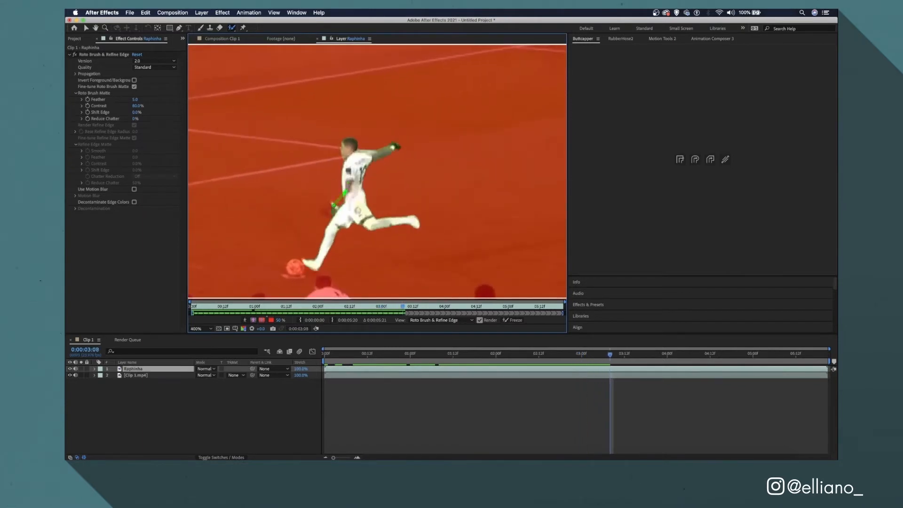
Step: Propagate the player's matte over the frames following the ball strike at 0:00:03:09
key(Page_Down)
key(Page_Down)
key(Page_Down)
key(Page_Down)
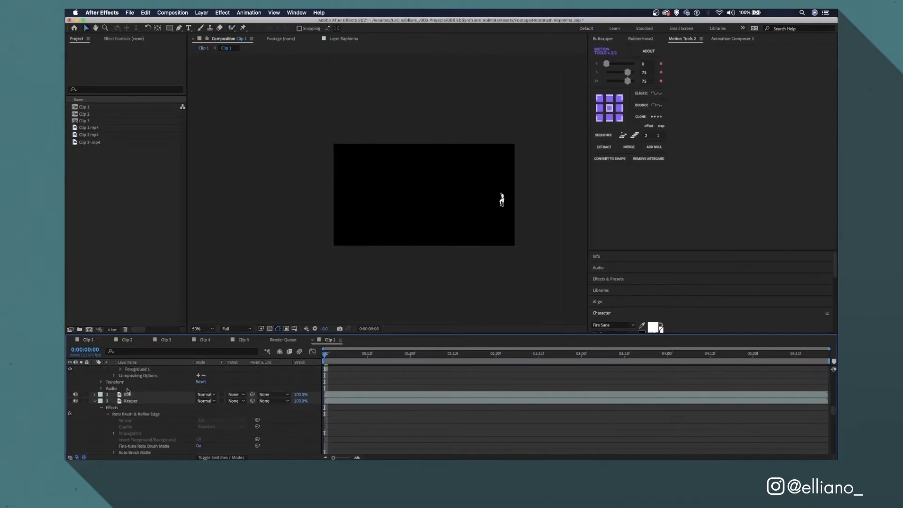
Step: Add the isolated player's composition to the render queue and set its output to a PNG sequence
click(172, 13)
click(188, 72)
click(126, 390)
click(343, 102)
click(330, 166)
click(452, 312)
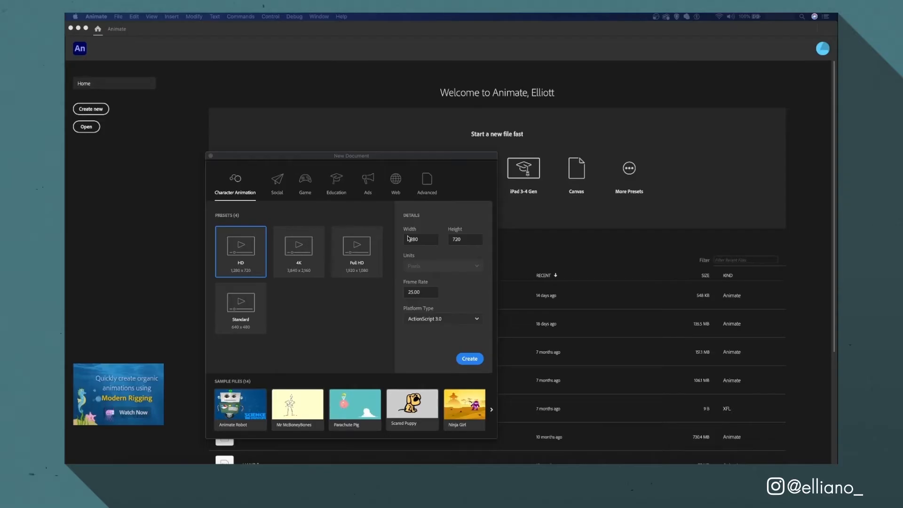
Step: Switch to Adobe Animate and create a new 1920 by 1080 pixel document
text(1920)
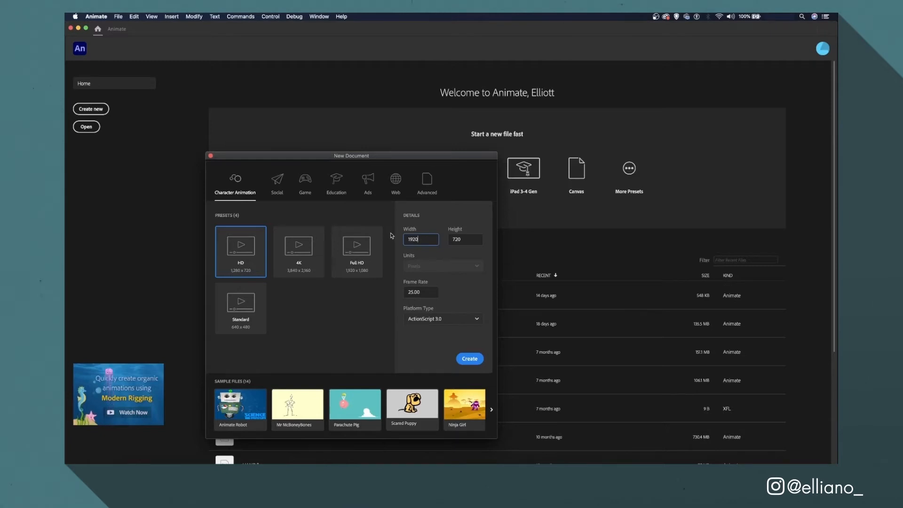
key(Tab)
text(1080)
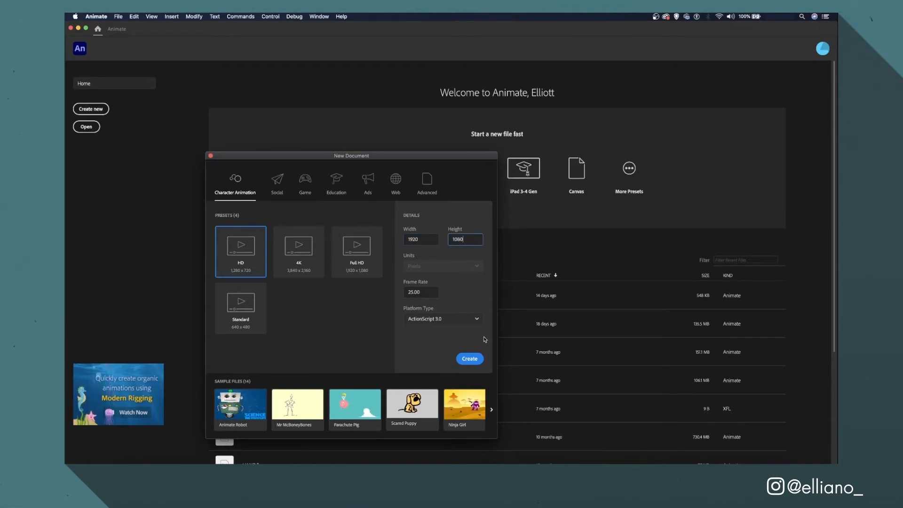
click(469, 360)
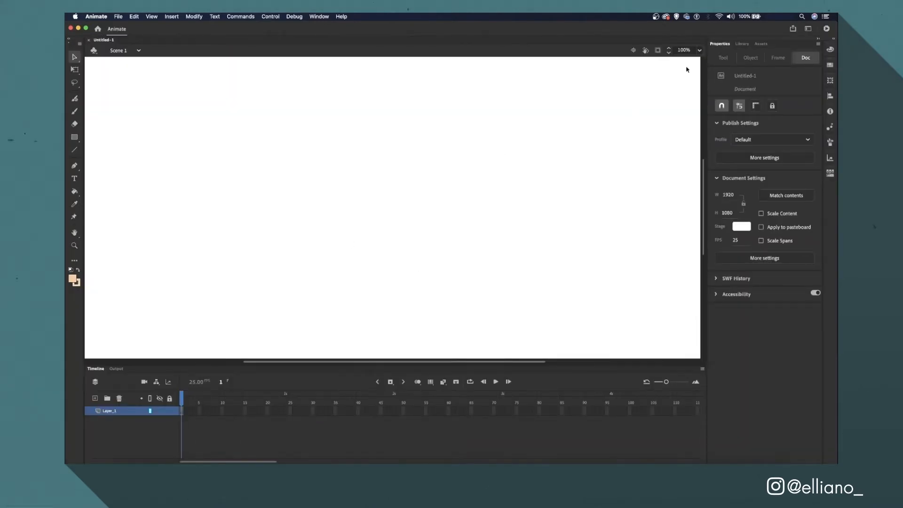
click(699, 51)
click(706, 62)
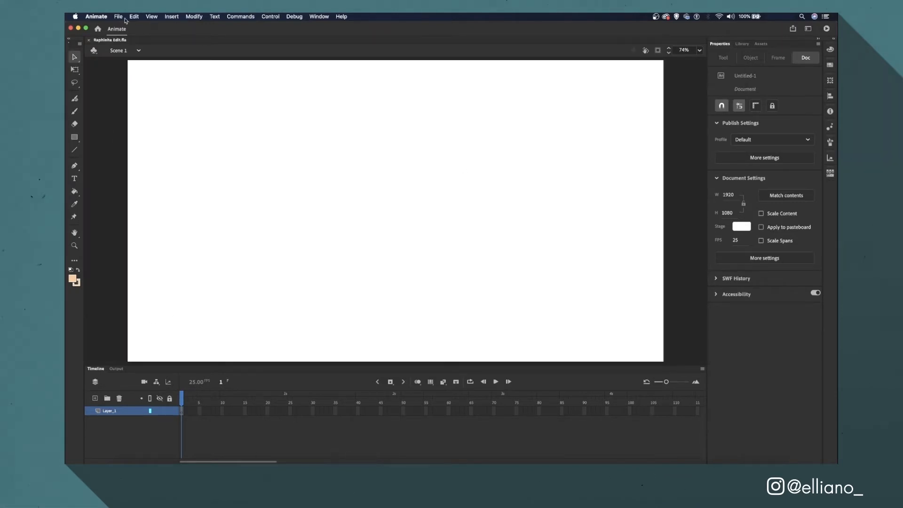
Step: Import the whole PNG image sequence starting with Raphinha_00000.png onto the stage
click(118, 16)
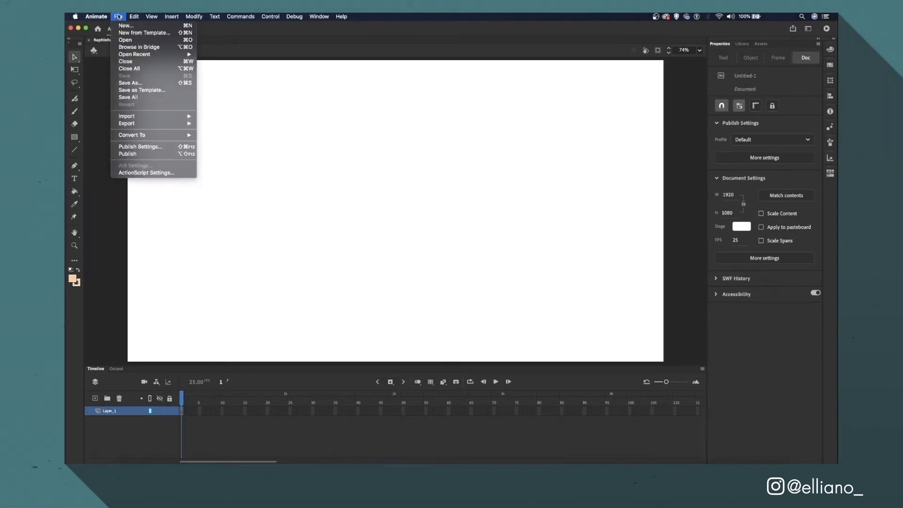
mouse_move(141, 116)
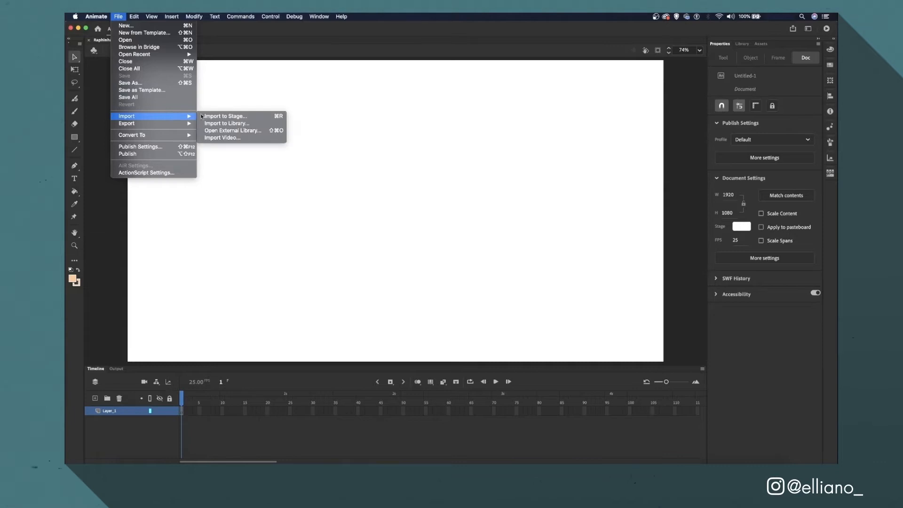
click(242, 116)
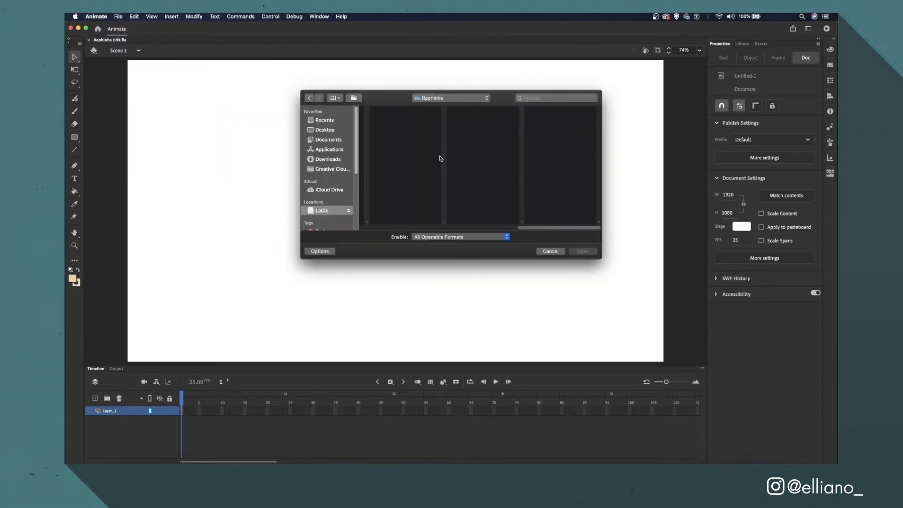
click(539, 113)
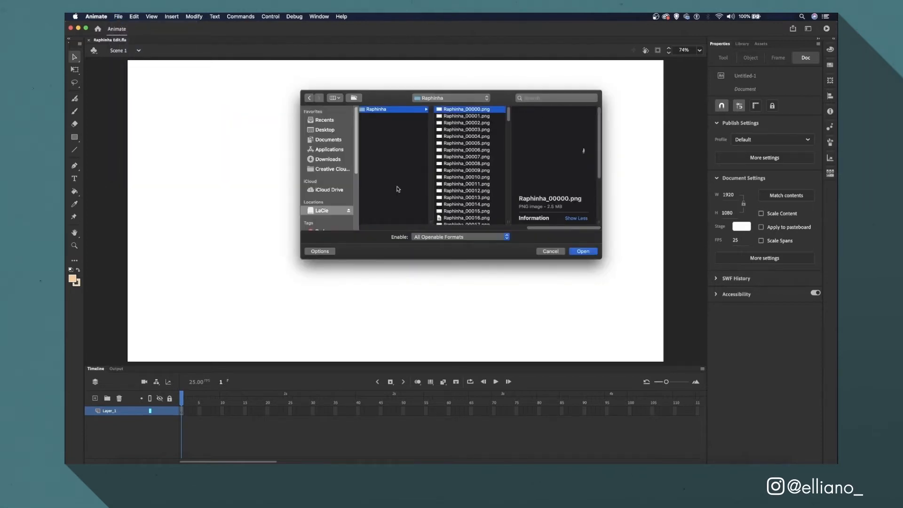
click(587, 251)
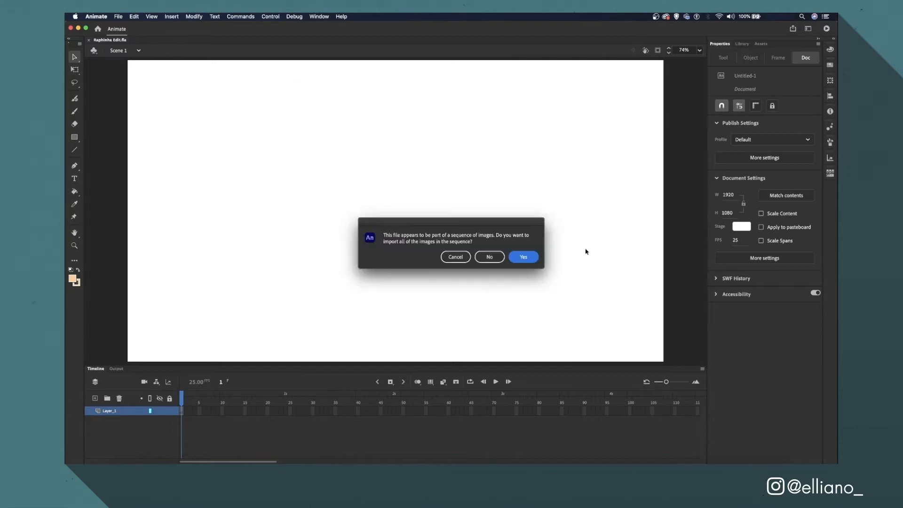
click(532, 260)
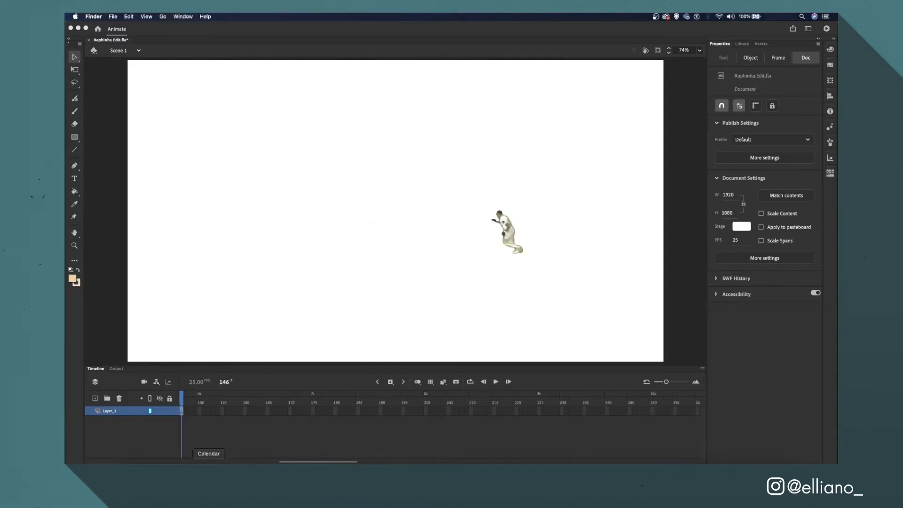
Step: Rename the layer holding the image sequence to Footage and lock it
double_click(110, 411)
text(Footage)
key(Return)
click(169, 411)
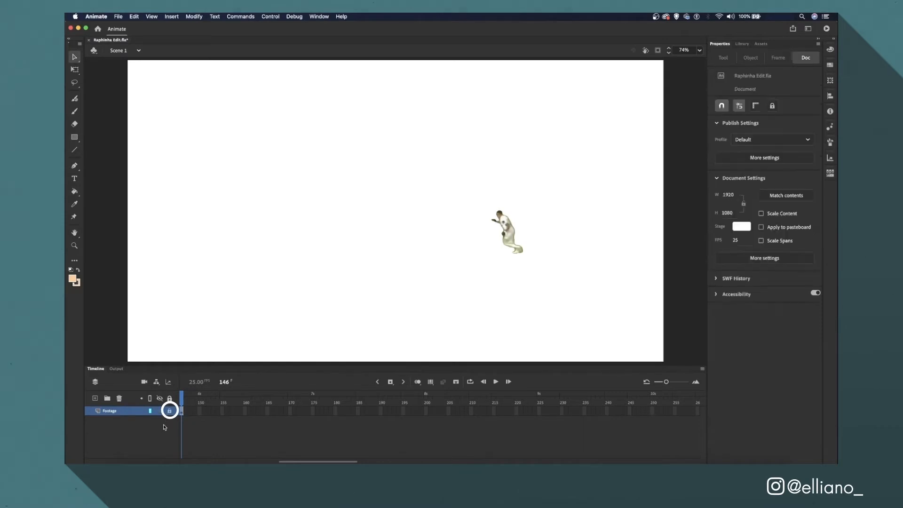
Step: Set the stage colour to dark green #006633 and return to frame 1 of the timeline
click(738, 227)
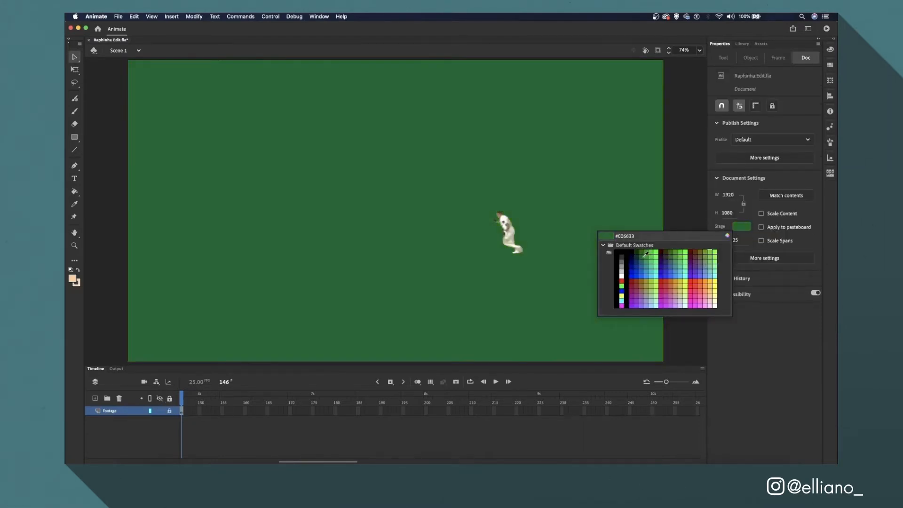
click(646, 254)
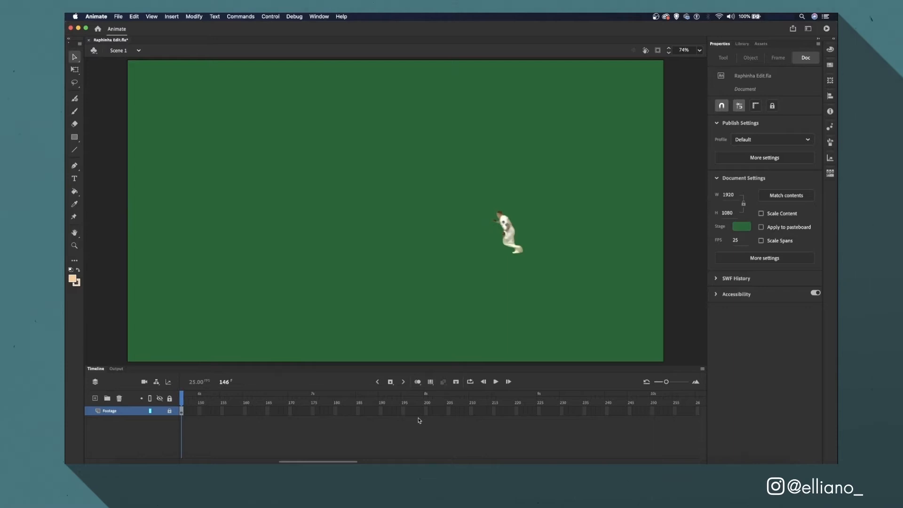
drag(311, 462, 196, 457)
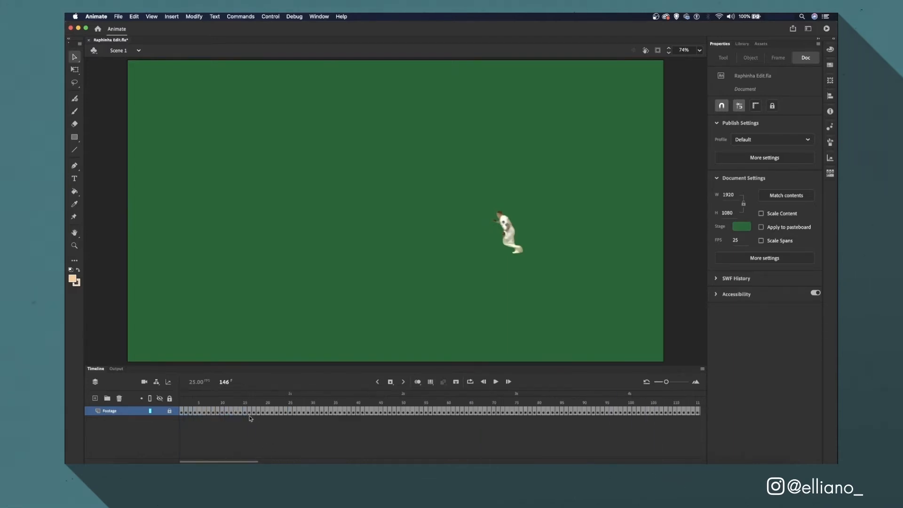
click(184, 401)
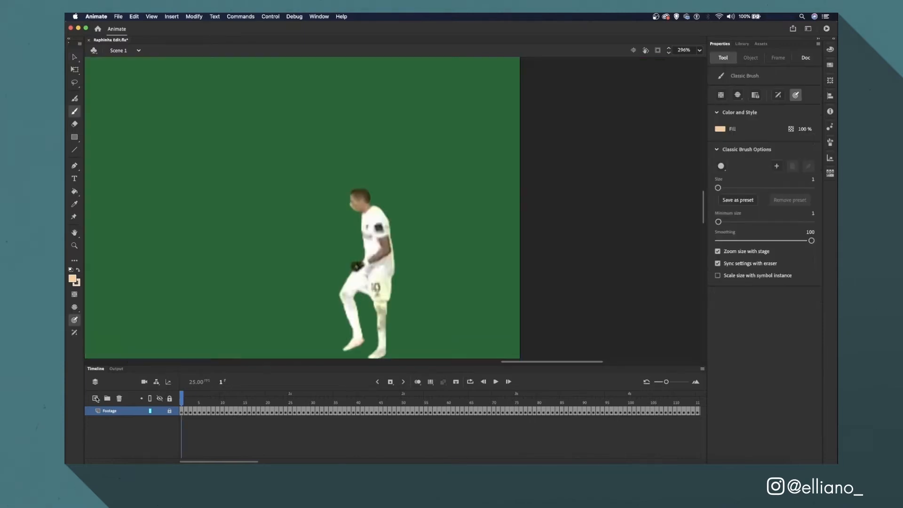
Step: Add a new layer above the Footage layer and name it Shirt
click(95, 398)
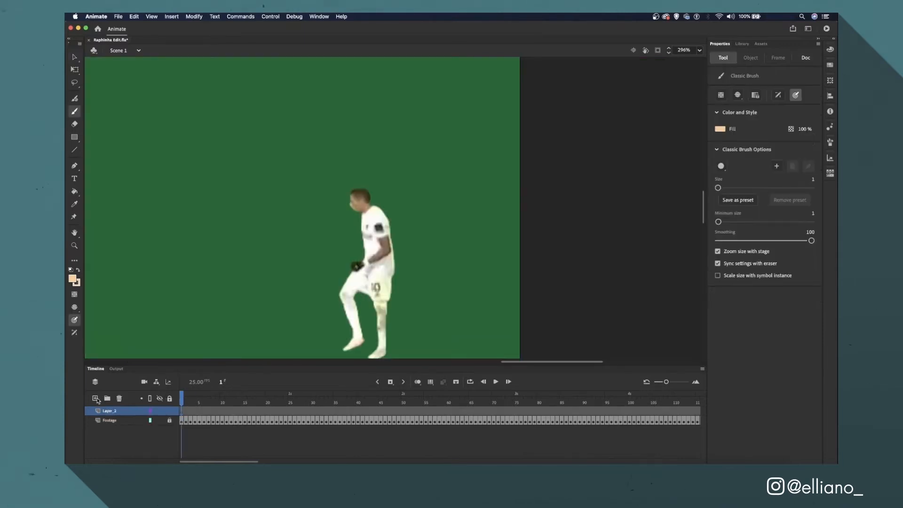
double_click(112, 411)
text(Shirt)
key(Return)
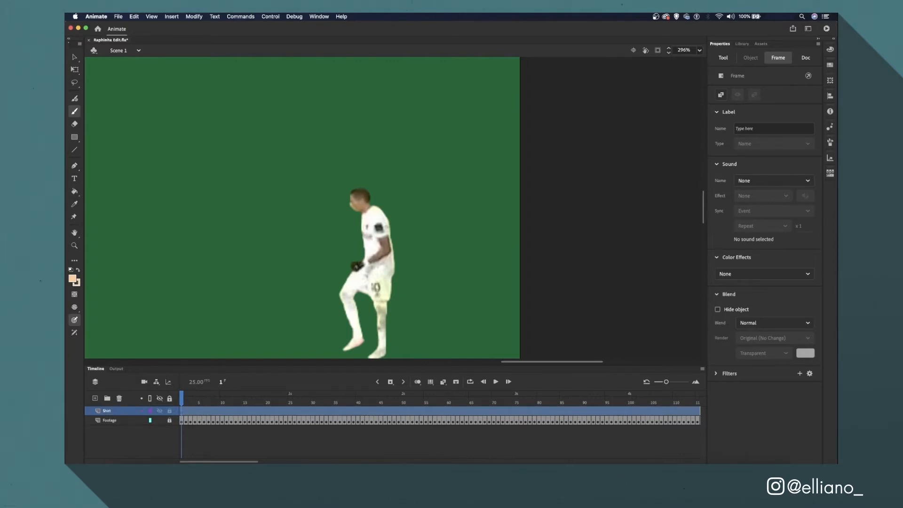
click(284, 447)
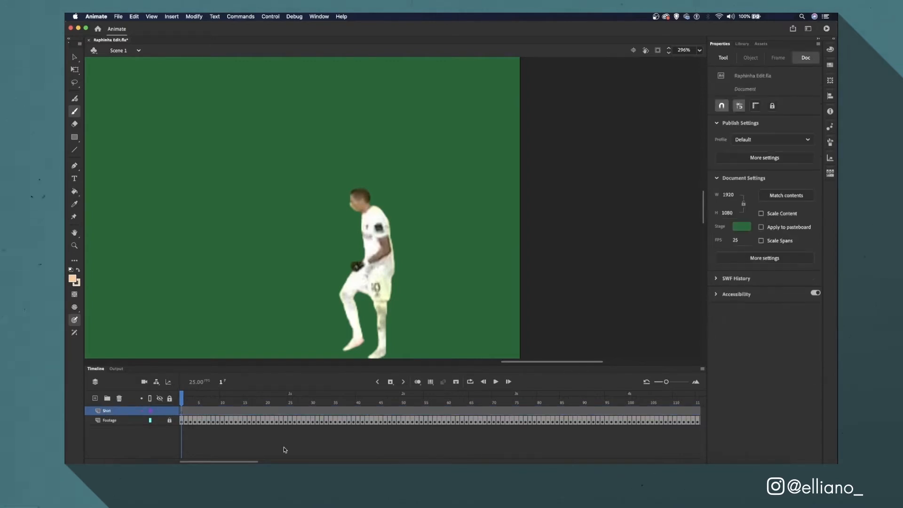
Step: Convert all frames of the Shirt layer to blank keyframes and return to frame 1
click(114, 415)
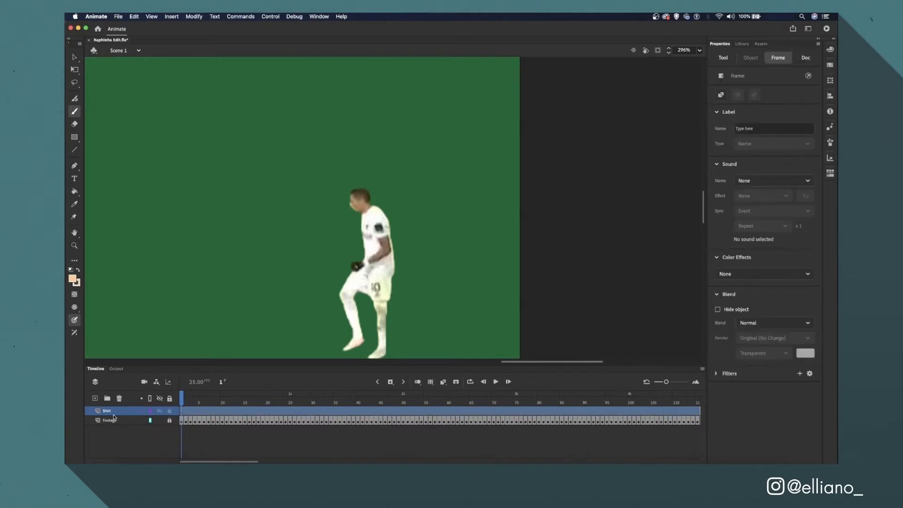
right_click(205, 414)
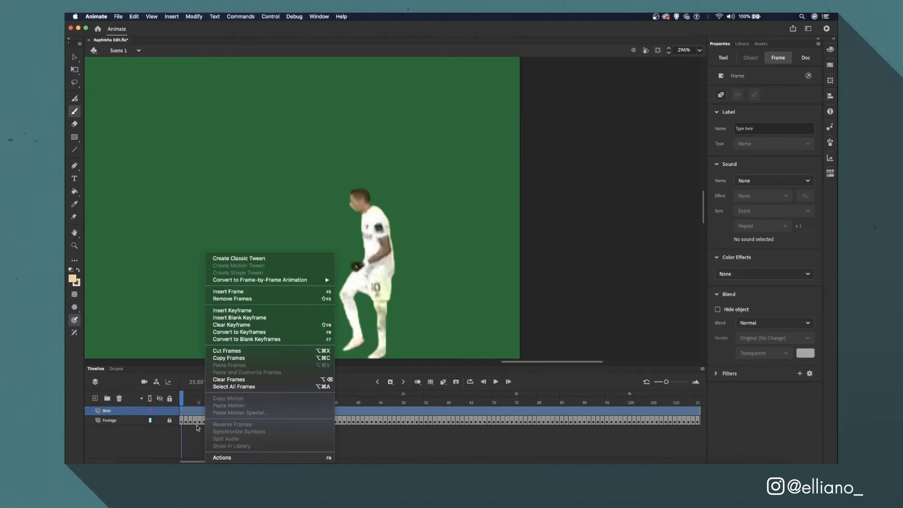
click(263, 339)
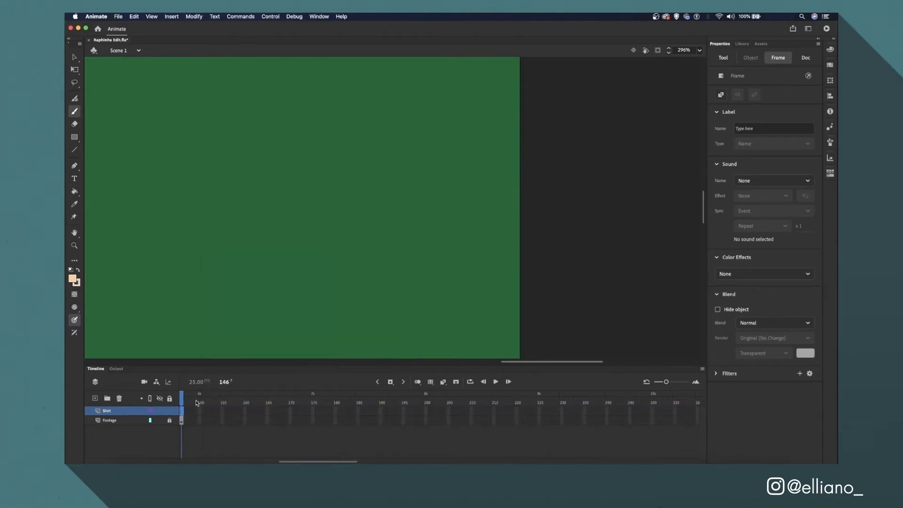
key(Return)
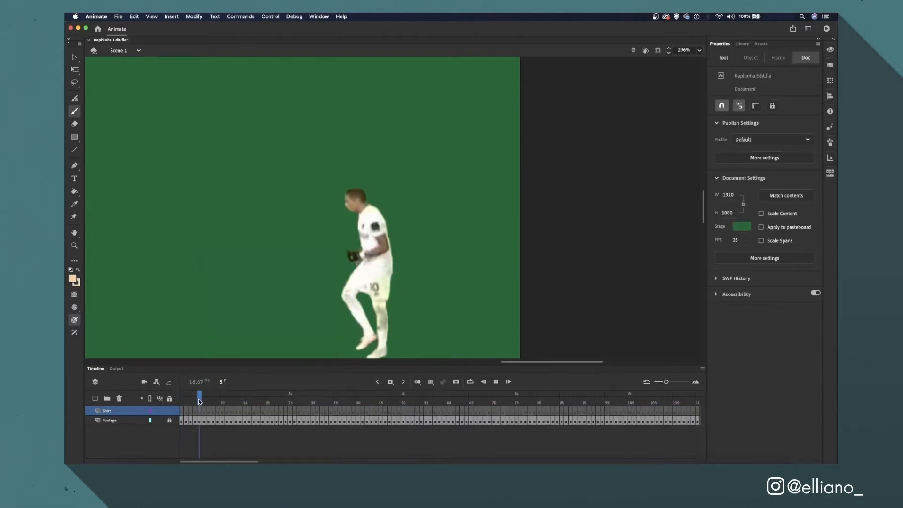
key(comma)
key(comma)
key(comma)
key(comma)
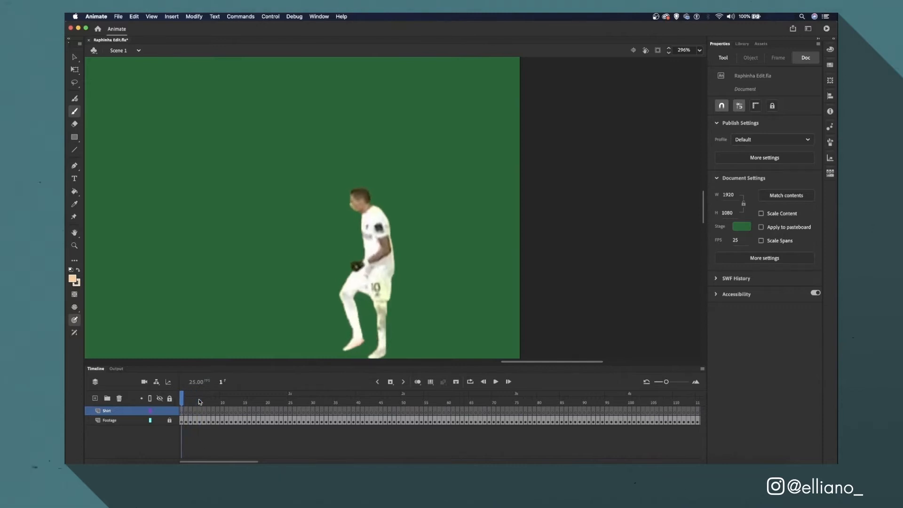
Step: Trace the outline of the player's shirt on frame 1 with the Classic Brush in white
key(b)
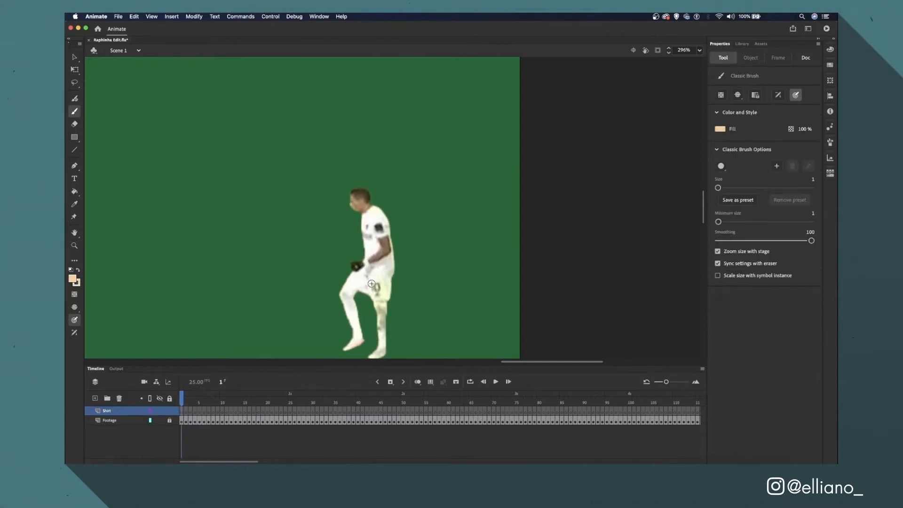
click(720, 130)
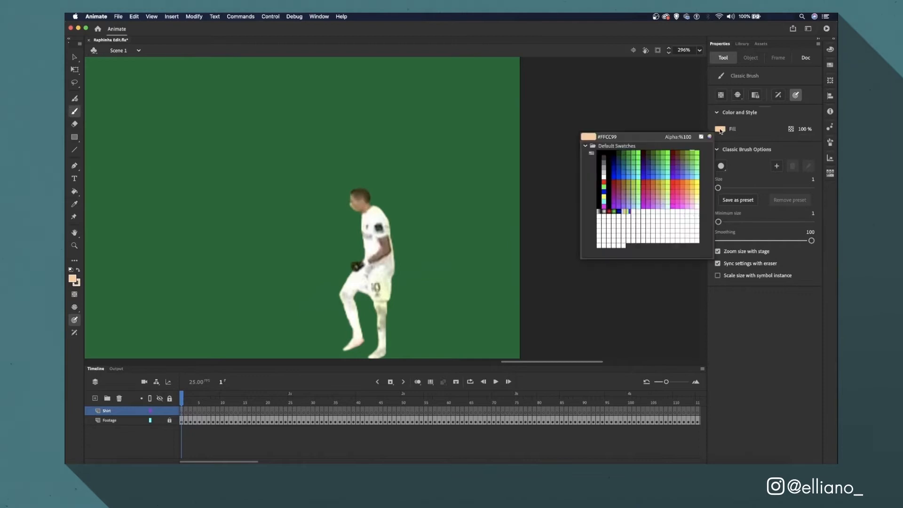
click(604, 176)
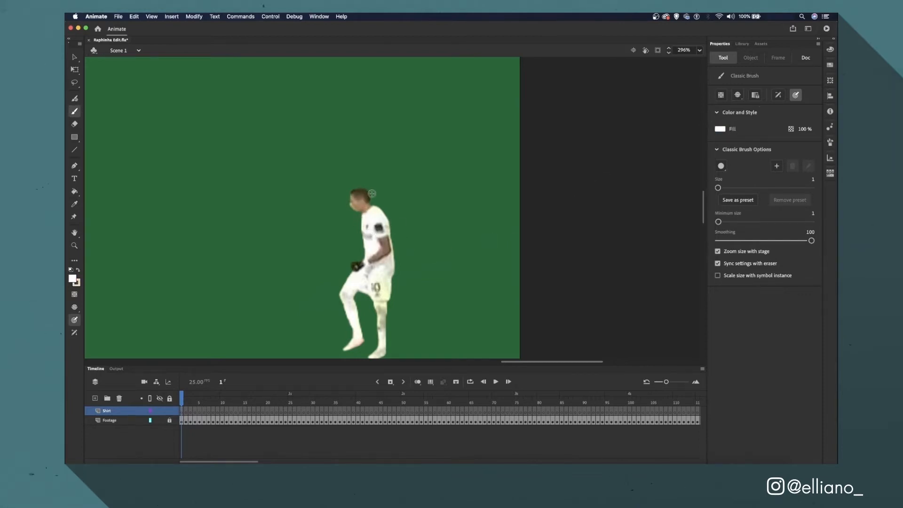
super+click(379, 231)
mouse_move(383, 170)
mouse_down()
mouse_move(407, 188)
mouse_move(401, 234)
mouse_move(370, 280)
mouse_move(365, 250)
mouse_move(382, 172)
mouse_move(418, 196)
mouse_move(415, 272)
mouse_move(370, 293)
mouse_move(415, 312)
mouse_move(416, 227)
mouse_up()
Step: Fill the outlined upper and lower shirt areas with white using the Paint Bucket
key(k)
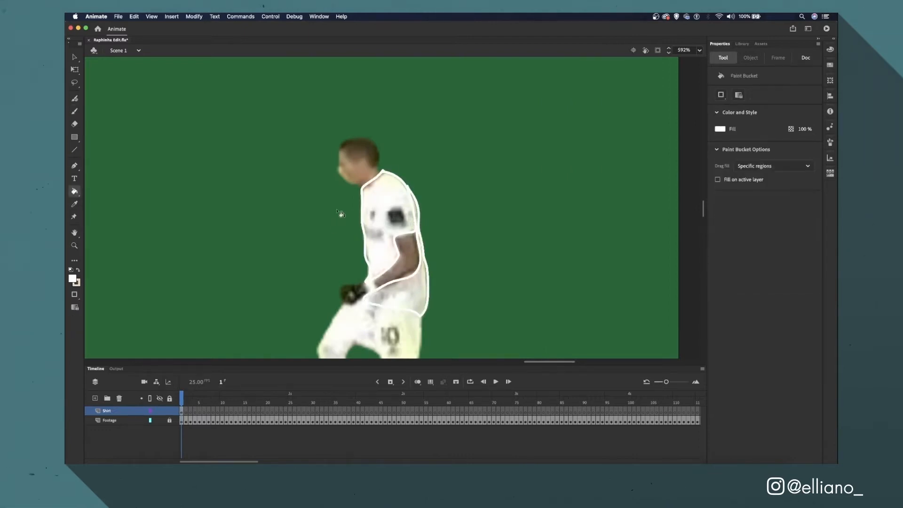
click(417, 210)
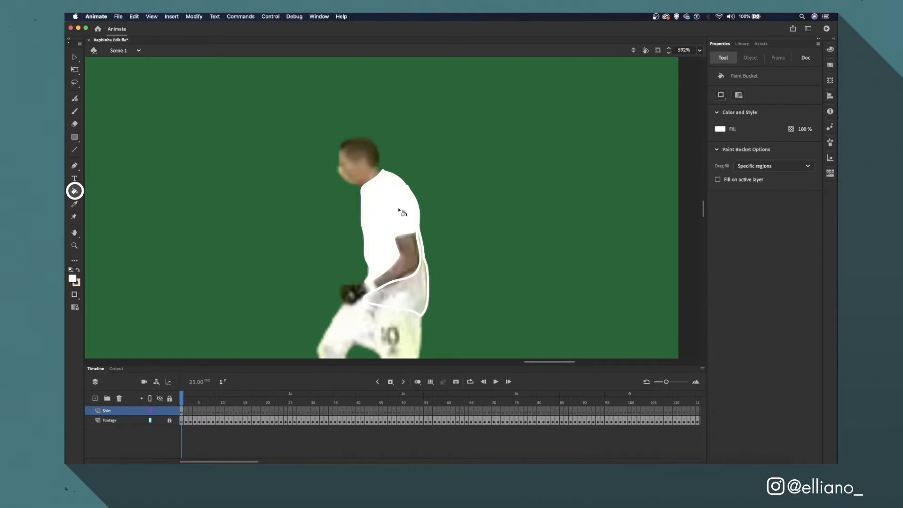
click(400, 297)
key(b)
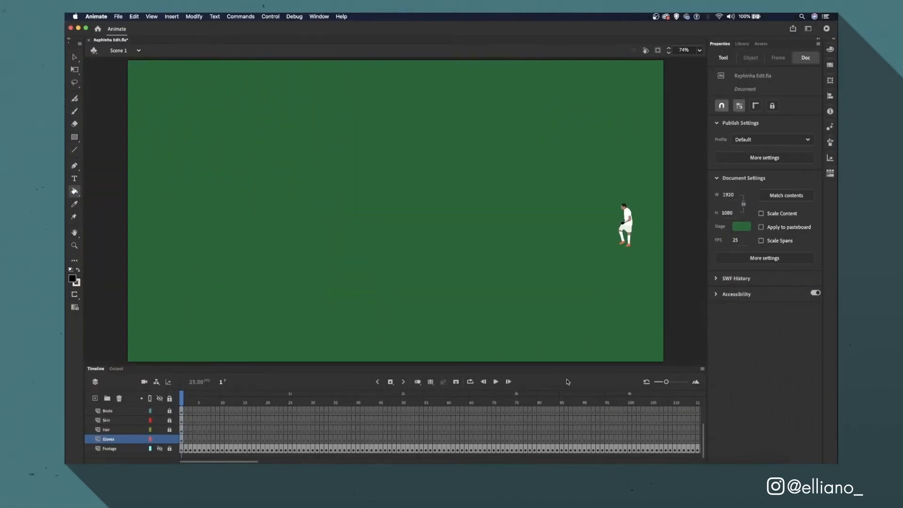
Step: Export frame 1 as a transparent PNG-24 image at 1920 × 1080 px and proceed to choosing the save location
click(116, 17)
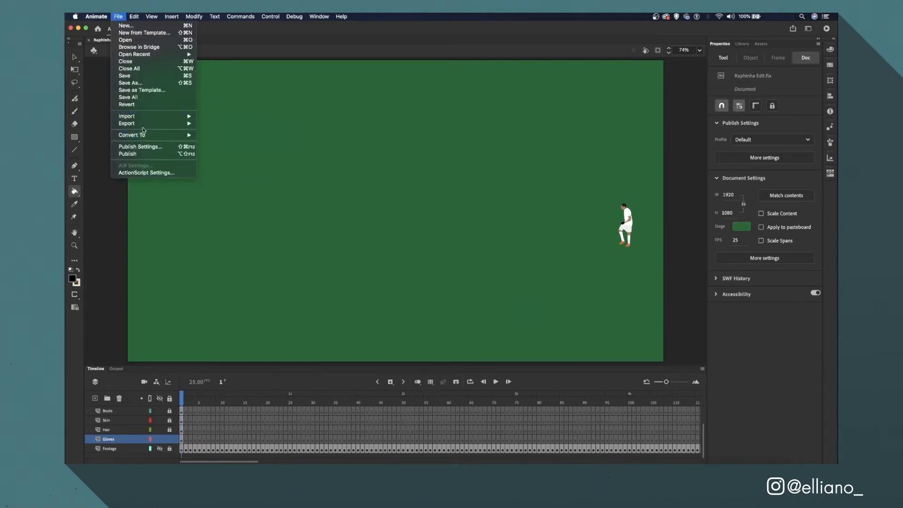
mouse_move(141, 123)
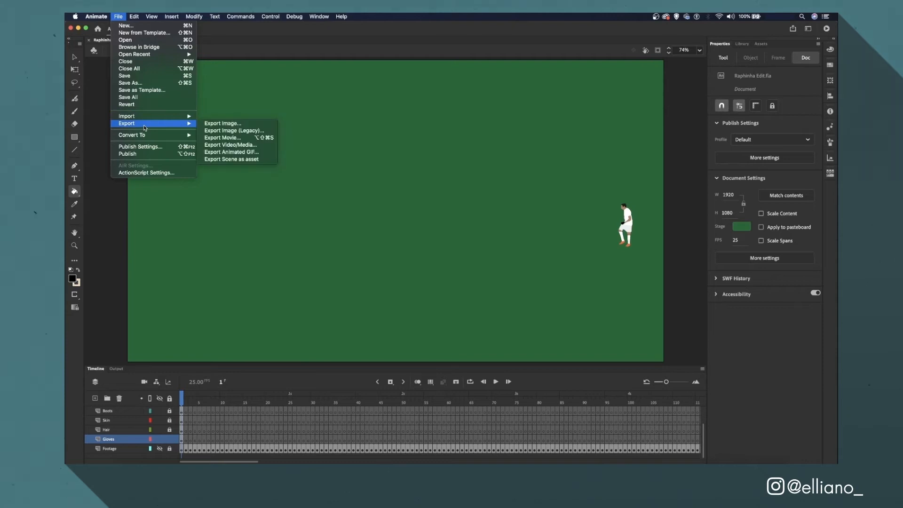
click(222, 123)
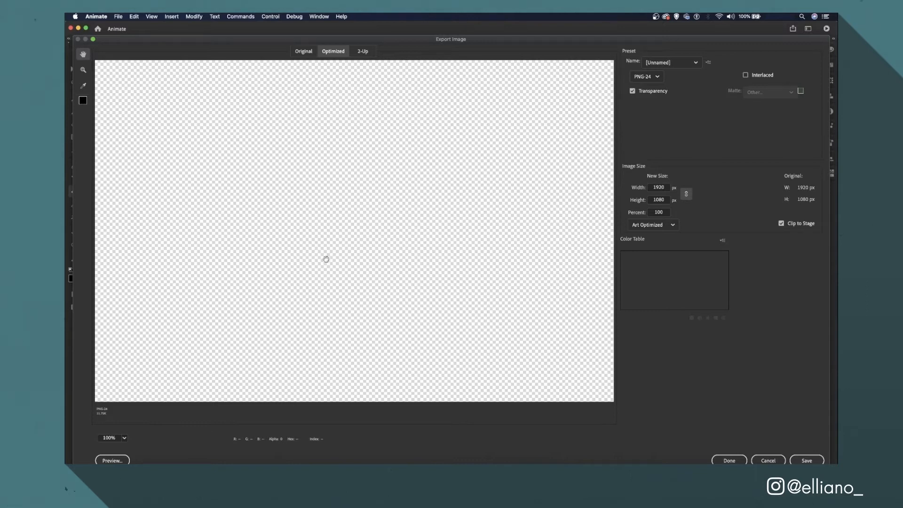
click(807, 461)
Step: Browse to the Renders folder and create a new folder in it named Eb Synth for the exported image
click(418, 105)
click(417, 105)
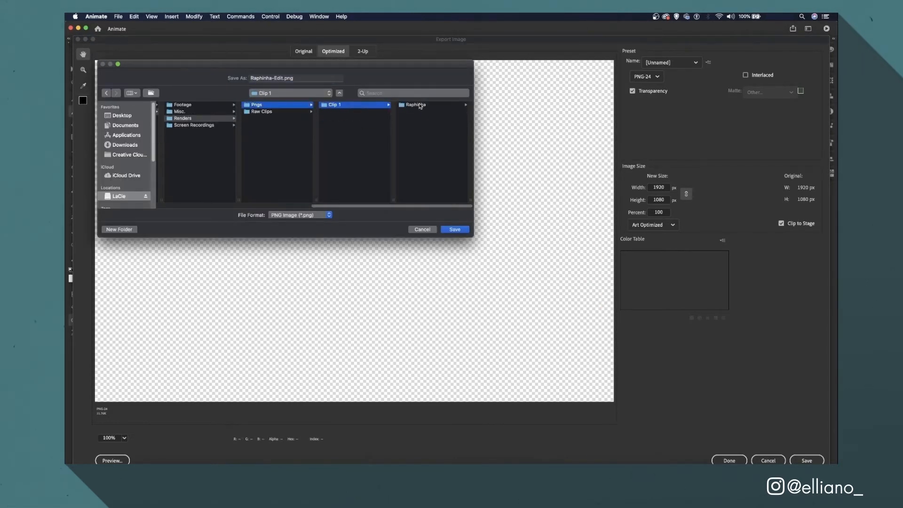
click(417, 105)
scroll(249, 127, left, 4)
click(187, 118)
key(shift+super+n)
text(R)
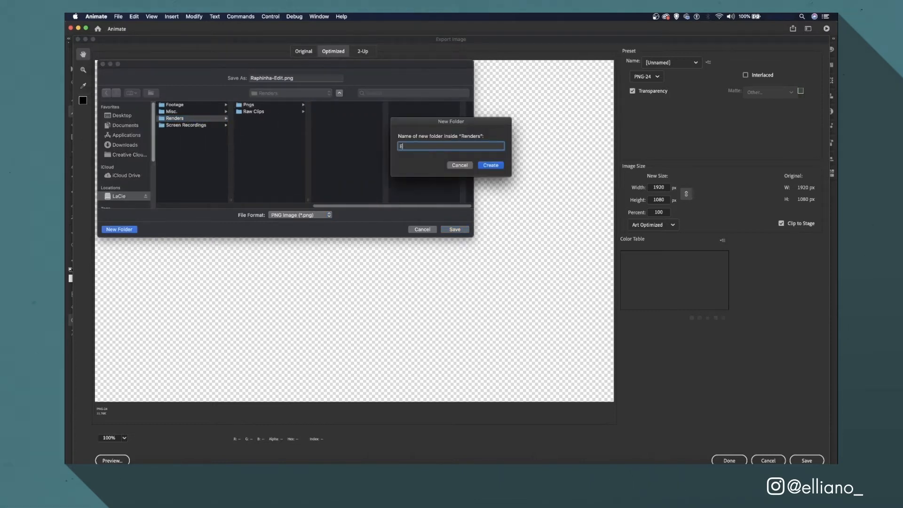
text(b Synth)
key(Return)
Step: Create the nested folders Clip 1, Raphinha and 00000 inside the Eb Synth folder
key(shift+super+n)
text(Clip 1)
key(Return)
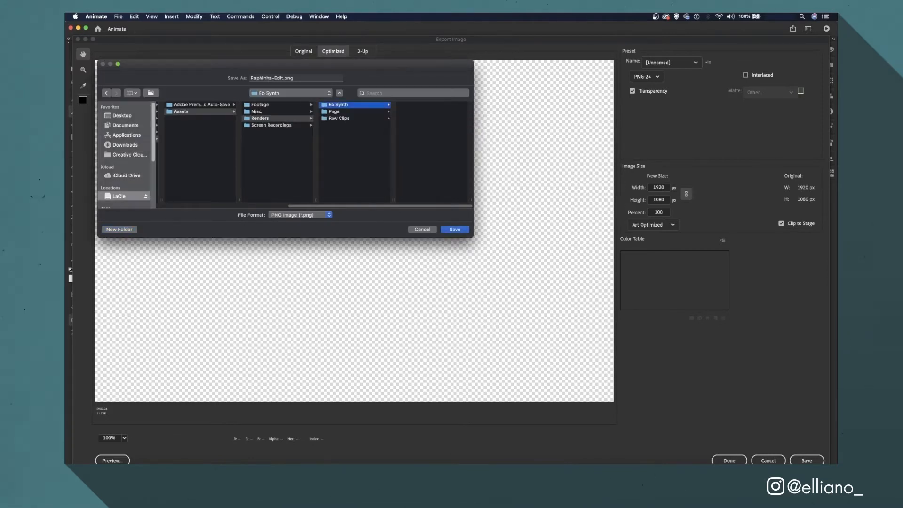
key(shift+super+n)
text(Raphinha)
key(Return)
key(shift+super+n)
text(00000)
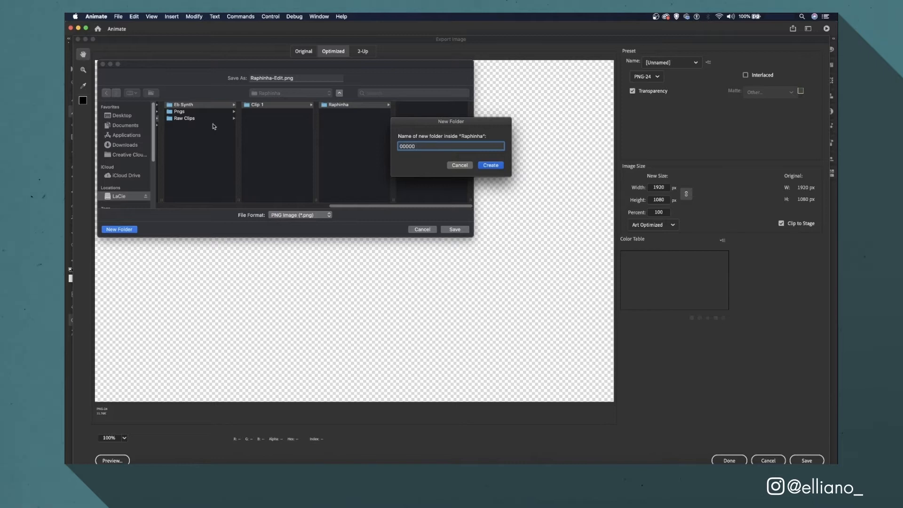
key(Return)
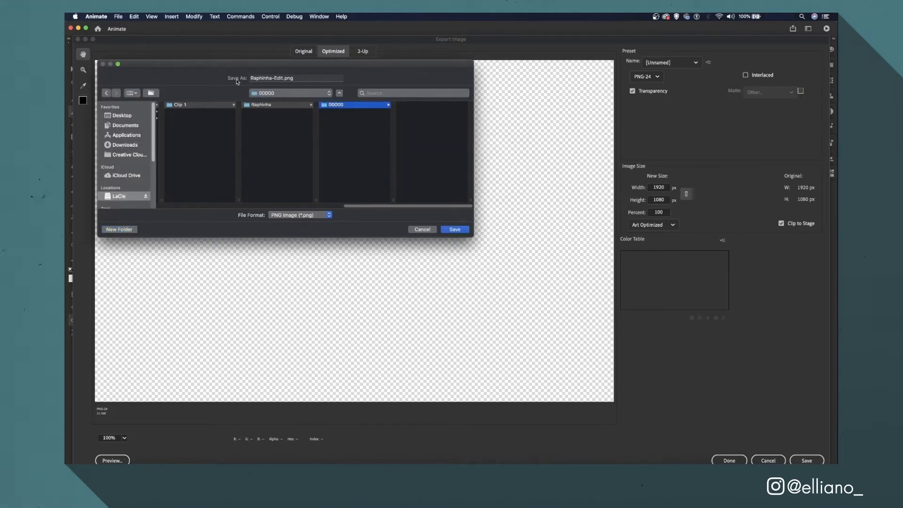
Step: Save the exported image as 00000.png in the 00000 folder
click(271, 77)
text(00000)
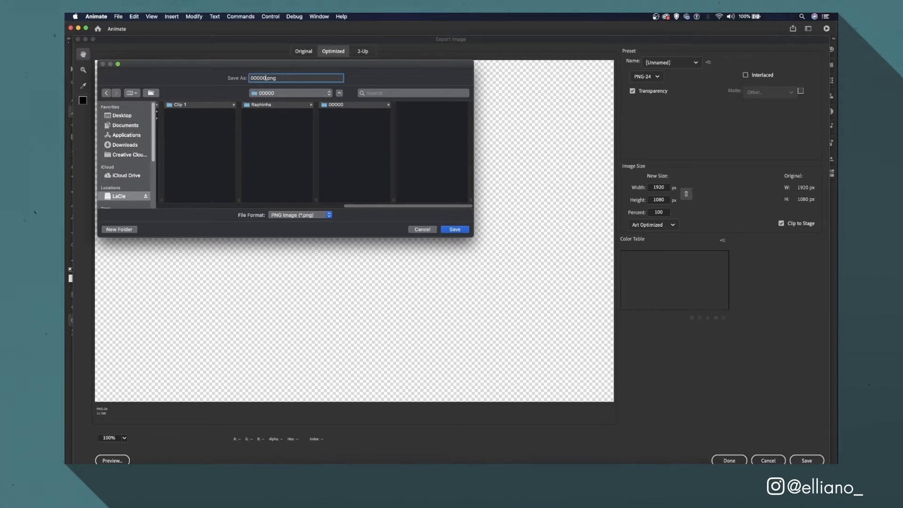
key(Return)
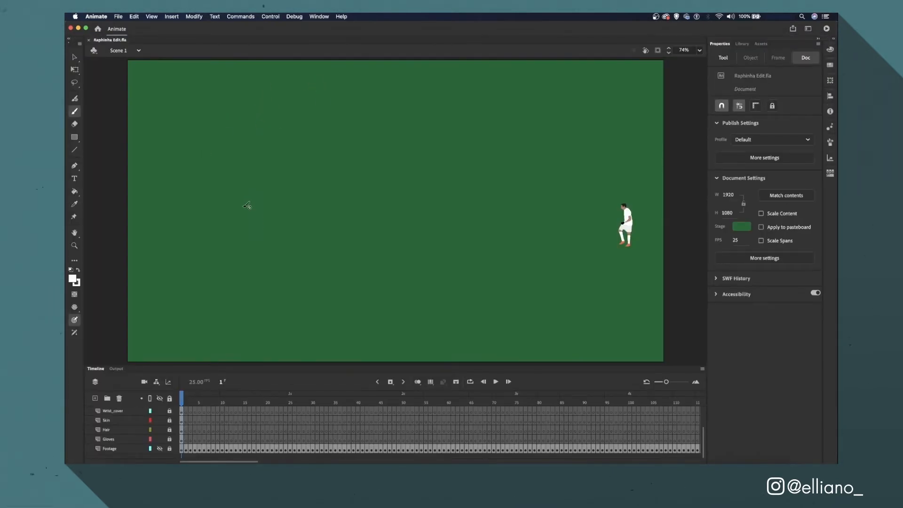
Step: Switch to EbSynth and load the Raphinha PNG sequence as the source video
key(v)
key(v)
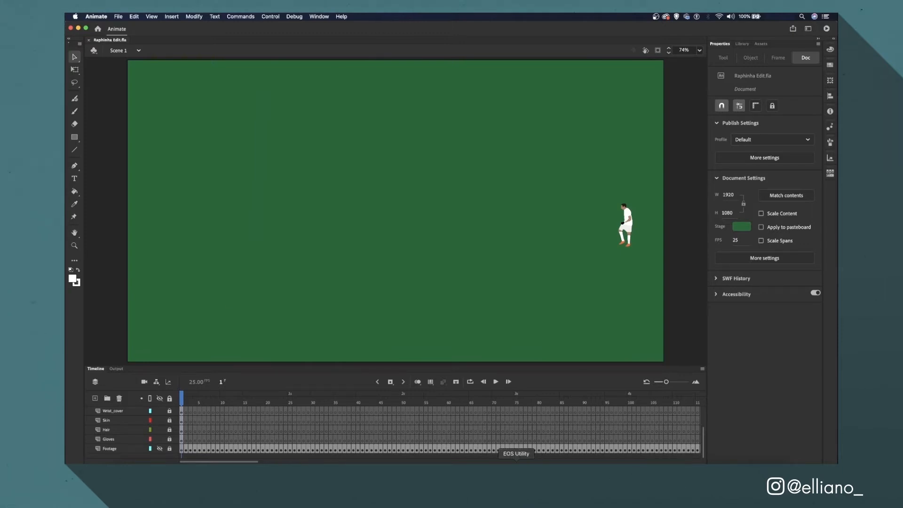
click(568, 472)
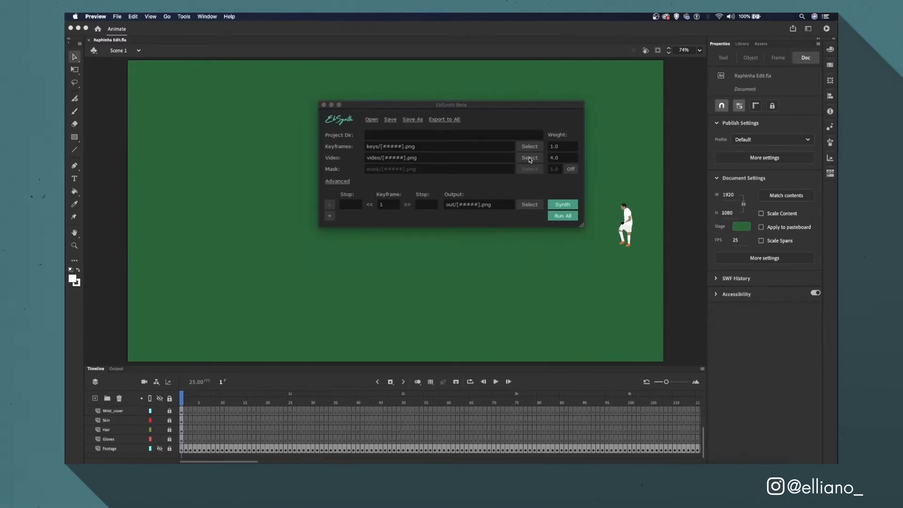
click(530, 159)
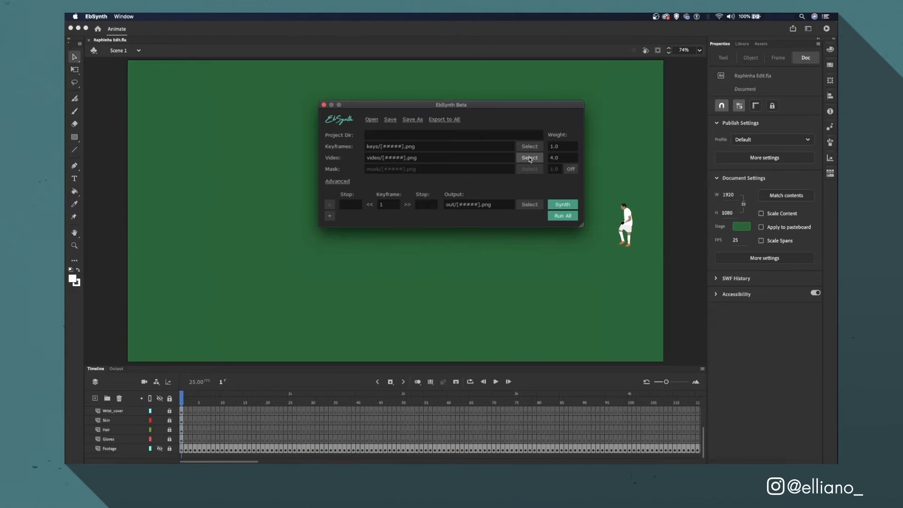
click(529, 159)
click(460, 110)
drag(564, 240, 502, 223)
click(434, 117)
click(511, 109)
click(551, 110)
click(555, 110)
click(583, 252)
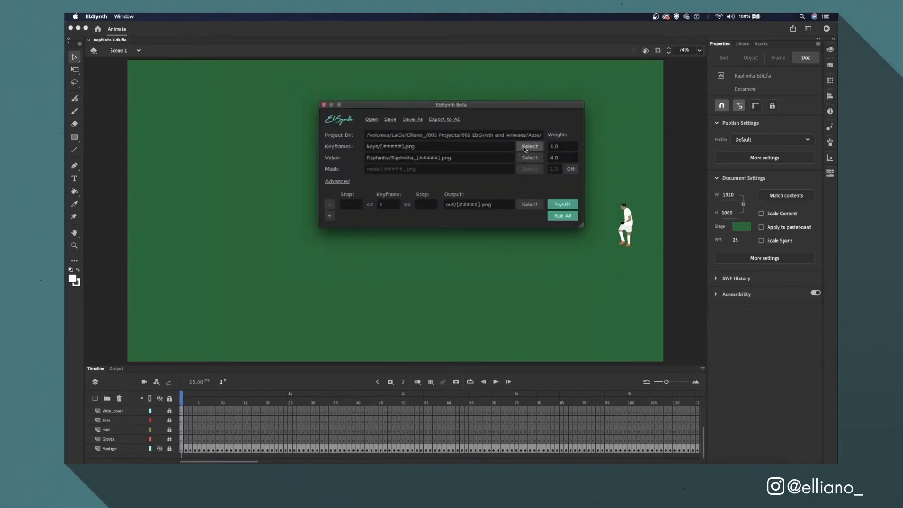
Step: Load 00000.png from the Eb Synth/Clip 1/Raphinha/00000 folder as the keyframe
click(529, 147)
click(545, 110)
click(545, 109)
click(544, 109)
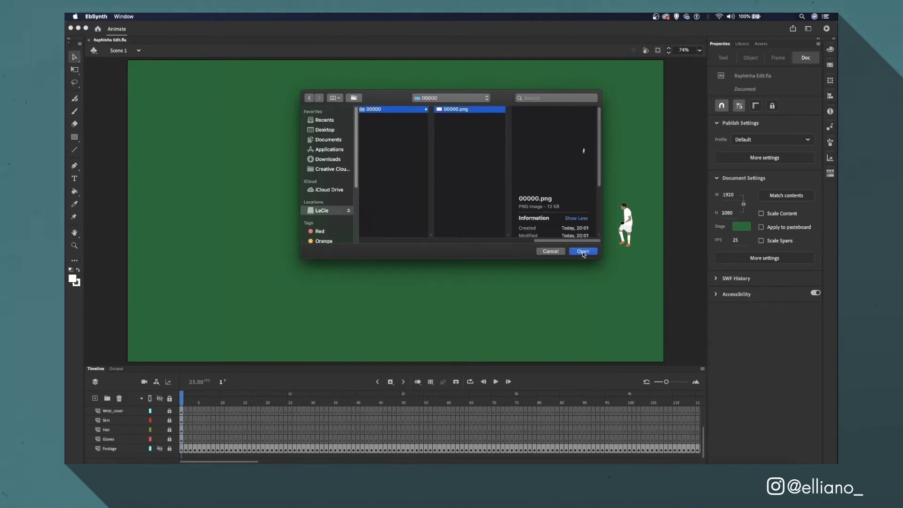
click(583, 251)
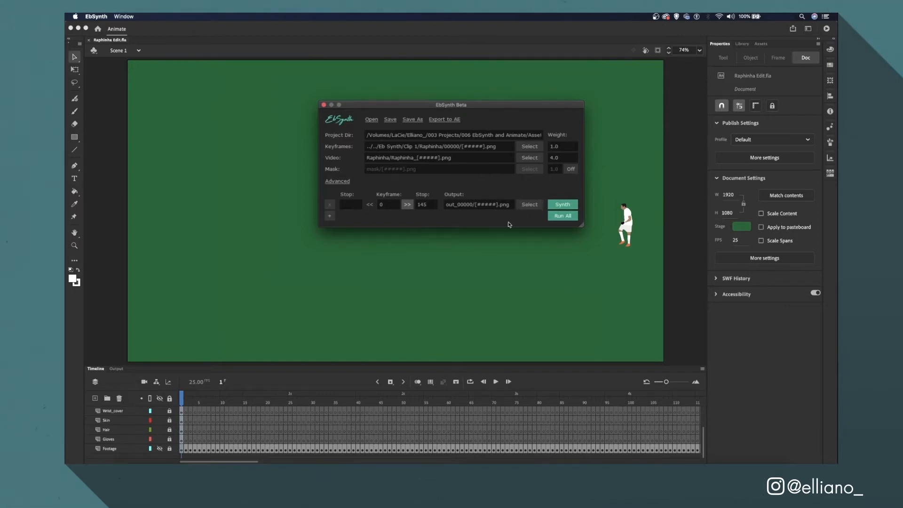
Step: Set the output to a new folder named Render 00000 inside the 00000 folder and synthesize keyframe 0
click(528, 204)
click(545, 109)
click(546, 109)
click(322, 251)
text(Render)
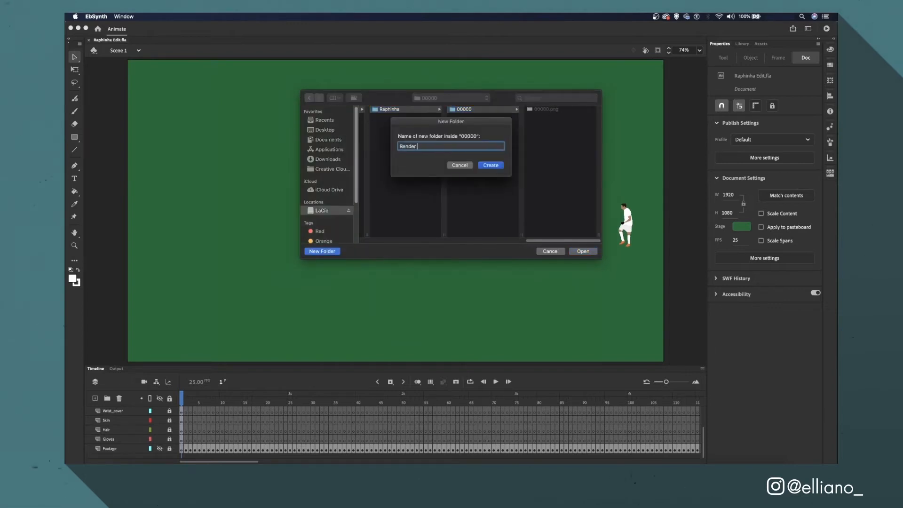
text( 00000)
key(Return)
click(577, 253)
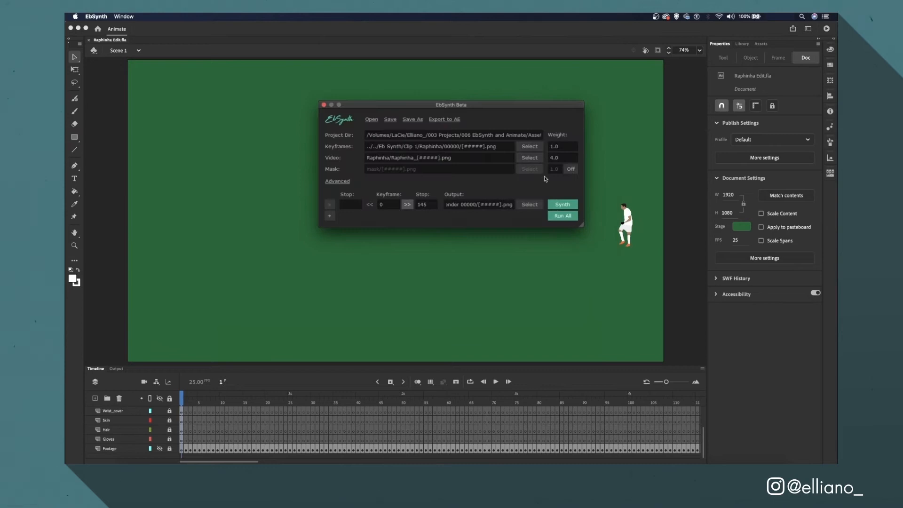
click(558, 206)
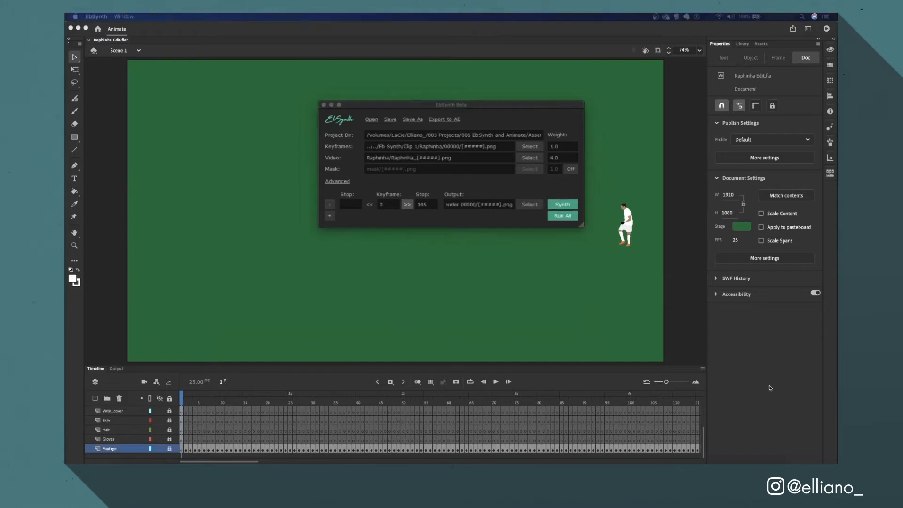
Step: In Animate, add a layer named Frame_0000 above Footage, convert its frames to blank keyframes and return to frame 1
click(111, 449)
click(95, 398)
double_click(111, 448)
text(Frame)
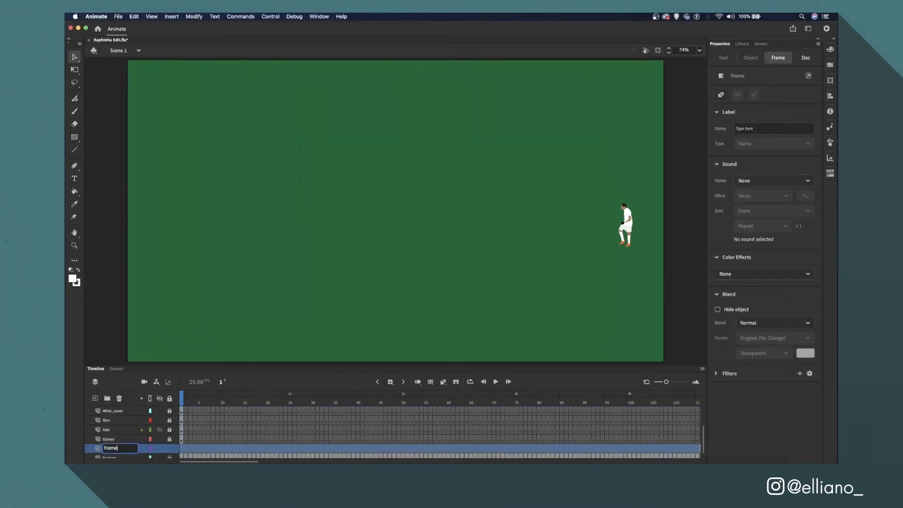
key(Return)
key(F7)
click(182, 399)
Step: Import the rendered PNG sequence to the stage on the Frame_0000 layer
click(118, 17)
mouse_move(129, 115)
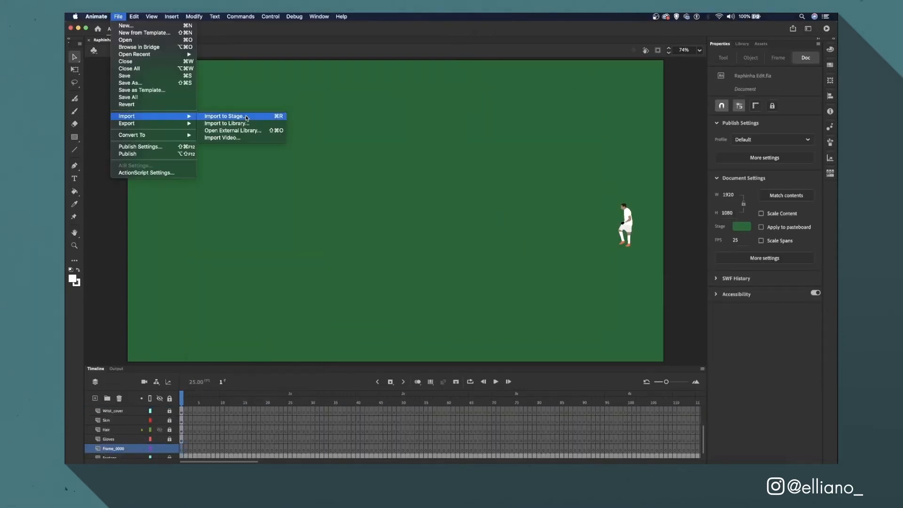
click(245, 116)
drag(503, 231, 533, 230)
click(562, 111)
double_click(562, 111)
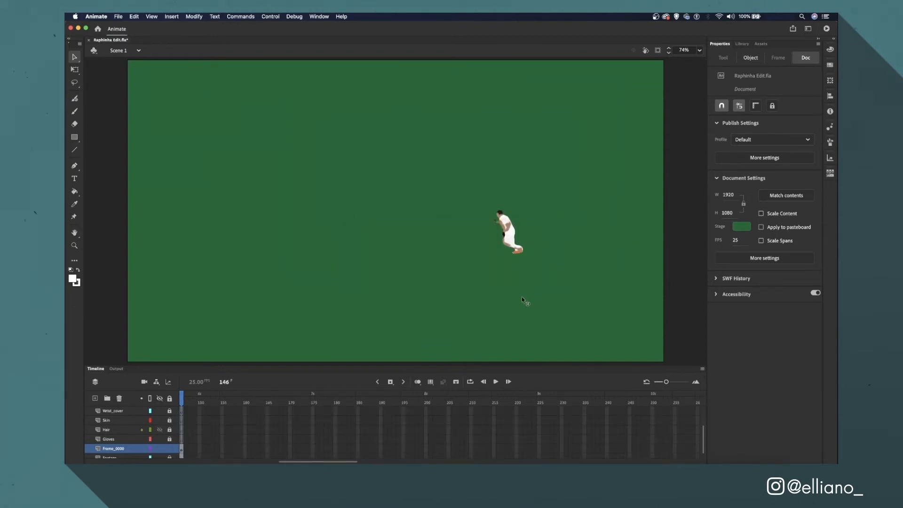
Step: Play back the imported sequence to examine how well the synthesized player holds up over time
key(Return)
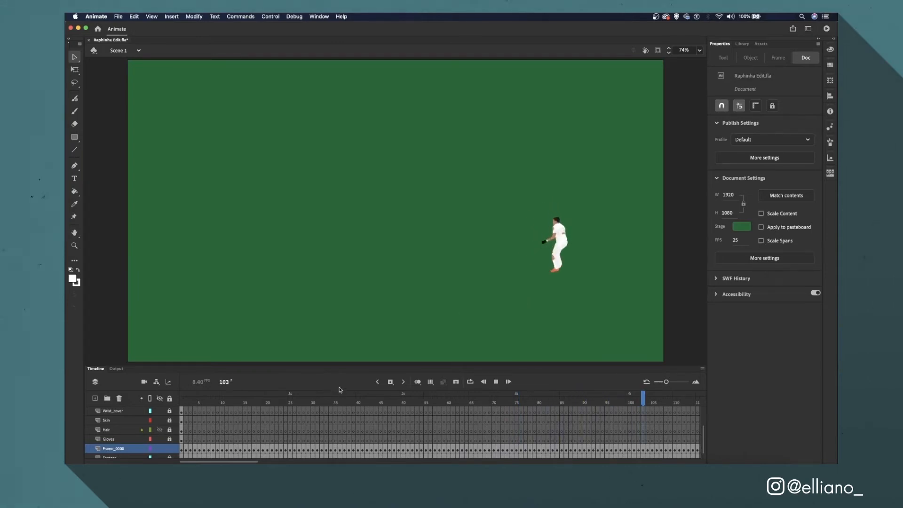
key(Return)
scroll(142, 451, up, 1)
scroll(146, 452, down, 2)
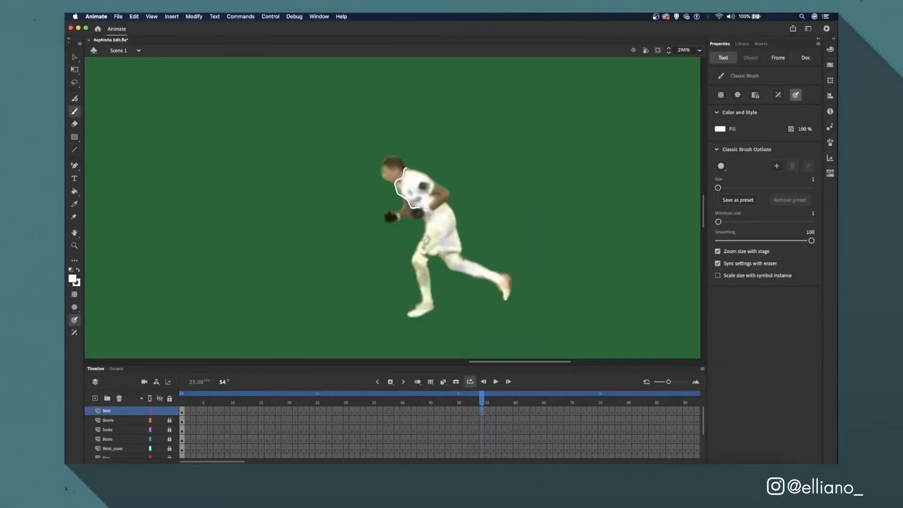
Step: Go to frame 139 and compare the rendered sequences by repeatedly hiding and showing the Frame_00145 layer
click(108, 429)
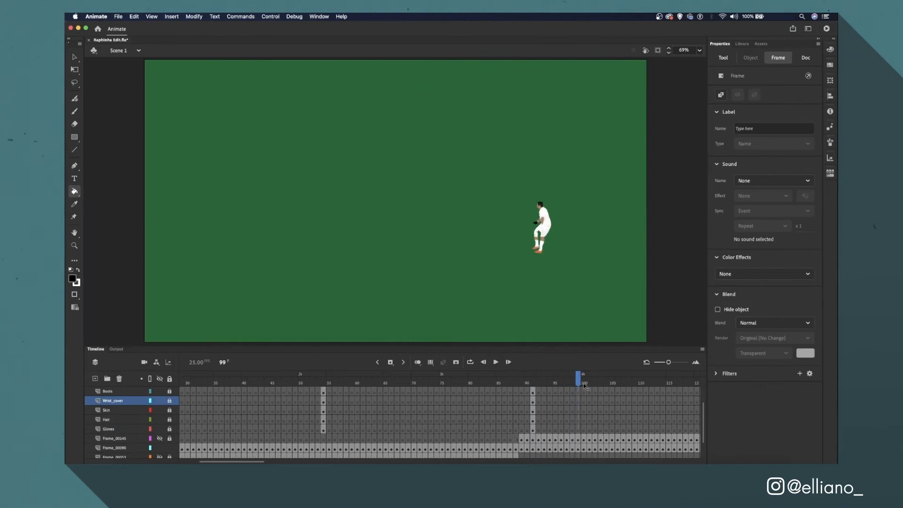
drag(579, 388, 664, 382)
click(160, 440)
click(160, 439)
click(160, 440)
click(160, 439)
click(160, 440)
click(160, 439)
click(160, 439)
click(159, 439)
click(159, 439)
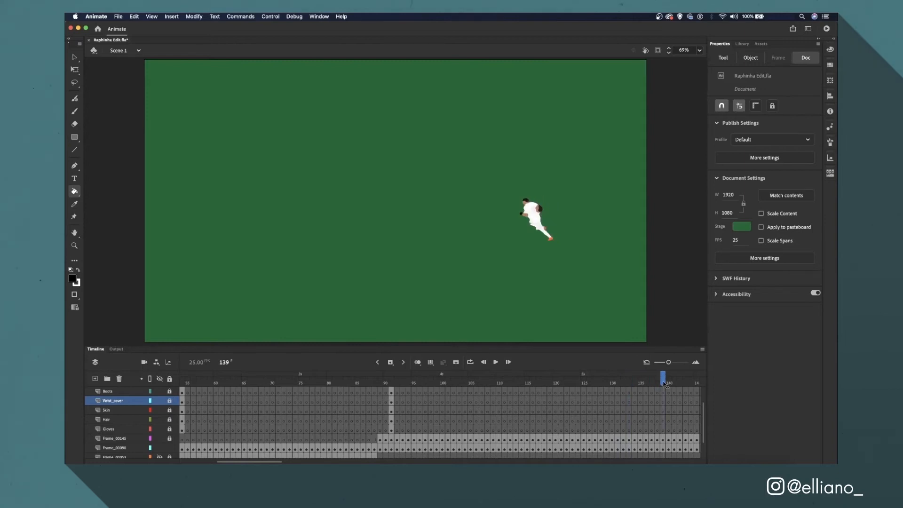
click(159, 440)
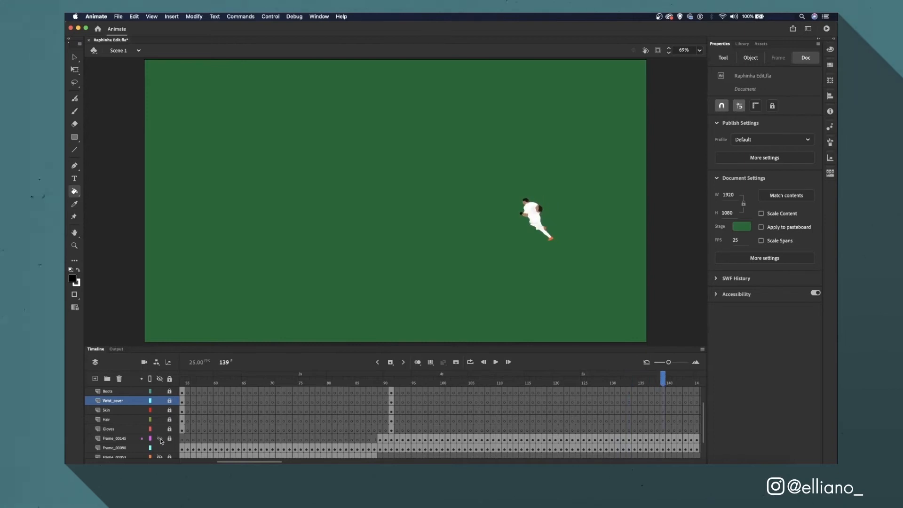
click(658, 441)
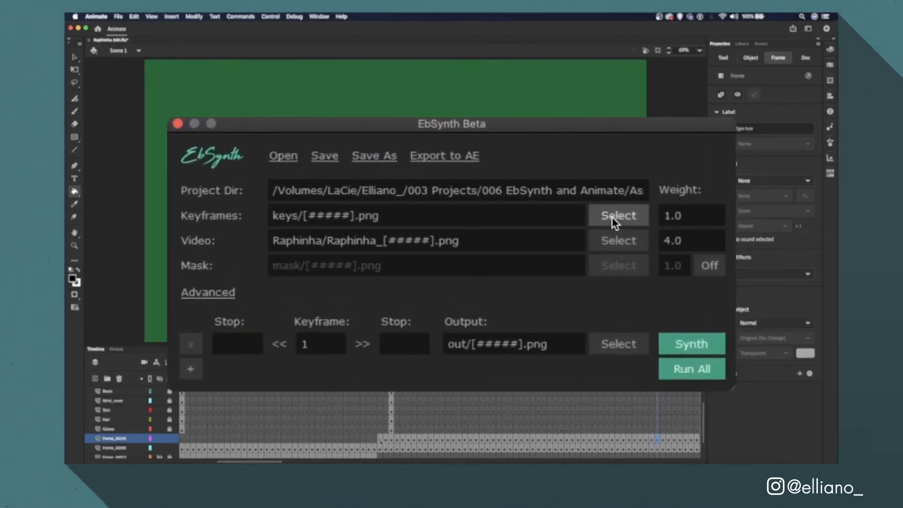
Step: In EbSynth, load 00000.png from the Eb Synth/Clip 1/Keyframes folder as the keyframes and run all syntheses
click(612, 217)
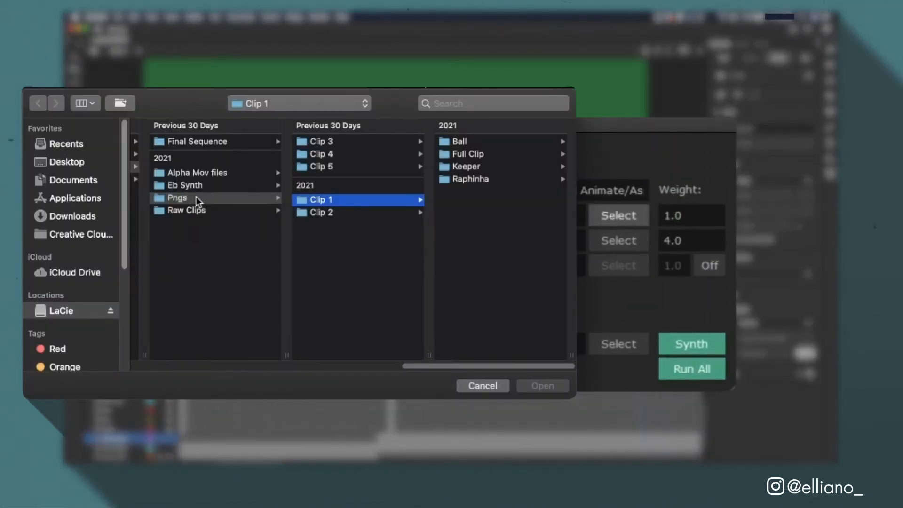
click(193, 184)
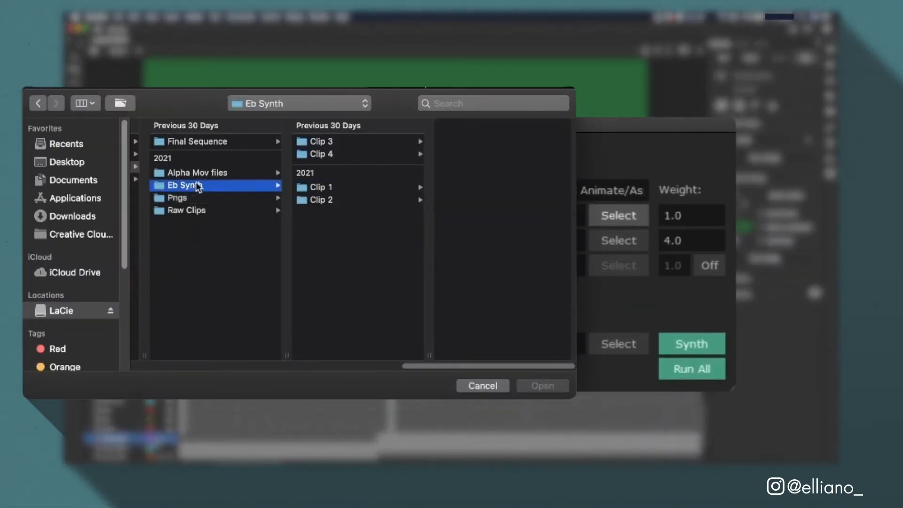
click(336, 186)
click(491, 142)
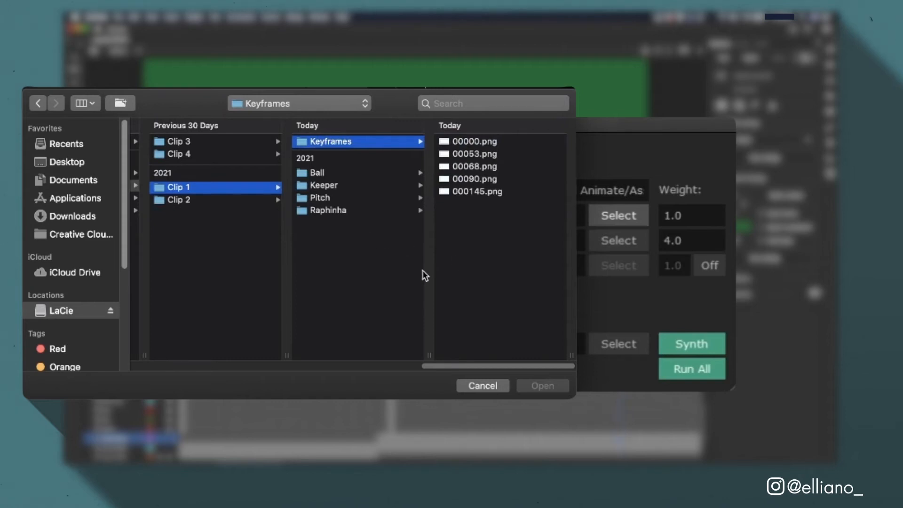
click(486, 142)
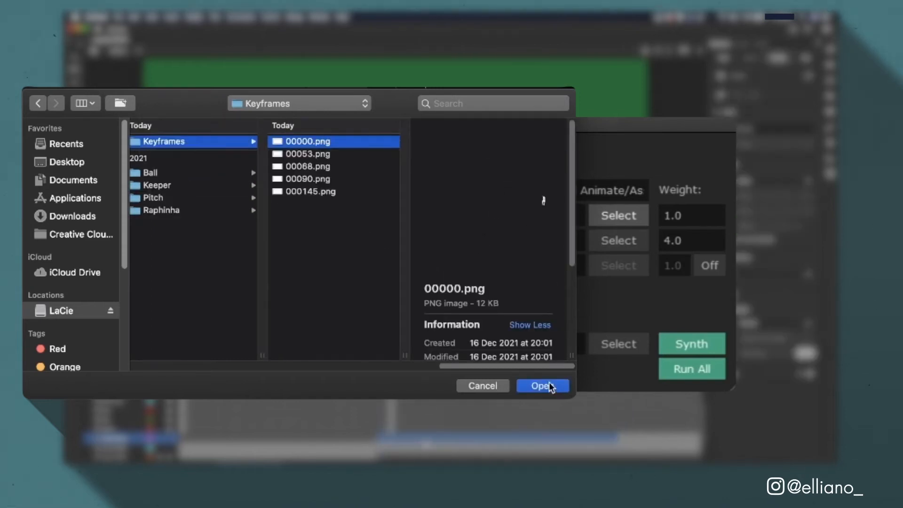
click(547, 385)
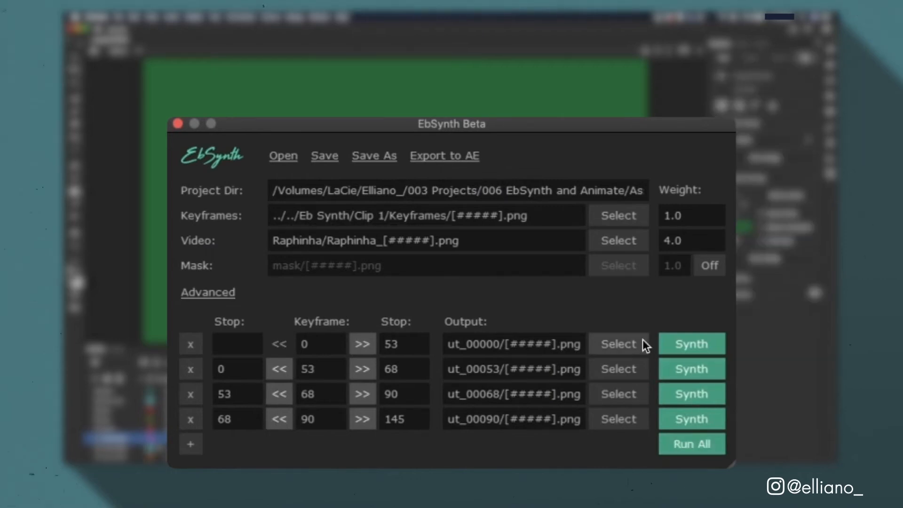
click(685, 449)
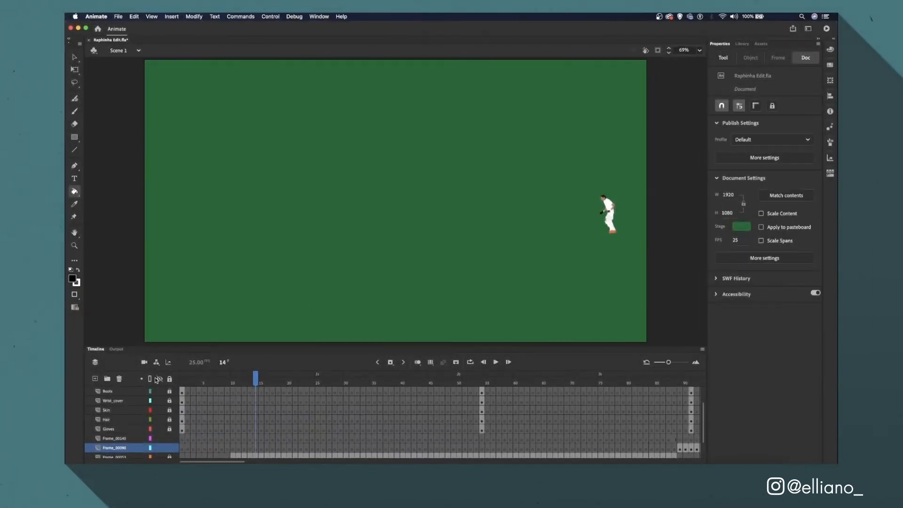
Step: Play back the combined rendered sequences in Animate from frame 14
key(Return)
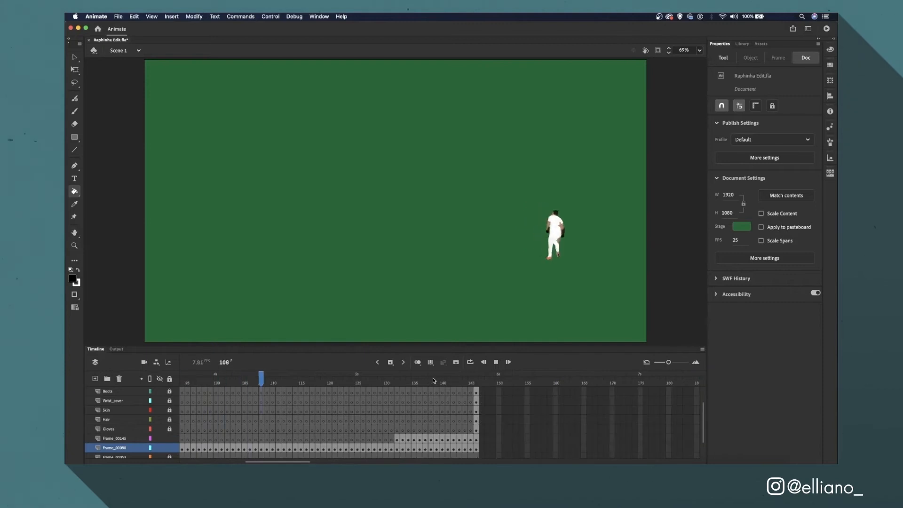
Step: Convert the Frame_00090 layer's frames from 132 to 146 to blank keyframes, where the Frame_00145 sequence takes over
click(393, 383)
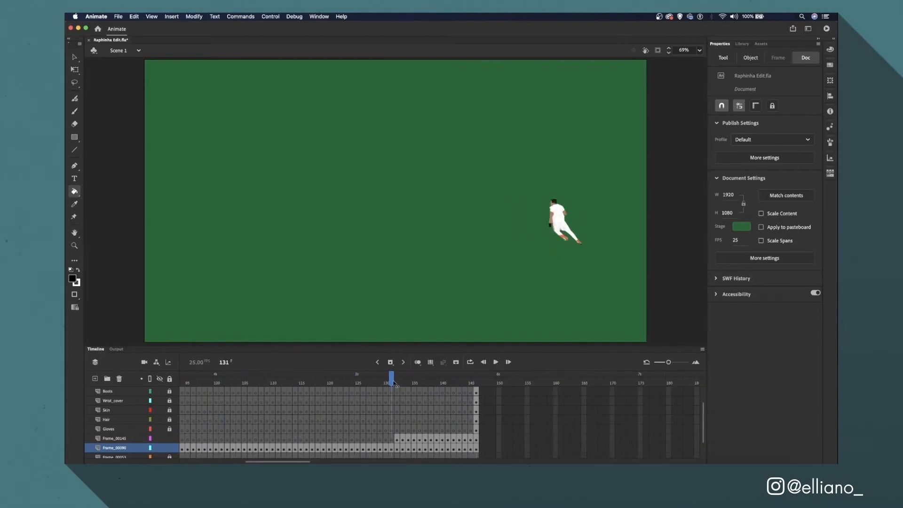
key(period)
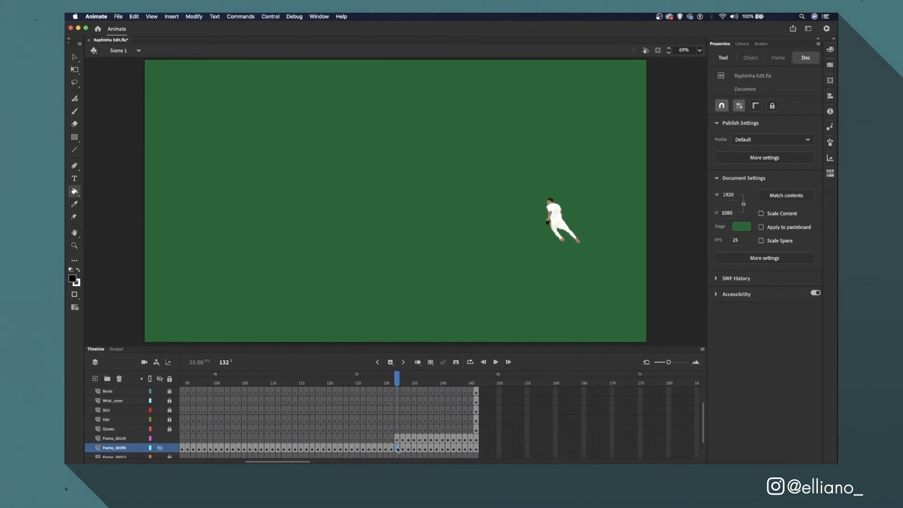
drag(398, 449, 475, 449)
right_click(477, 448)
right_click(469, 442)
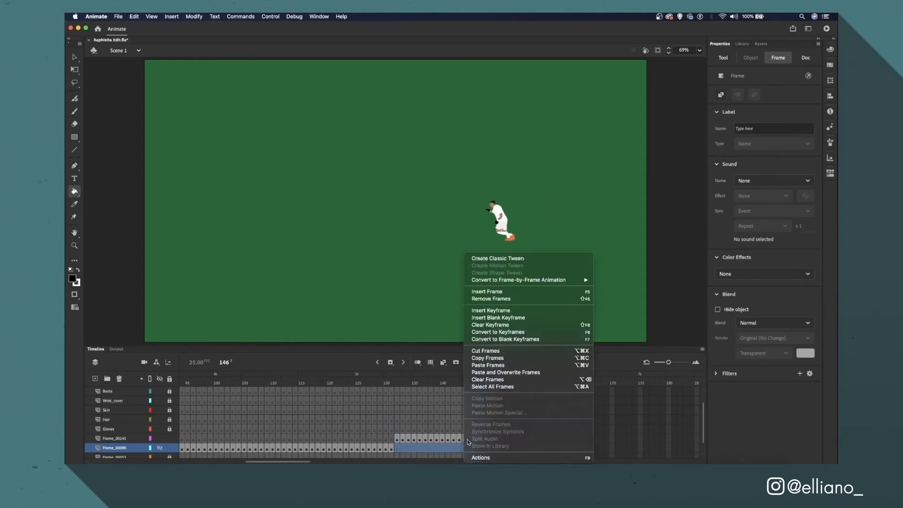
click(521, 341)
Step: Play back the trimmed sequences from frame 96 with the Footage layer hidden and Frame_00090 visible
drag(456, 378, 192, 374)
click(158, 448)
scroll(159, 447, down, 3)
click(160, 448)
click(160, 420)
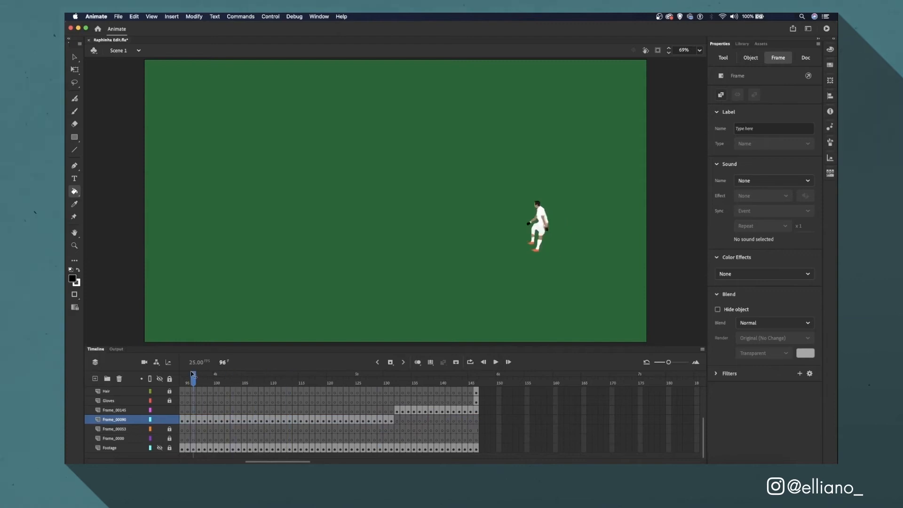
key(Return)
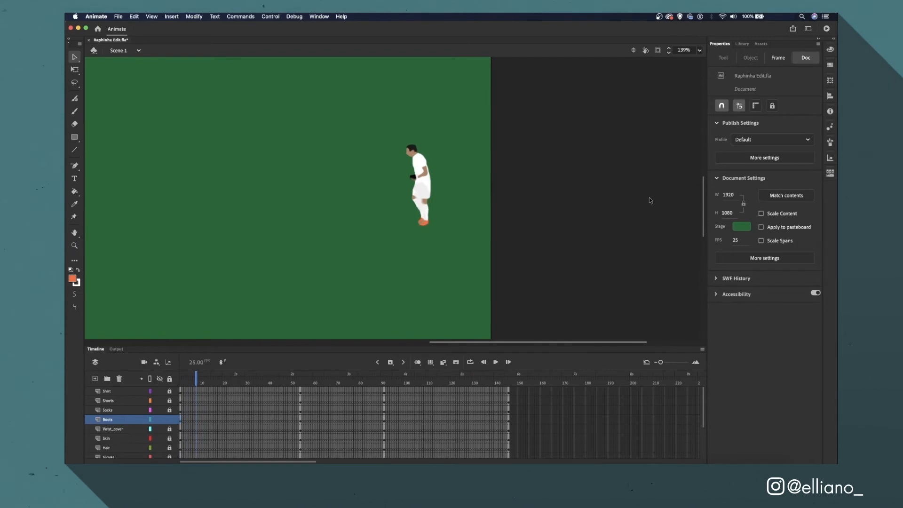
Step: On frame 5 of the Boots layer, outline the player's blurred rear boot with the orange Classic Brush and fill it with the Paint Bucket
key(comma)
key(comma)
key(comma)
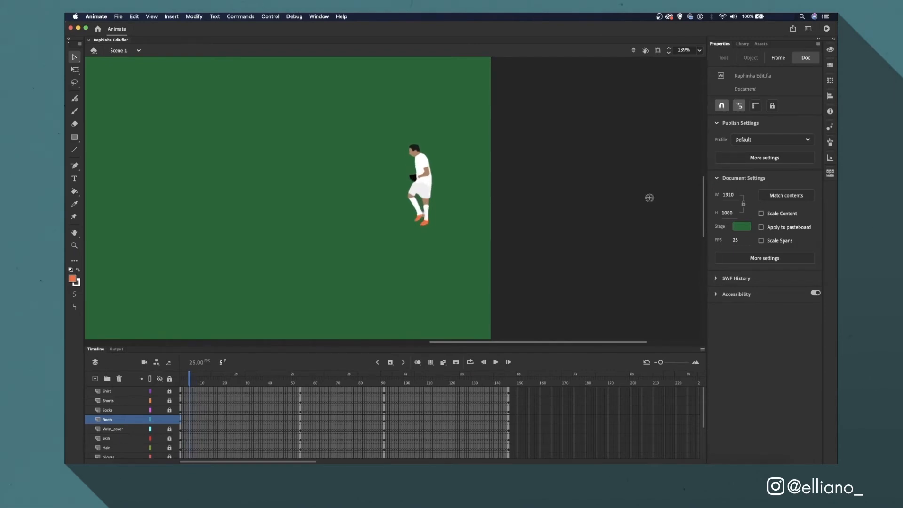
key(b)
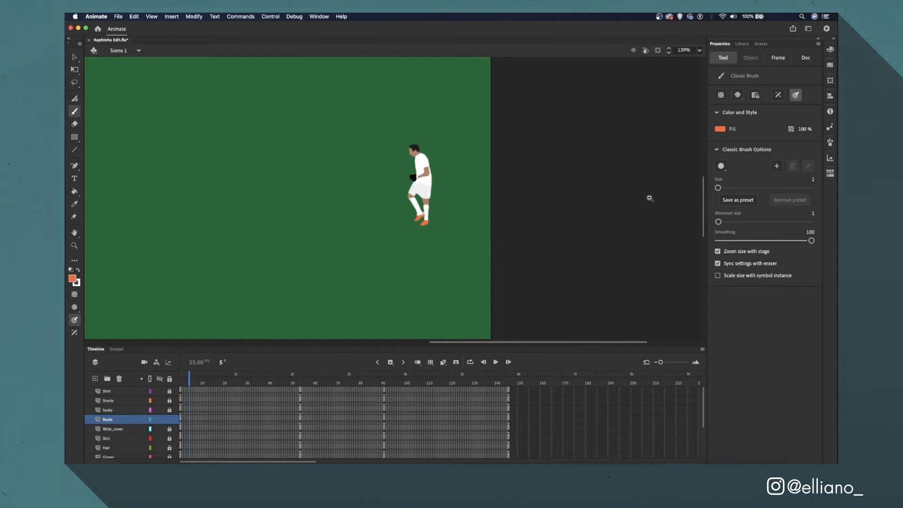
key(z)
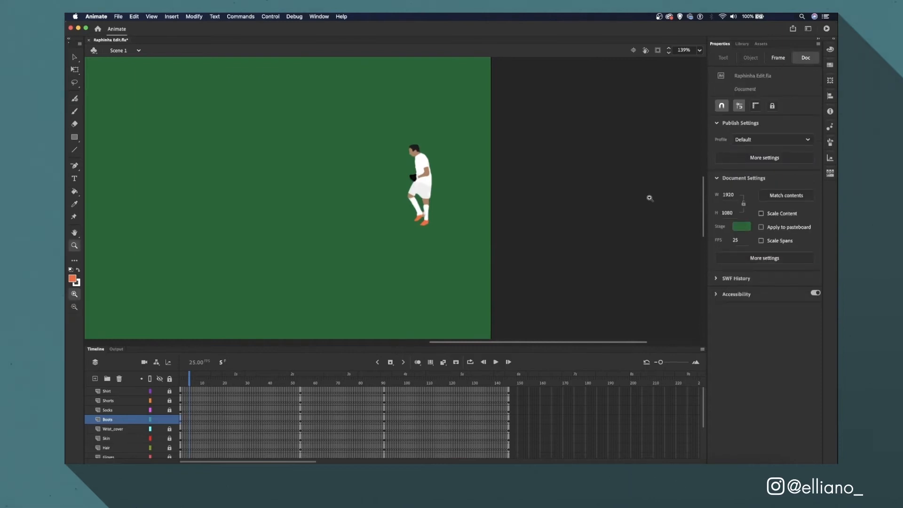
click(424, 212)
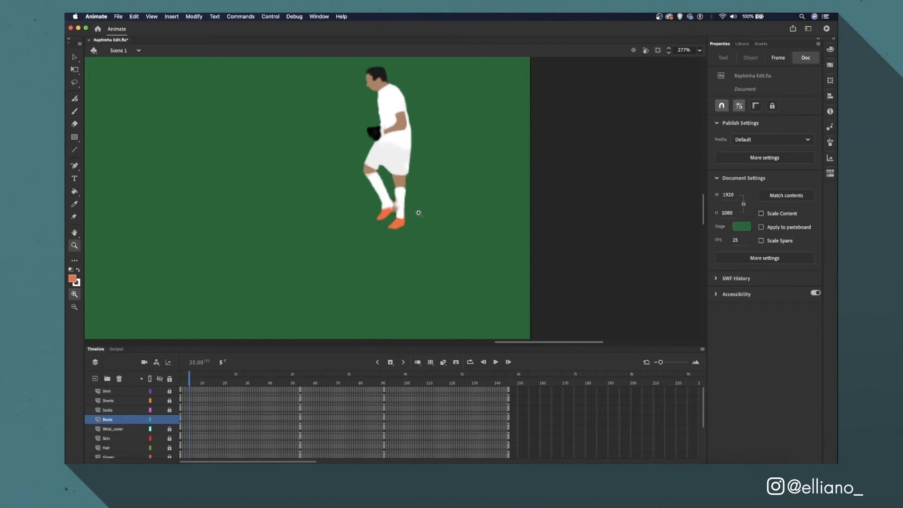
click(389, 208)
key(b)
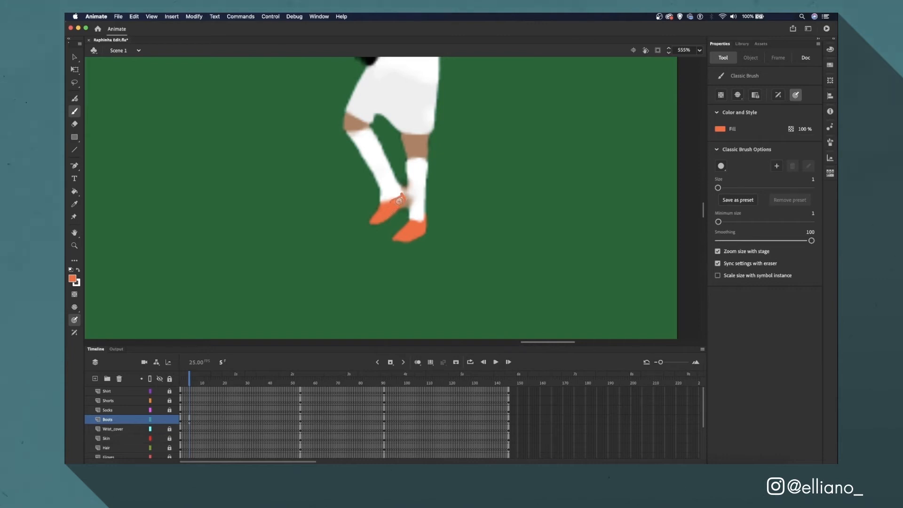
key(k)
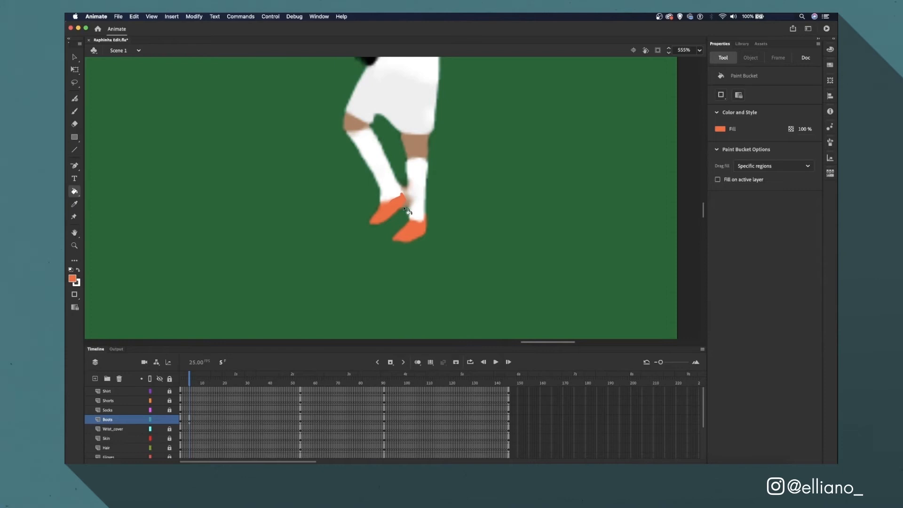
key(b)
key(k)
Step: Go frame by frame to frame 59 on the Boots layer and redraw the poorly rendered boots in orange where needed
key(period)
key(period)
key(period)
key(period)
key(period)
key(period)
key(period)
key(period)
key(period)
key(period)
key(period)
key(period)
key(period)
key(period)
key(period)
key(period)
key(period)
key(period)
key(period)
key(period)
key(period)
key(period)
key(period)
key(period)
key(period)
key(period)
key(period)
key(period)
key(period)
key(period)
key(period)
key(period)
key(period)
key(period)
key(period)
key(period)
key(period)
key(period)
key(period)
key(period)
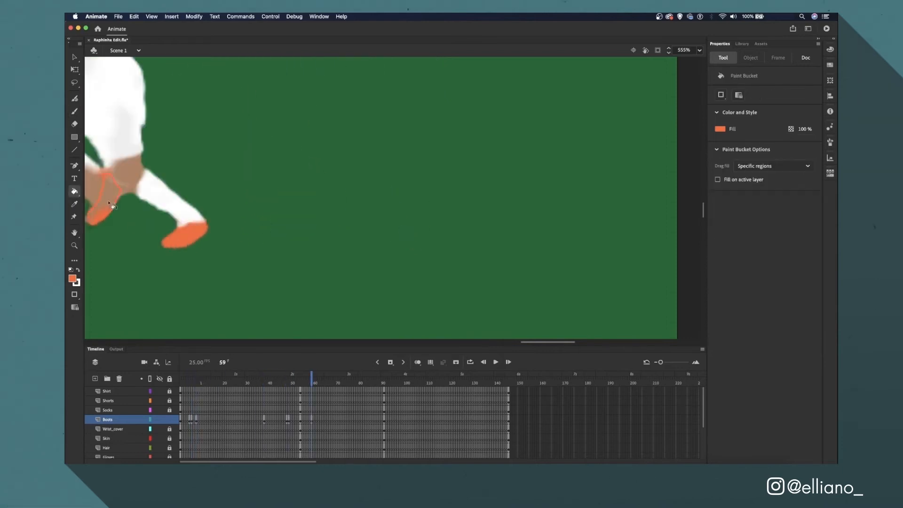
Step: Continue past frame 59, keeping the legs in view, and fill the next outlined boot with orange
key(period)
key(period)
key(period)
key(period)
key(period)
key(period)
key(period)
key(period)
key(period)
key(period)
key(period)
scroll(412, 221, left, 10)
click(411, 221)
Step: Advance through the frames leading up to about frame 90, outlining and filling the player's smeared boots in orange
key(period)
key(period)
key(period)
key(period)
key(period)
key(period)
key(period)
key(period)
key(period)
key(period)
key(period)
key(period)
key(period)
key(period)
key(period)
key(b)
drag(536, 162, 538, 161)
key(k)
click(555, 180)
Step: Step on to the blurred boots from about frame 99, outline them with the brush and fill them with orange
key(period)
key(period)
key(period)
key(period)
key(period)
key(period)
key(period)
key(period)
key(period)
key(period)
key(period)
key(period)
key(period)
key(period)
key(b)
drag(582, 217, 626, 229)
key(k)
click(567, 247)
Step: Advance to frame 107 and draw the raised rear boot as a solid orange shape
key(period)
key(period)
key(period)
key(b)
key(k)
click(620, 251)
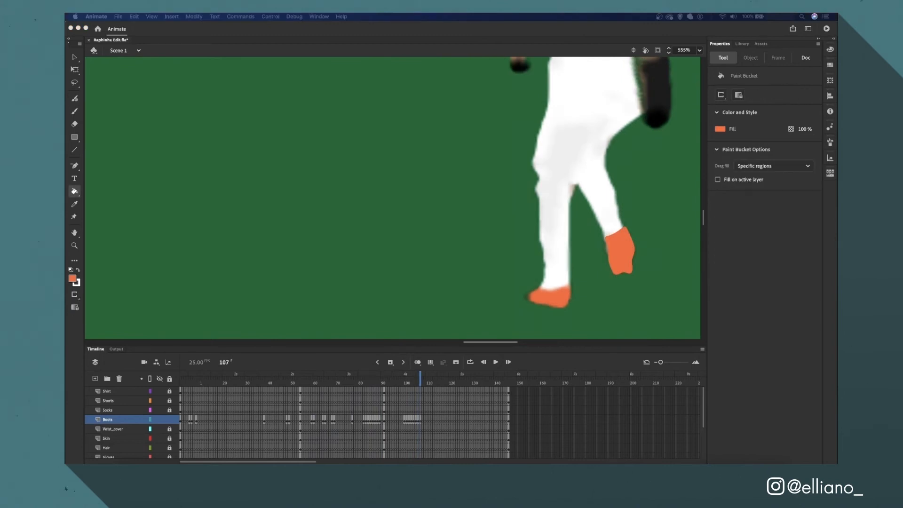
Step: Continue redrawing the boots from frame 108 onward and reveal the Footage layer at frame 117 as a reference
key(period)
key(period)
key(period)
key(b)
drag(575, 246, 576, 247)
scroll(131, 429, down, 5)
key(period)
key(period)
key(period)
key(period)
key(k)
key(period)
key(period)
key(period)
click(160, 449)
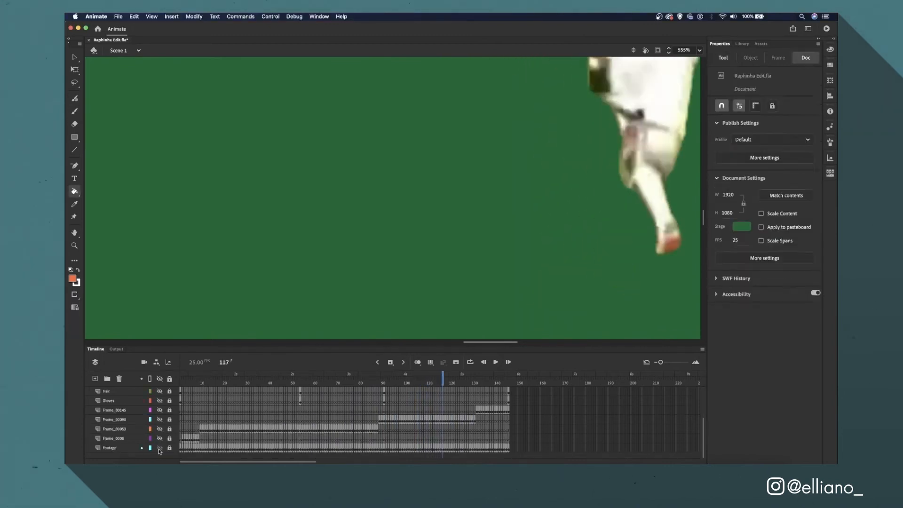
Step: Show all layers again and continue outlining and filling the player's boots in orange from frame 117
scroll(159, 433, up, 5)
click(160, 379)
key(period)
key(period)
key(b)
key(k)
scroll(160, 424, down, 5)
scroll(159, 423, up, 5)
key(b)
key(period)
drag(553, 301, 554, 303)
Step: Step through the remaining frames of the clip, redrawing the smeared boots as solid orange shapes
key(period)
key(period)
key(period)
key(period)
key(period)
key(period)
key(period)
key(period)
key(period)
key(period)
key(period)
key(period)
key(period)
key(period)
key(period)
key(period)
key(period)
Step: Lock the Boots layer, unlock and select Socks, and fill the discoloured socks white from about frame 29 to frame 41
click(170, 419)
click(170, 409)
click(107, 410)
click(244, 379)
key(k)
key(period)
key(period)
key(period)
key(period)
key(period)
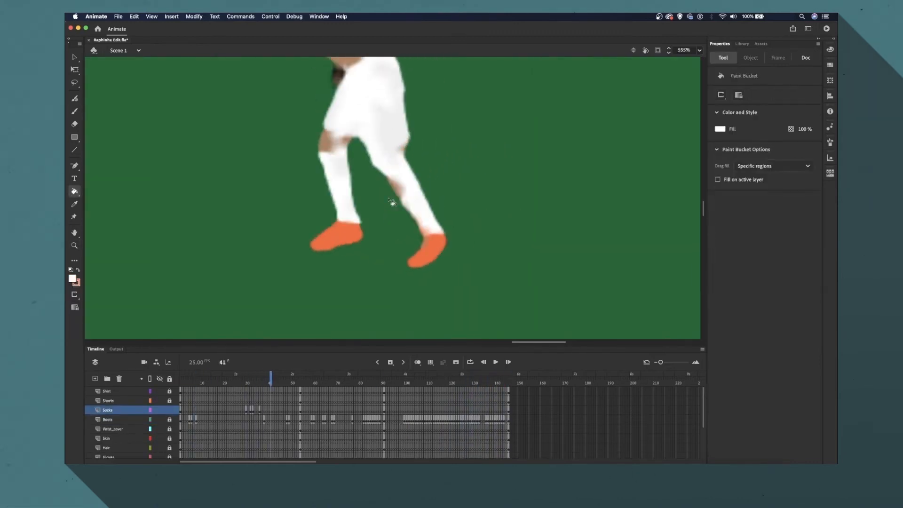
Step: Outline the player's discoloured socks and fill them white frame by frame from frame 41 onward
key(period)
key(period)
key(period)
key(b)
key(period)
key(period)
key(period)
key(k)
key(period)
key(period)
key(period)
key(period)
key(period)
key(period)
key(period)
key(period)
key(period)
key(period)
key(period)
key(period)
Step: Continue the white sock corrections from about frame 59, including the orange-smeared front sock at frame 72
key(b)
mouse_move(173, 169)
mouse_down()
mouse_move(215, 224)
mouse_move(173, 169)
mouse_move(171, 195)
mouse_up()
key(period)
key(period)
key(period)
key(period)
key(period)
scroll(189, 188, left, 5)
key(period)
key(period)
key(period)
key(period)
key(period)
key(period)
key(period)
key(period)
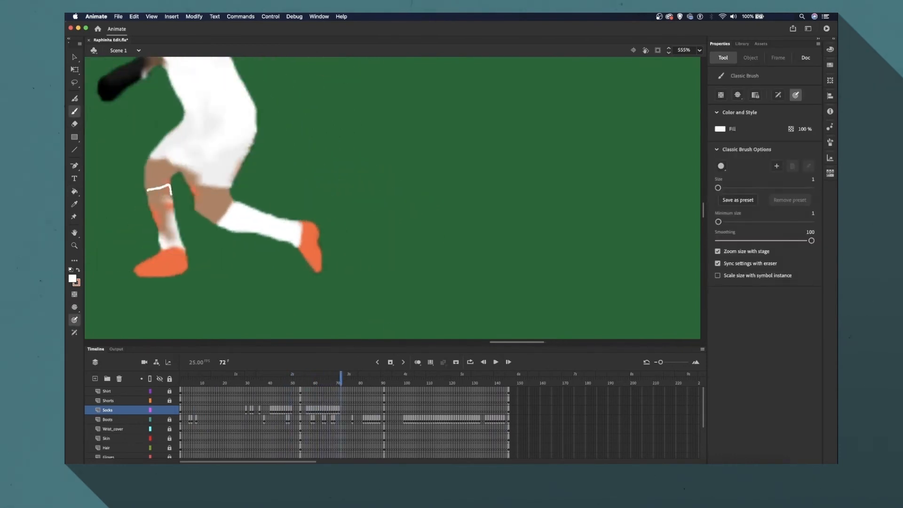
key(period)
key(period)
key(period)
key(period)
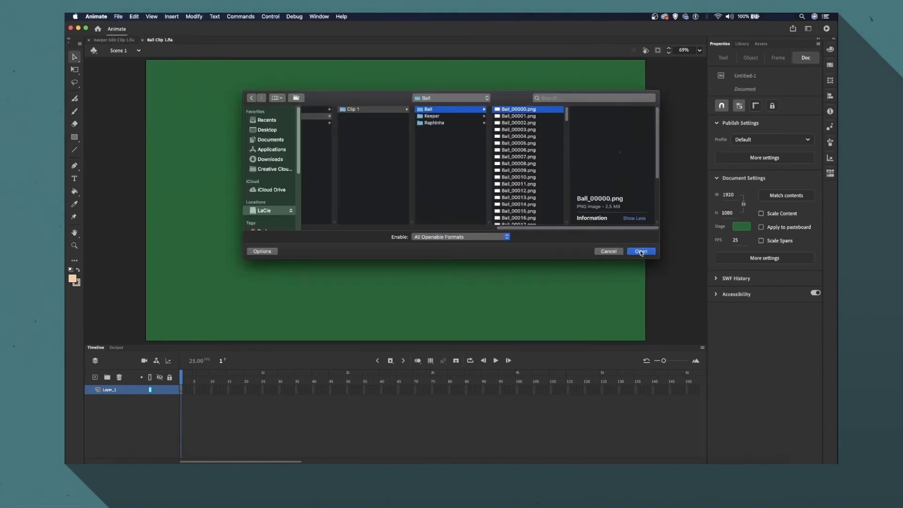
Step: Import the ball's PNG frames into the Ball Clip 1 document, starting with Ball_00000.png
click(641, 251)
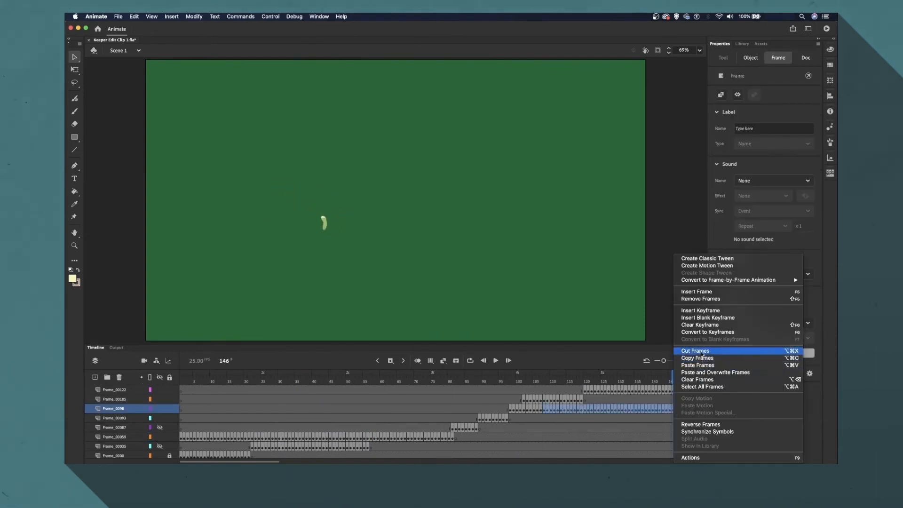
Step: Cut the selected surplus frames at the end of the Frame_0098 layer in the keeper document
click(685, 370)
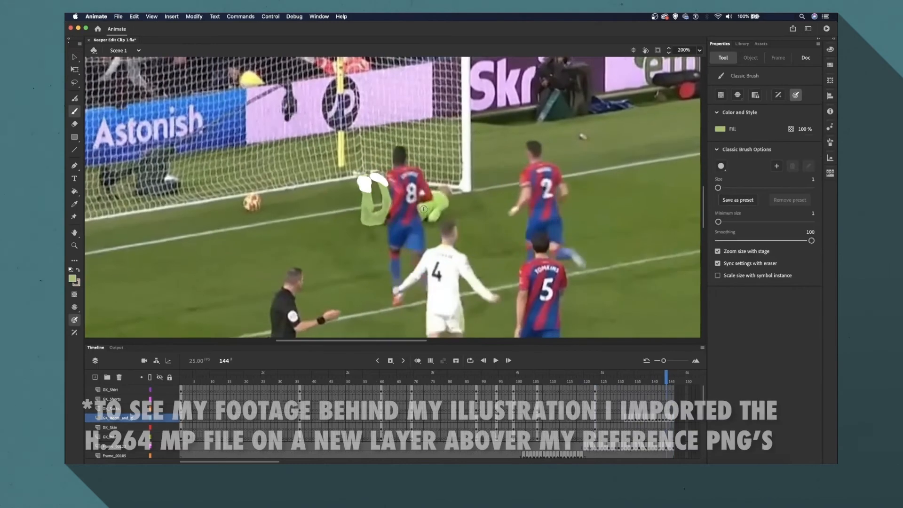
Step: Paint the goalkeeper's green kit shapes over the reference footage at frames 144 and 145
key(b)
key(v)
key(e)
key(b)
drag(434, 205, 433, 215)
key(v)
key(b)
key(k)
key(b)
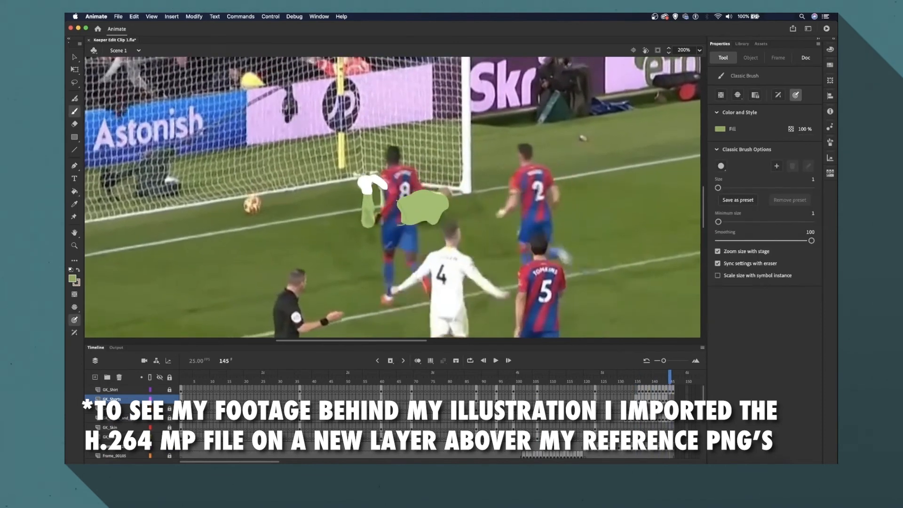
Step: Paint the goalkeeper's skin areas on the GK_Skin layer at frame 146, then start his hair on GK_hair
key(k)
click(110, 427)
key(b)
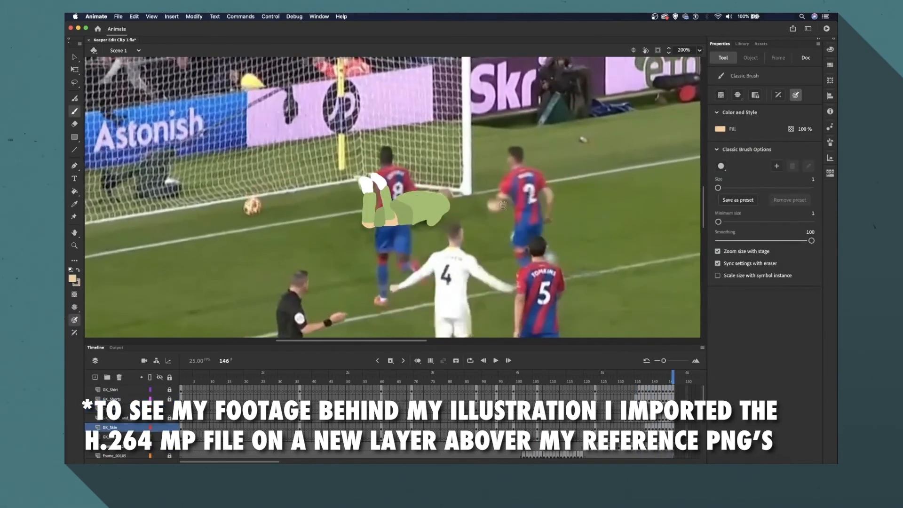
key(k)
click(110, 437)
key(b)
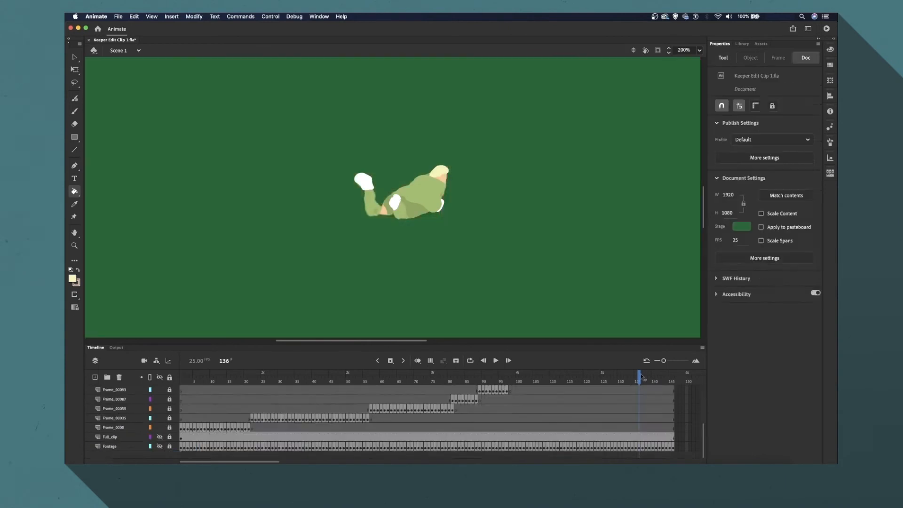
Step: Redraw and fill the goalkeeper's boots and gloves in white where they are smeared, and play back the animation
key(k)
click(408, 140)
key(b)
key(k)
click(353, 176)
key(b)
key(k)
click(248, 144)
key(Return)
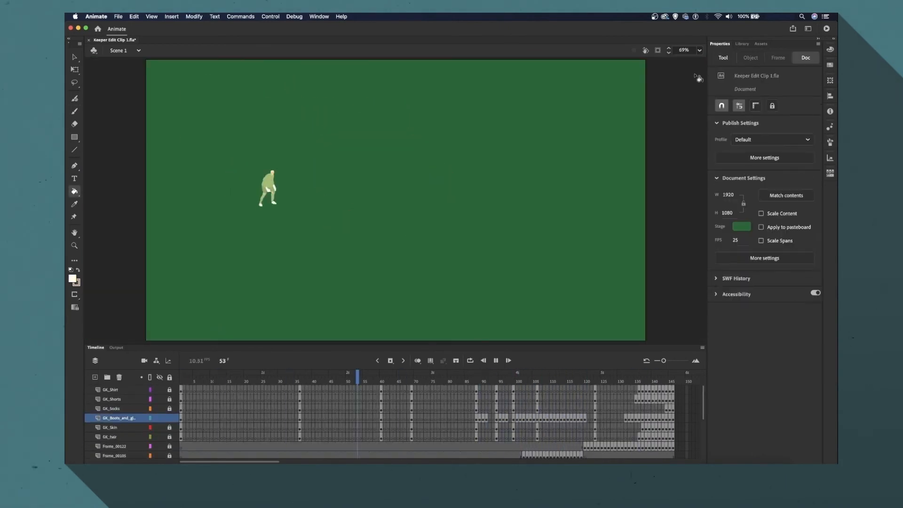
Step: Outline the player's face in Raphinha Clip 2 and fill it with skin tone on the Head layer through frame 24
key(b)
key(k)
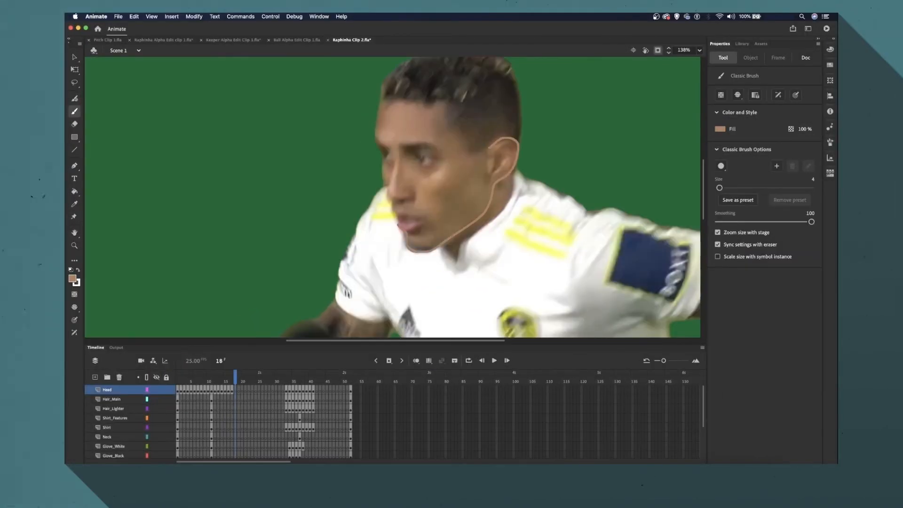
key(F7)
key(F7)
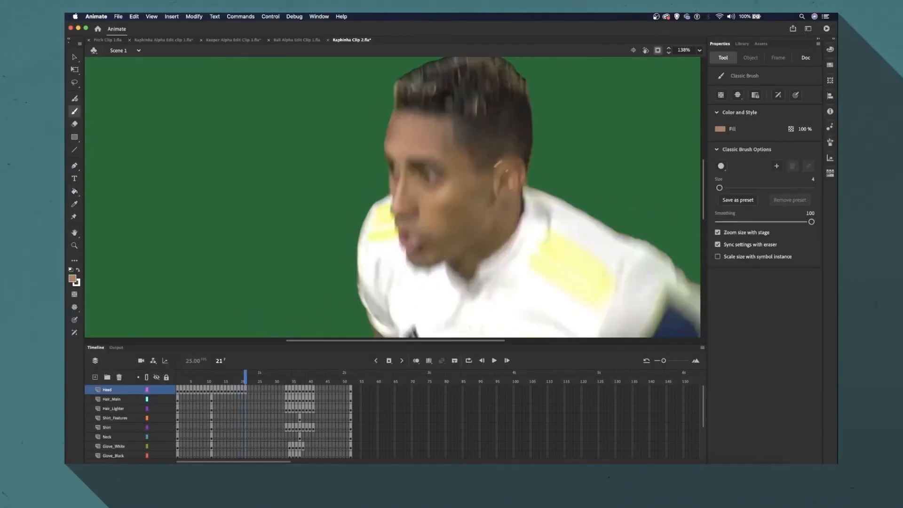
key(k)
click(455, 159)
key(F7)
click(448, 155)
key(F7)
click(433, 218)
key(F7)
key(b)
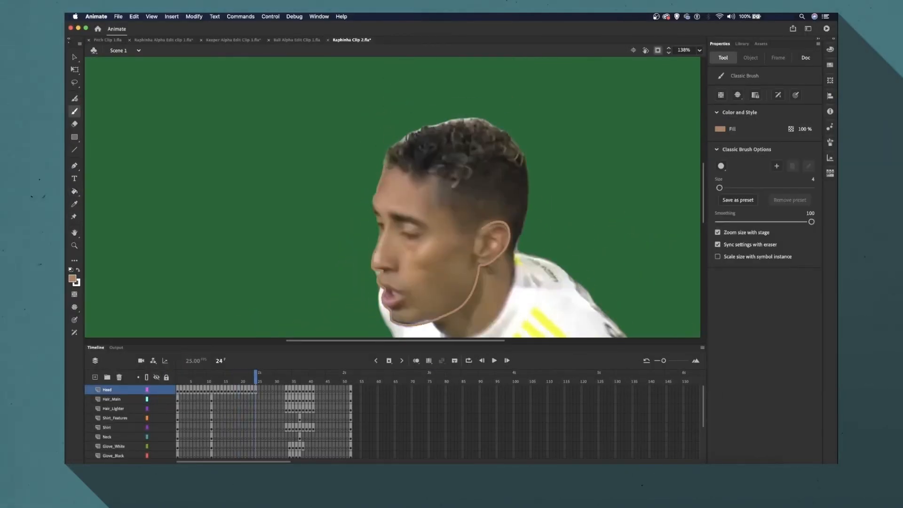
Step: Add blank keyframes on the Head layer and draw the filled skin-tone face shape for frames 25 to 30
key(F7)
key(F7)
mouse_move(443, 178)
mouse_down()
mouse_move(352, 254)
mouse_move(360, 116)
mouse_up()
key(F7)
key(F7)
key(k)
click(405, 162)
key(F7)
key(b)
mouse_move(385, 155)
mouse_down()
mouse_move(293, 97)
mouse_move(361, 158)
mouse_up()
key(F7)
key(k)
click(297, 224)
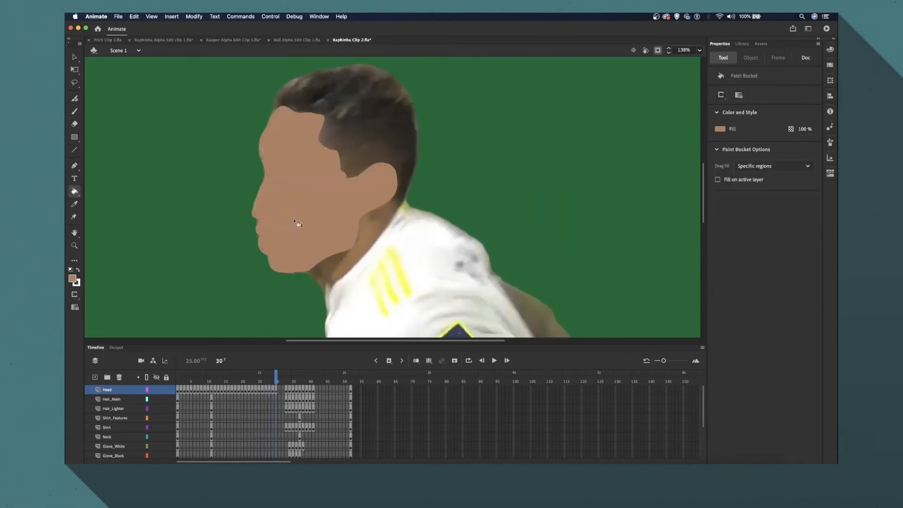
Step: Continue tracing and filling the player's face on new blank Head keyframes from frame 31 to frame 42
key(F7)
key(b)
key(F7)
mouse_move(334, 218)
mouse_down()
mouse_move(235, 258)
mouse_move(334, 218)
mouse_up()
key(k)
click(316, 238)
key(b)
drag(409, 182, 303, 242)
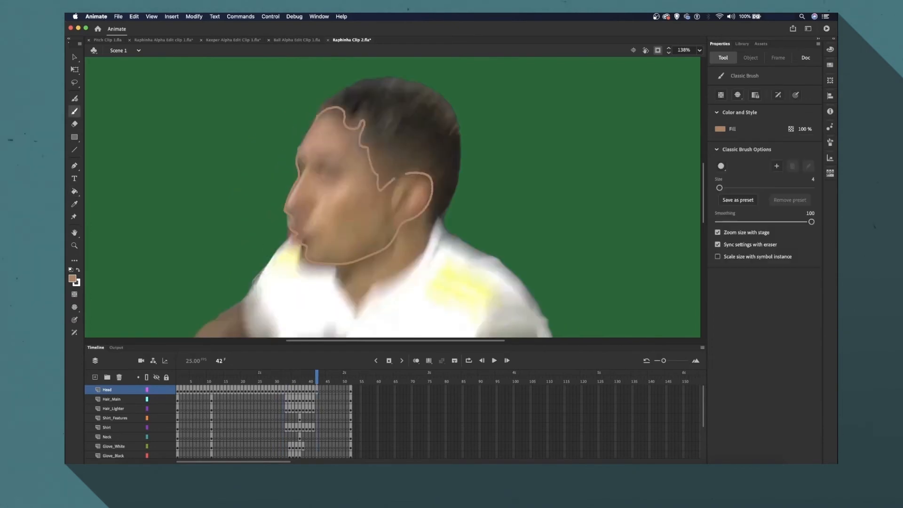
Step: Close and fill the face outline at frame 42 and trace the head on new keyframes up to frame 47
drag(409, 161, 308, 201)
key(k)
click(421, 187)
key(F7)
key(b)
key(F7)
key(F7)
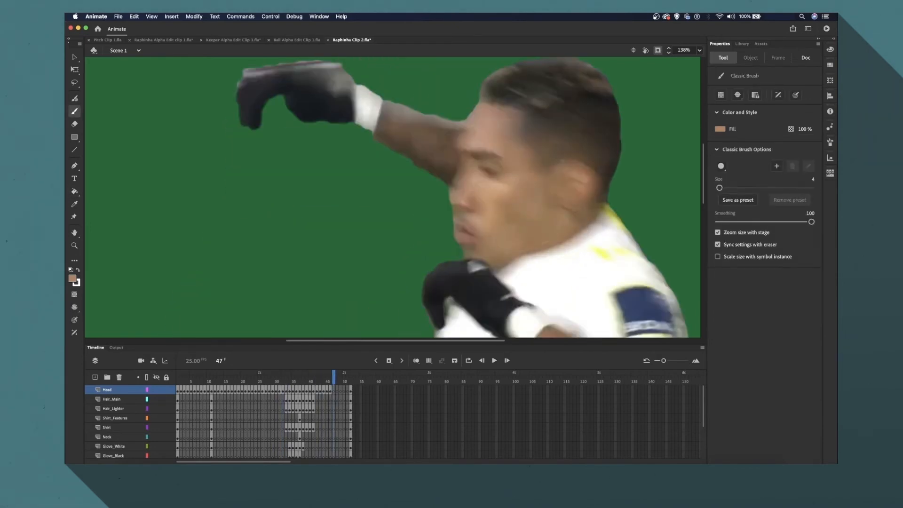
Step: Trace the player's face and ear outline on new blank Head keyframes through frame 51
key(F7)
key(F7)
mouse_move(618, 213)
mouse_down()
mouse_move(622, 282)
mouse_move(650, 235)
mouse_move(643, 262)
mouse_up()
key(F7)
key(F7)
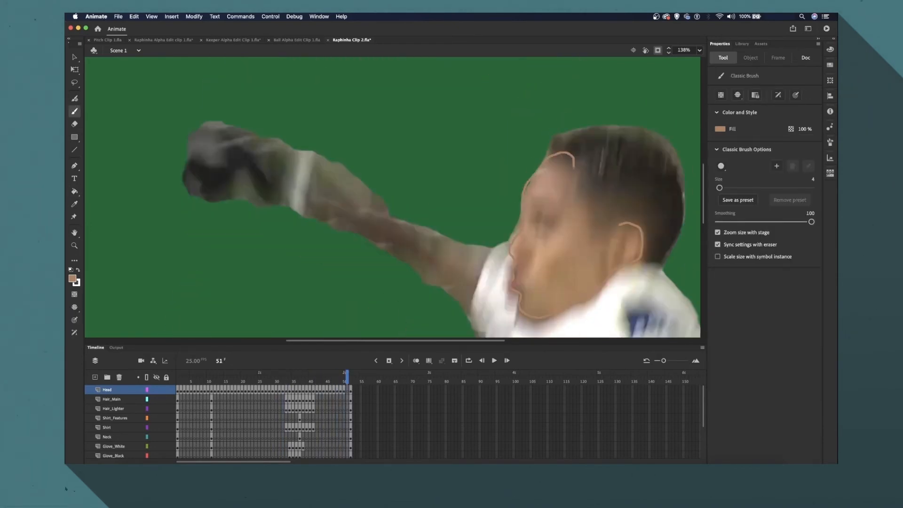
Step: Switch to the Glove_Black layer, set the brush fill to black and outline the gloves on the opening frames
click(181, 456)
click(720, 129)
scroll(393, 235, down, 2)
drag(516, 281, 532, 280)
key(F7)
key(F7)
key(F7)
key(F7)
drag(250, 293, 355, 282)
Step: Outline the gloves and fill them with black on new blank Glove_Black keyframes up to frame 13
key(F7)
key(F7)
mouse_move(301, 135)
mouse_down()
mouse_move(377, 215)
mouse_move(301, 135)
mouse_up()
key(k)
click(285, 217)
key(F7)
click(387, 210)
key(F7)
key(F7)
key(F7)
key(b)
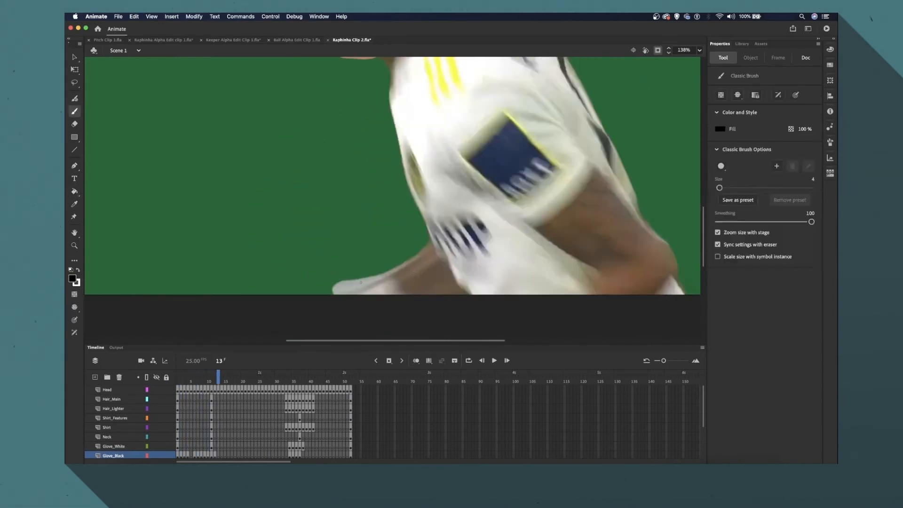
Step: Trace the gloves in black on new blank Glove_Black keyframes from frame 14 to frame 20
key(F7)
key(F7)
drag(165, 181, 221, 225)
key(F7)
mouse_move(195, 127)
mouse_down()
mouse_move(167, 127)
mouse_move(202, 160)
mouse_up()
key(F7)
key(F7)
drag(649, 294, 588, 313)
key(F7)
key(F7)
drag(588, 266, 597, 284)
Step: Outline the visible glove and fill it with black on the Glove_Black layer for frames 24 to 28
key(period)
key(period)
key(period)
key(period)
key(period)
key(period)
mouse_move(245, 177)
mouse_down()
mouse_move(264, 177)
mouse_move(304, 245)
mouse_up()
key(k)
click(268, 220)
key(period)
key(period)
key(b)
drag(213, 193, 275, 258)
key(k)
click(235, 254)
Step: Outline the gloves on the Glove_Black layer from frame 42 onward and fill them with black
drag(359, 128, 324, 207)
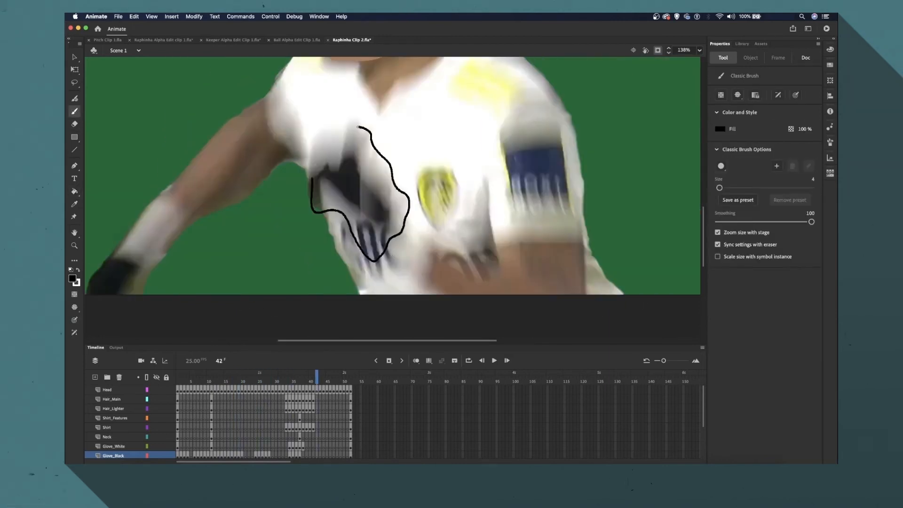
drag(207, 150, 155, 162)
key(period)
drag(255, 89, 182, 171)
key(F7)
drag(324, 94, 234, 153)
key(F7)
mouse_move(472, 174)
mouse_down()
mouse_move(529, 233)
mouse_move(534, 263)
mouse_up()
key(F7)
click(489, 292)
Step: Trace and fill the raised glove in black on the remaining Glove_Black frames through frame 51
mouse_move(379, 87)
mouse_down()
mouse_move(261, 106)
mouse_move(379, 88)
mouse_up()
key(F7)
drag(523, 214, 454, 278)
scroll(423, 197, up, 5)
key(F7)
drag(340, 112, 329, 162)
scroll(423, 197, down, 5)
mouse_move(499, 224)
mouse_down()
mouse_move(442, 266)
mouse_move(499, 224)
mouse_up()
key(period)
drag(346, 115, 235, 89)
key(k)
click(287, 127)
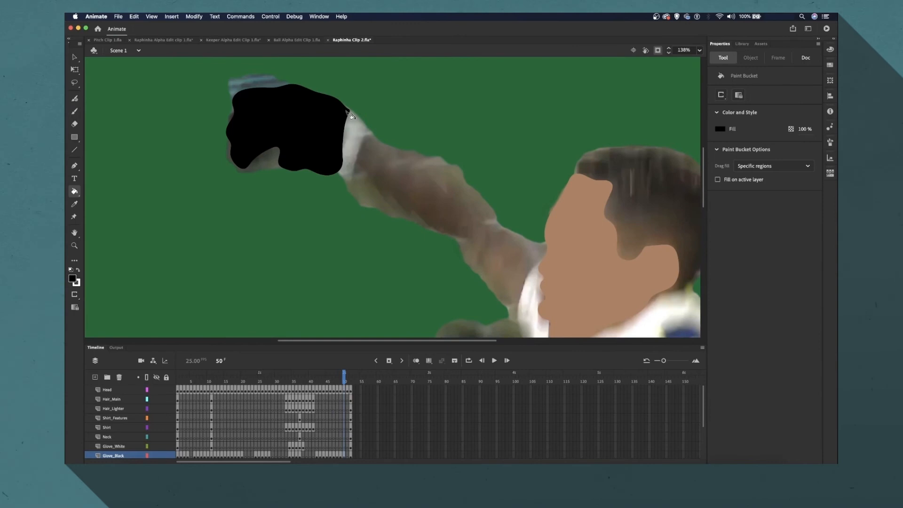
key(period)
click(264, 136)
Step: Outline the gloves' cuffs in white on the Glove_White layer from frame 4 to frame 15
key(period)
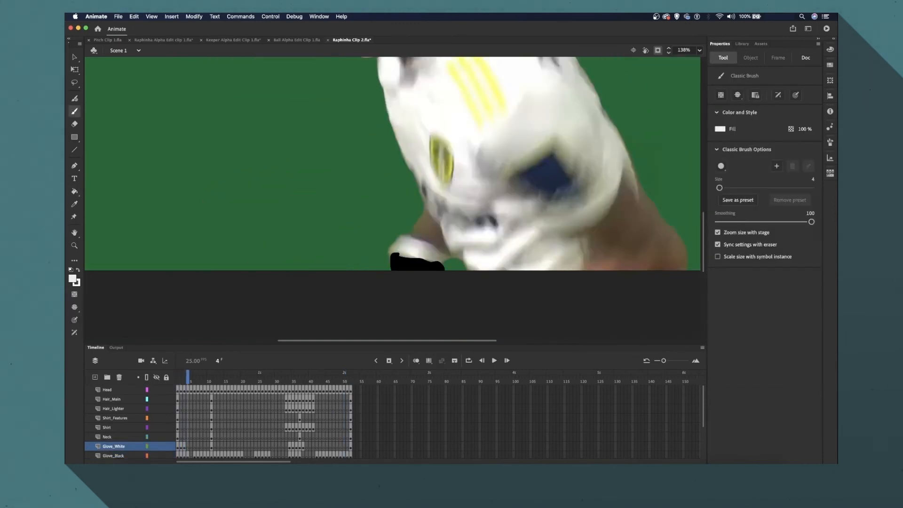
key(period)
mouse_move(424, 199)
mouse_down()
mouse_move(435, 242)
mouse_move(400, 239)
mouse_up()
key(period)
drag(251, 212, 240, 286)
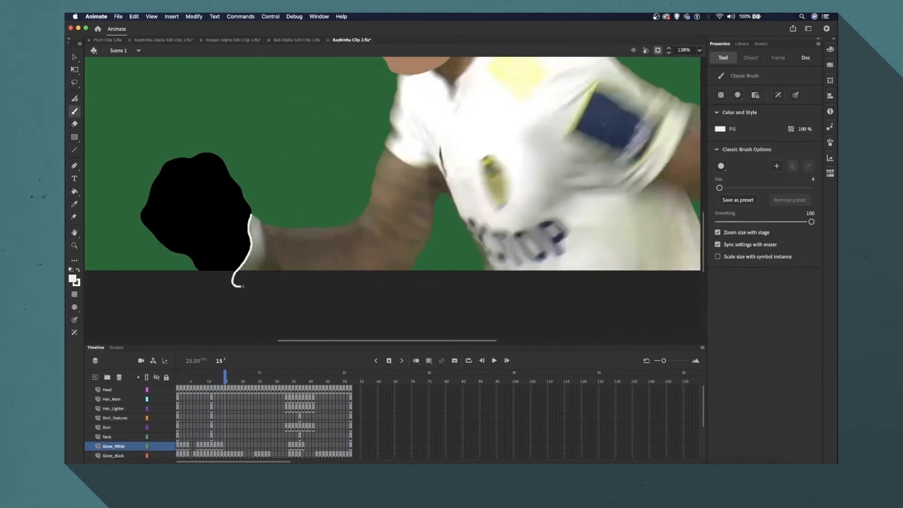
Step: Outline and fill the white cuffs of both gloves on the Glove_White layer from frame 16 to frame 19
key(period)
drag(157, 183, 201, 160)
drag(654, 278, 699, 261)
key(period)
mouse_move(650, 200)
mouse_down()
mouse_move(690, 218)
mouse_move(678, 254)
mouse_up()
key(period)
drag(202, 137, 259, 141)
key(k)
drag(651, 184, 640, 217)
key(period)
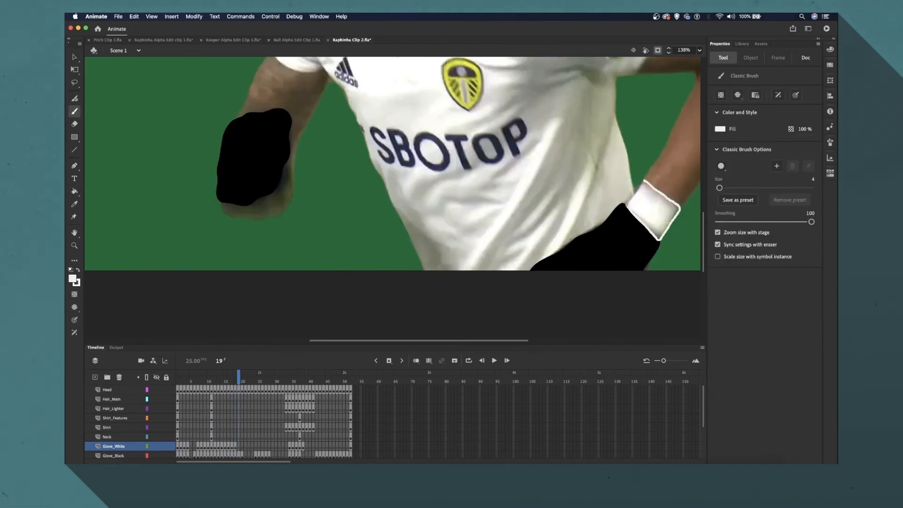
Step: Continue through the clip past frame 28, outlining and filling the white cuffs on the Glove_White layer
key(period)
key(period)
key(period)
key(period)
key(period)
key(period)
key(period)
key(period)
key(period)
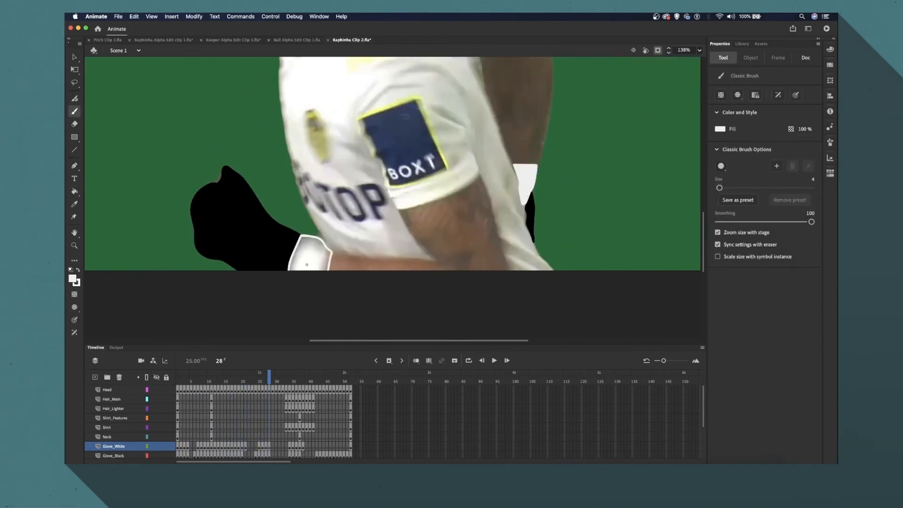
key(period)
key(period)
key(period)
key(period)
key(period)
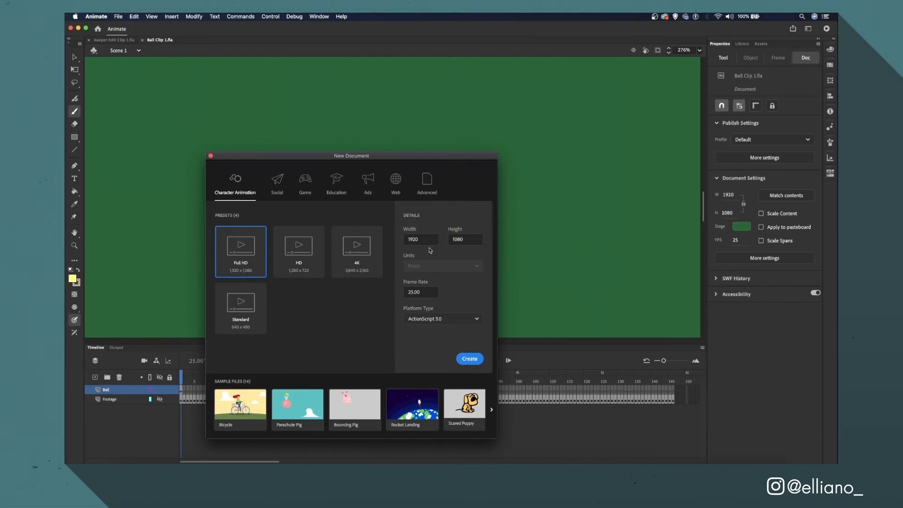
Step: Create a Full HD 1920 x 1080 document at 25 fps, set its stage colour to #006633 and fit the stage in view
click(474, 362)
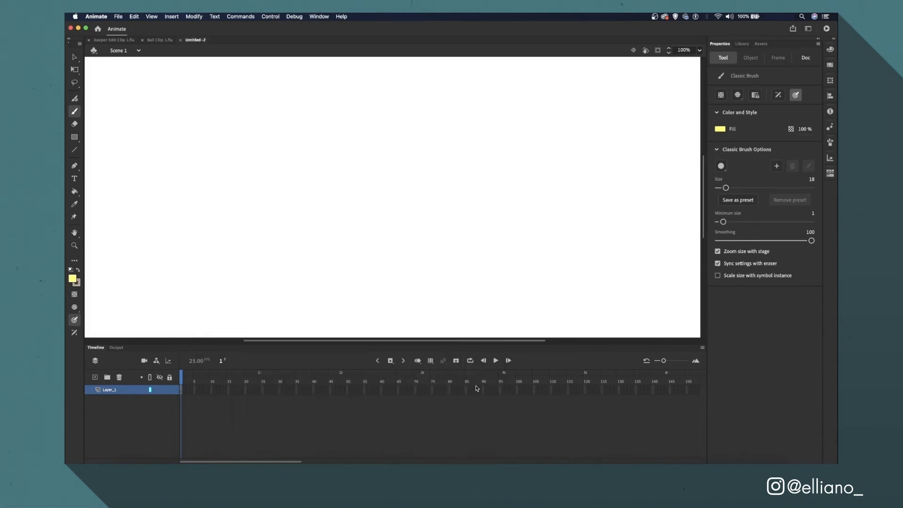
click(477, 419)
click(741, 227)
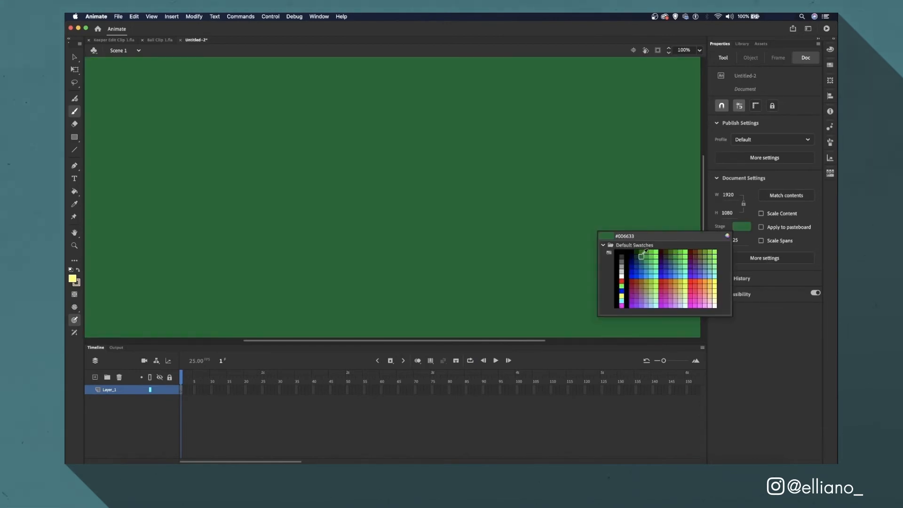
click(642, 255)
click(701, 50)
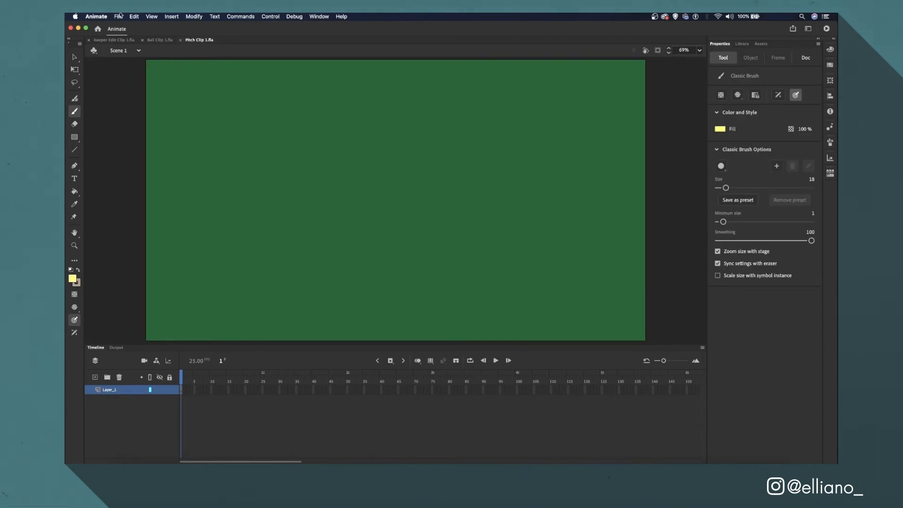
Step: Import Clip 1 v2.mp4 from the Raw Clips folder as H.264 video embedded in the timeline
click(116, 16)
mouse_move(169, 117)
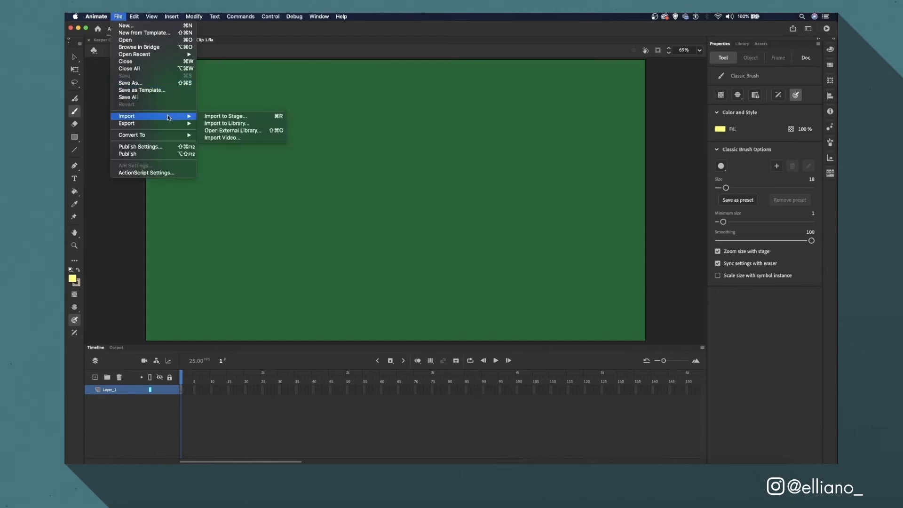
click(235, 137)
click(299, 188)
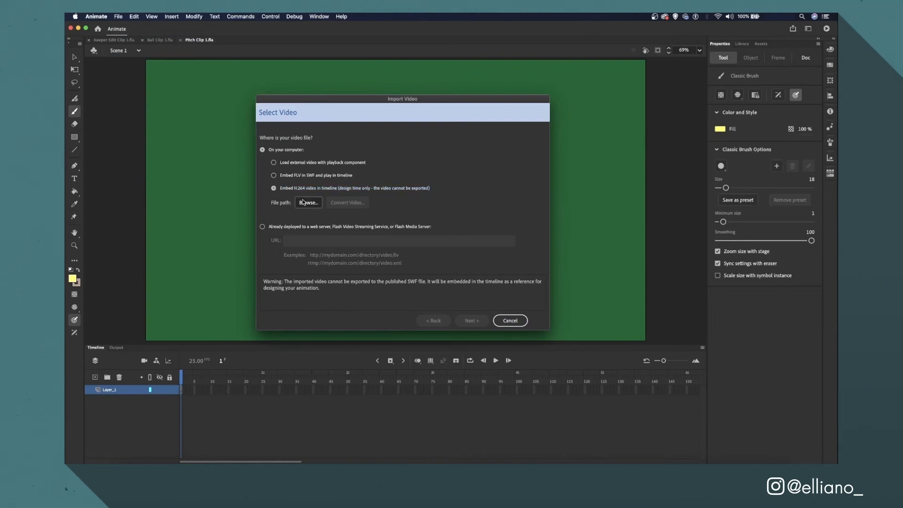
click(303, 202)
click(407, 138)
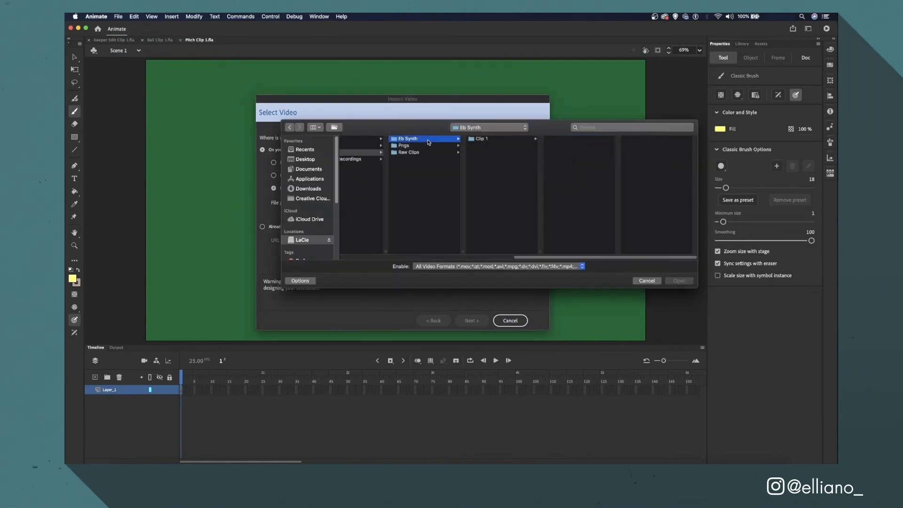
click(408, 152)
click(490, 138)
click(680, 281)
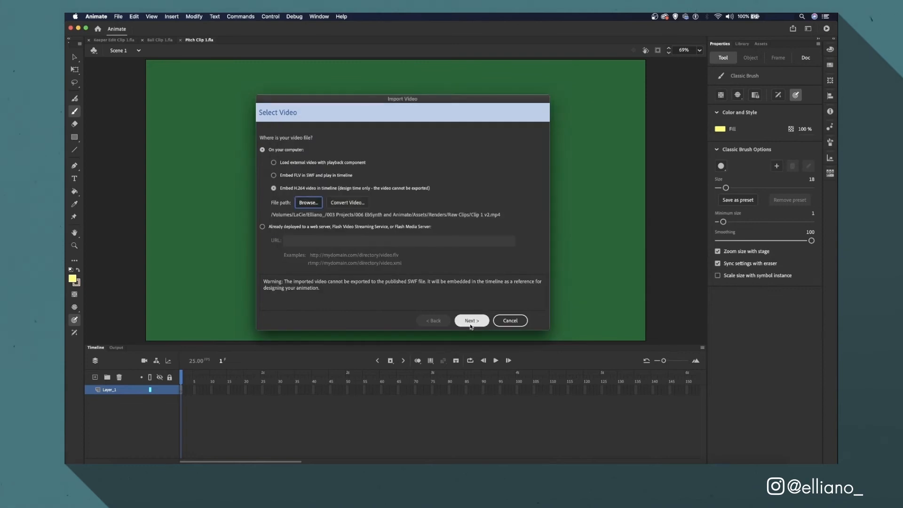
click(472, 322)
click(472, 321)
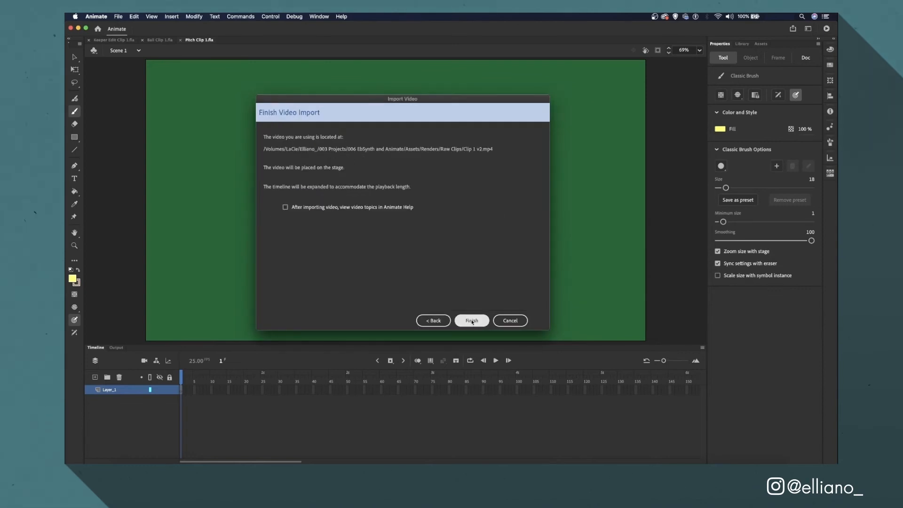
click(471, 321)
Step: Rename the video layer Footage and add a new layer named Pitch_Lines above it
double_click(111, 389)
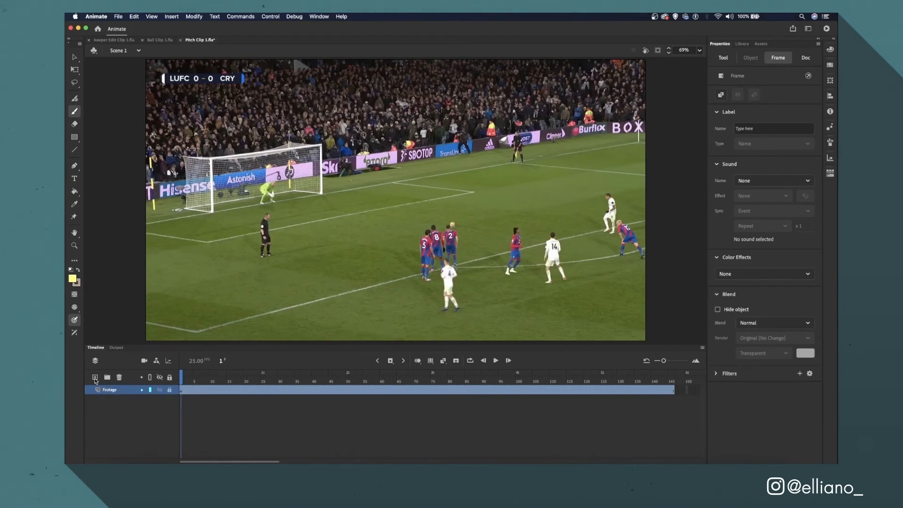
click(95, 377)
double_click(113, 389)
text(Pl)
text(tch_Lines)
key(Return)
Step: Convert all frames of the Pitch_Lines layer to blank keyframes and return to frame 1
right_click(280, 392)
click(309, 332)
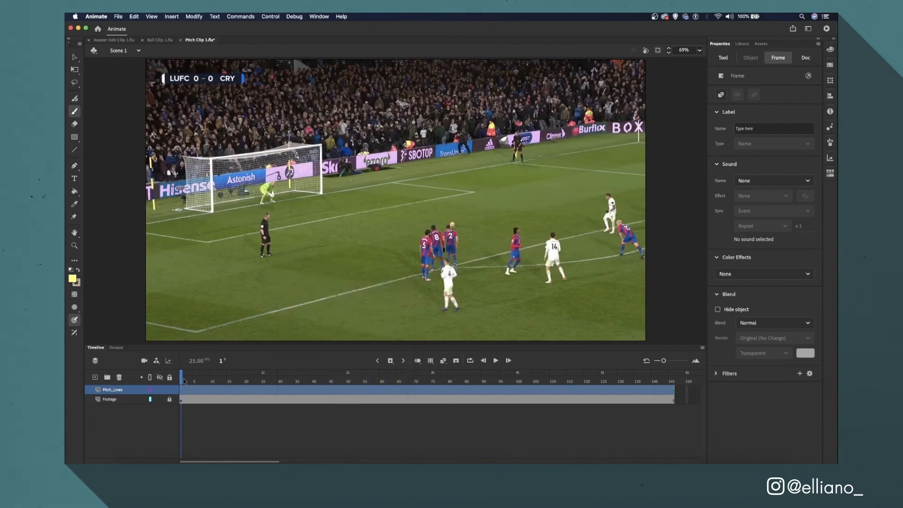
click(180, 378)
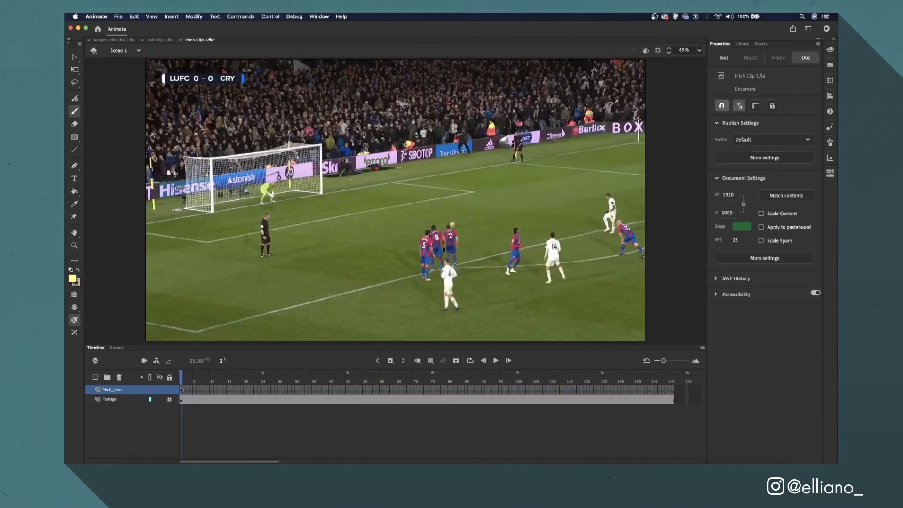
Step: Choose the Pen tool and set its stroke to white with a size of 7
key(p)
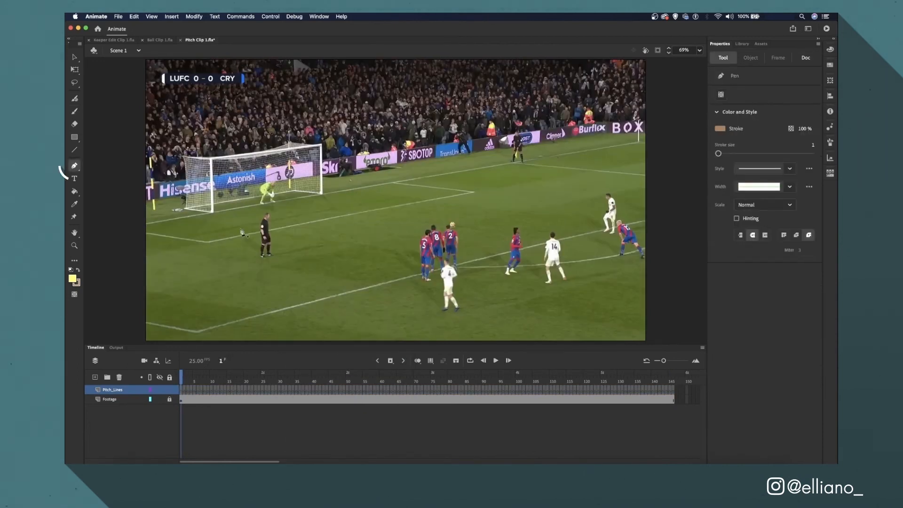
click(723, 134)
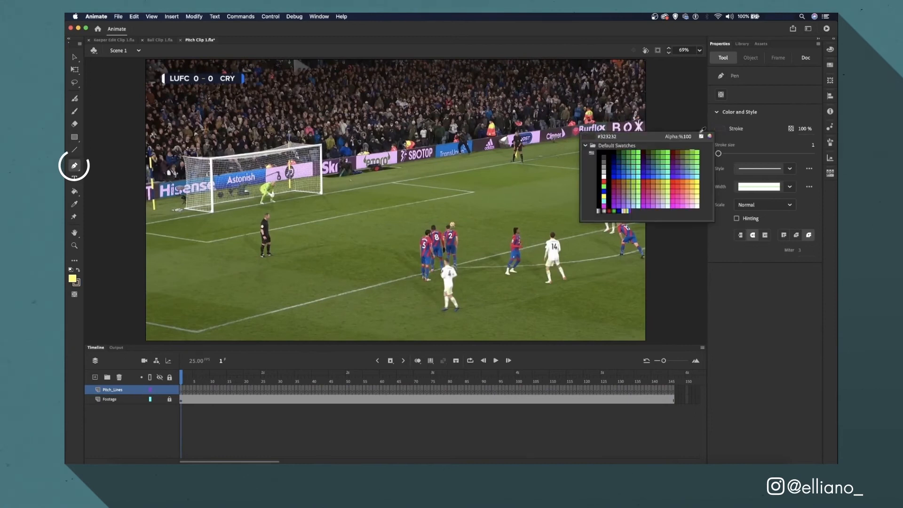
click(607, 174)
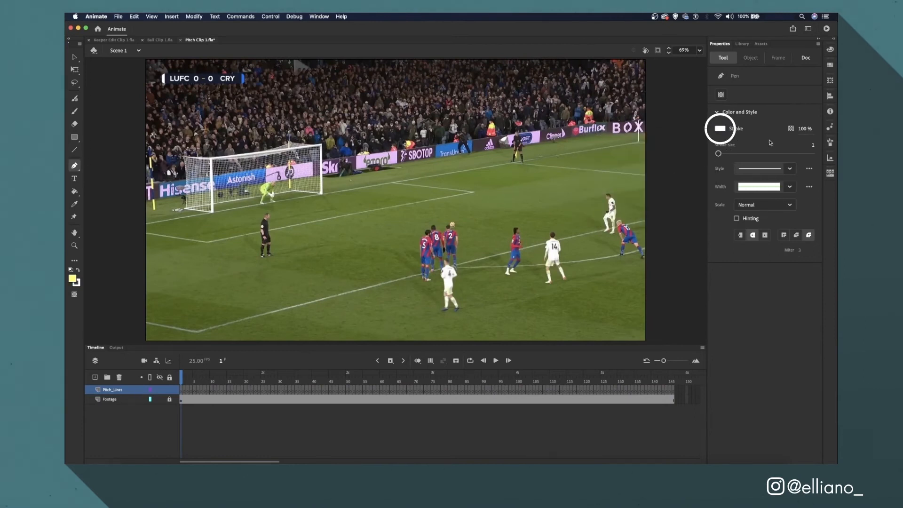
click(812, 145)
text(12)
key(Return)
text(7)
key(Return)
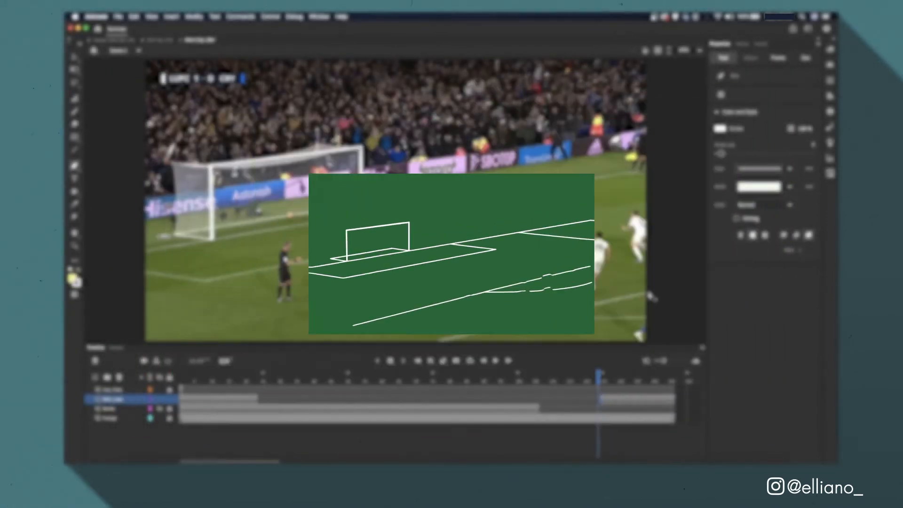
Step: Trace the pitch markings with the Pen tool on the Pitch_Lines layer, working backwards frame by frame
click(617, 273)
key(comma)
click(315, 325)
key(comma)
click(617, 246)
key(comma)
click(259, 325)
key(comma)
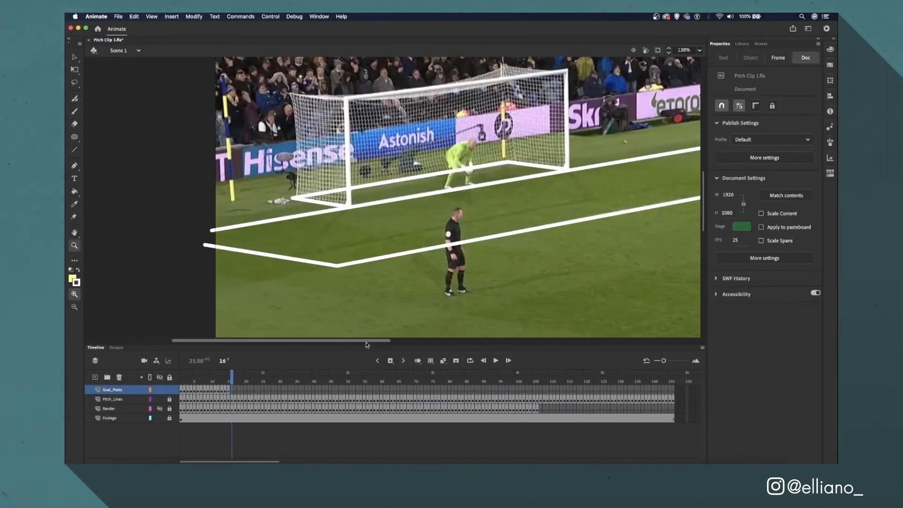
Step: Trace the goal frame's right post with the Pen tool on the Goal_Posts layer, working forward frame by frame from frame 16
key(period)
click(567, 176)
click(566, 173)
key(period)
key(period)
key(period)
key(period)
click(566, 174)
key(period)
key(period)
key(period)
key(period)
key(period)
click(567, 174)
key(period)
key(period)
key(period)
key(period)
click(569, 174)
key(period)
key(period)
key(period)
key(period)
click(568, 171)
key(period)
key(period)
key(period)
key(period)
click(572, 171)
key(period)
key(period)
key(period)
key(period)
click(576, 171)
key(period)
key(period)
key(period)
click(581, 172)
key(period)
key(period)
key(period)
key(period)
key(period)
click(583, 174)
key(period)
key(period)
key(period)
click(590, 175)
key(period)
key(period)
key(period)
key(period)
key(period)
click(600, 174)
key(period)
key(period)
key(period)
key(period)
key(period)
key(period)
key(period)
key(period)
Step: Step back and forward through the frames to check the traced goal posts against the footage
key(comma)
key(comma)
key(comma)
key(comma)
key(comma)
key(comma)
key(comma)
key(comma)
key(comma)
key(comma)
key(comma)
key(comma)
key(comma)
key(comma)
key(comma)
key(comma)
key(period)
key(period)
key(period)
key(period)
key(period)
key(period)
key(period)
key(period)
key(period)
key(period)
key(period)
key(period)
key(period)
key(period)
key(period)
key(period)
key(period)
key(period)
key(period)
key(period)
Step: Continue tracing the goal on the Goal_Posts layer at the base of the left post, advancing frame by frame to frame 99
click(355, 222)
key(period)
key(period)
key(period)
key(period)
click(351, 226)
key(period)
key(period)
key(period)
click(348, 231)
key(period)
key(period)
key(period)
key(period)
key(period)
click(348, 239)
key(period)
key(period)
key(period)
key(period)
key(period)
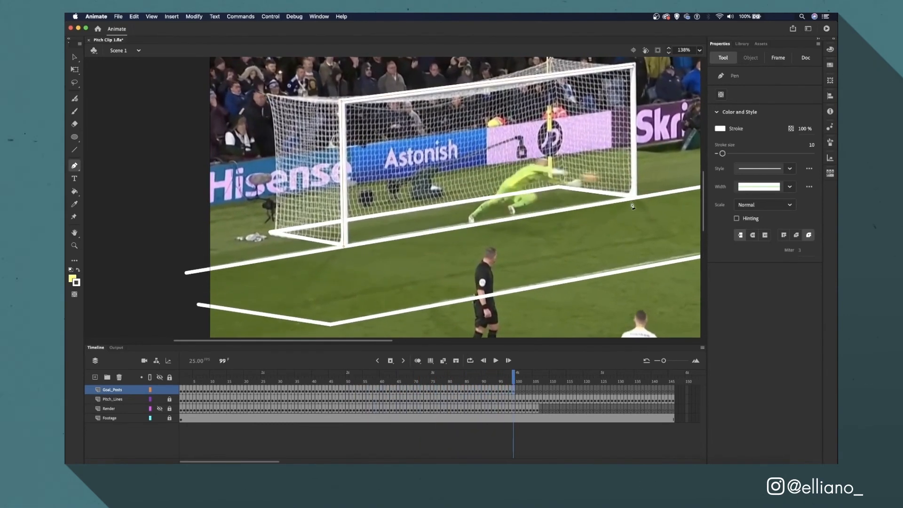
Step: Trace the rest of the goal frame's left post on the Goal_Posts layer, advancing frame by frame from frame 99
key(period)
key(period)
key(period)
key(period)
key(period)
key(period)
key(period)
key(period)
key(period)
key(period)
key(period)
key(period)
key(period)
key(period)
key(period)
key(period)
click(344, 256)
click(339, 110)
key(period)
key(period)
key(period)
key(period)
key(period)
click(343, 259)
key(period)
key(period)
key(period)
key(period)
click(343, 260)
key(period)
key(period)
key(period)
key(period)
click(341, 261)
key(period)
key(period)
key(period)
key(period)
click(341, 261)
key(period)
key(period)
key(period)
key(period)
key(period)
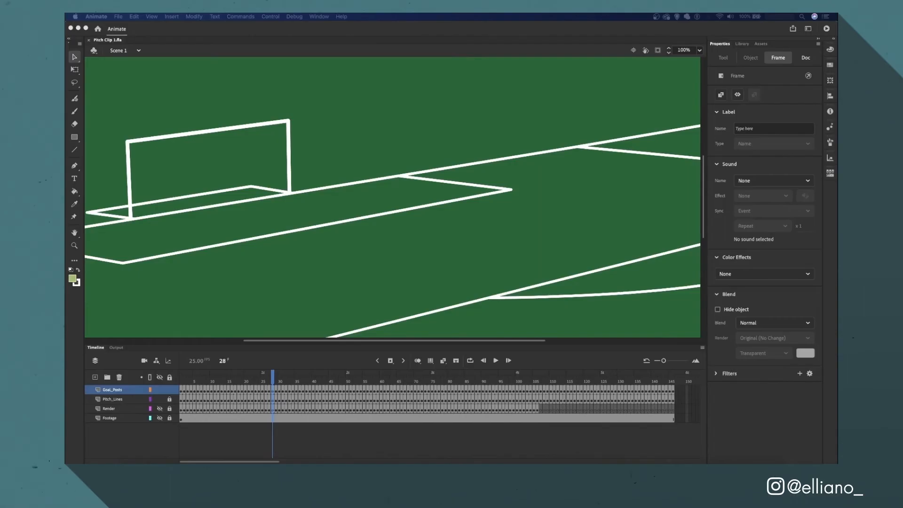
Step: Delete the Render layer, leaving the pitch lines, goal posts and footage layers
click(118, 411)
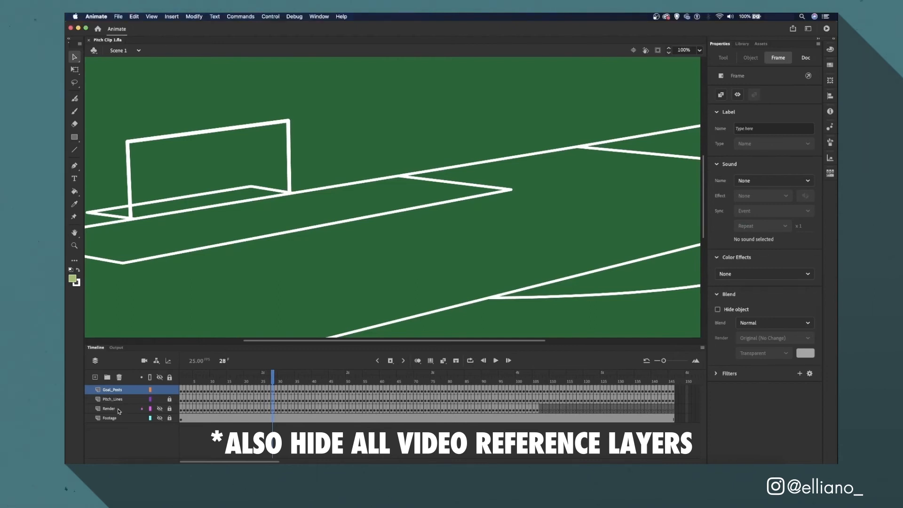
click(113, 409)
click(119, 377)
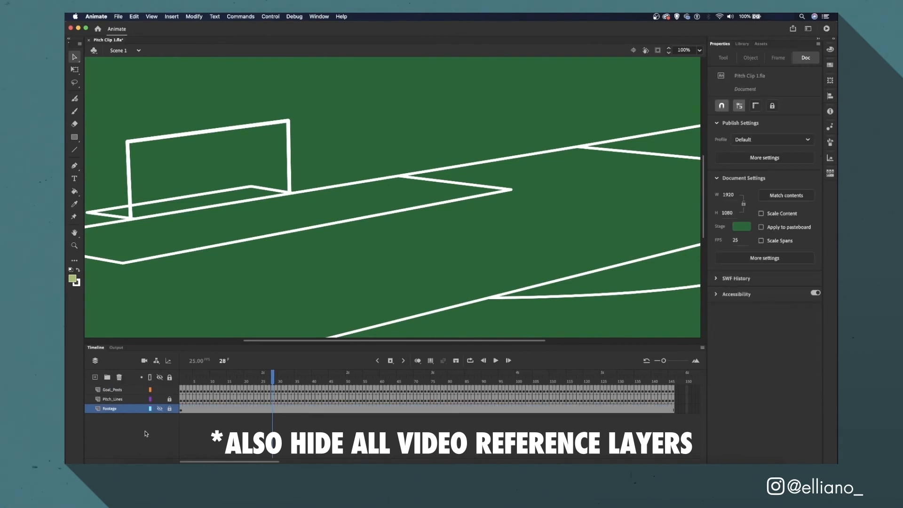
Step: Export the entire movie as a 1920 x 1080 QuickTime video ignoring the stage colour, and choose its output location
click(118, 17)
mouse_move(155, 124)
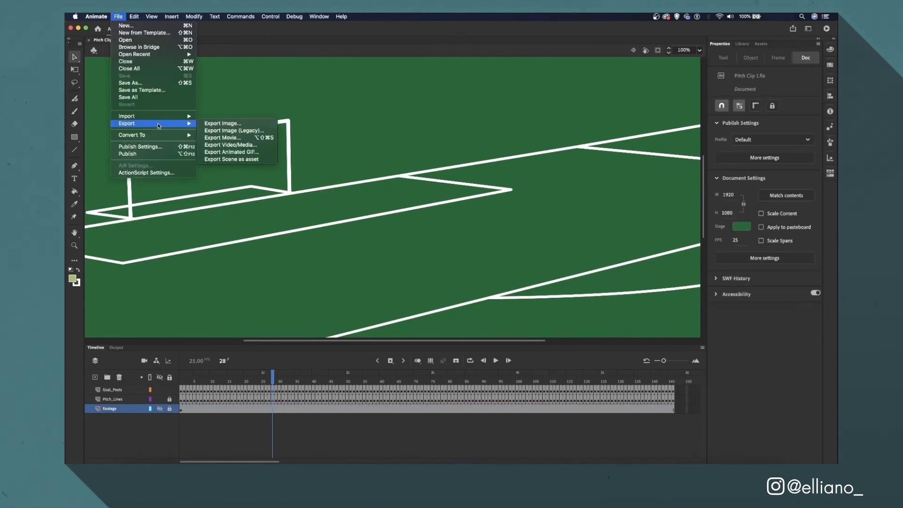
click(241, 145)
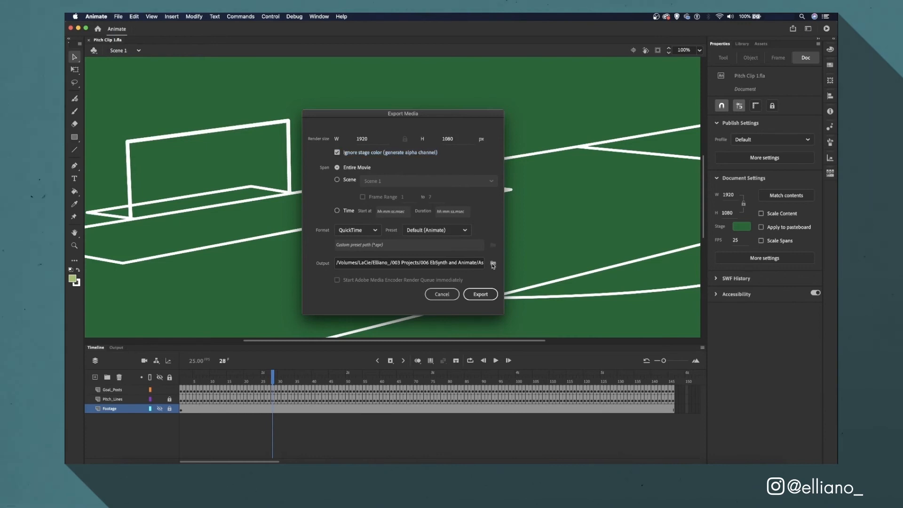
click(489, 262)
click(682, 303)
click(479, 293)
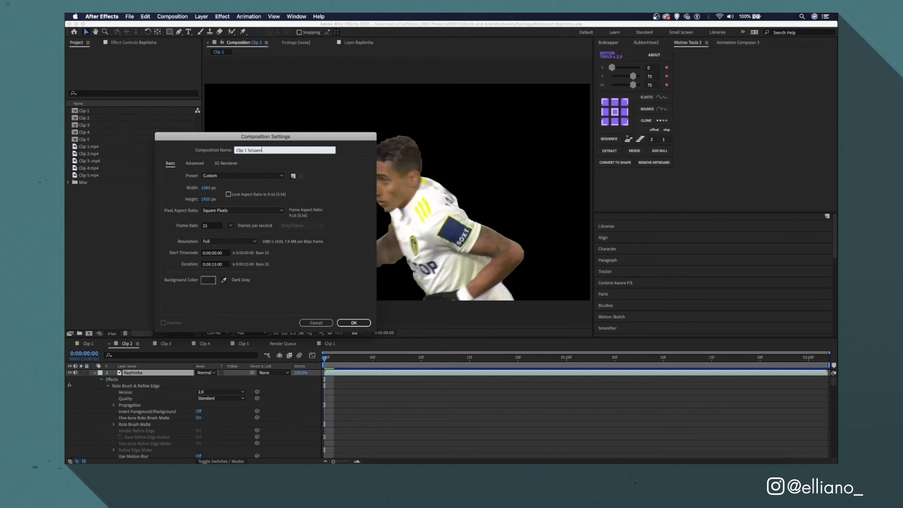
Step: Switch to After Effects and create a composition named Clip 1 Sequence, 1920 x 1080 px at 25 fps
click(206, 188)
text(1920)
key(Tab)
text(1080)
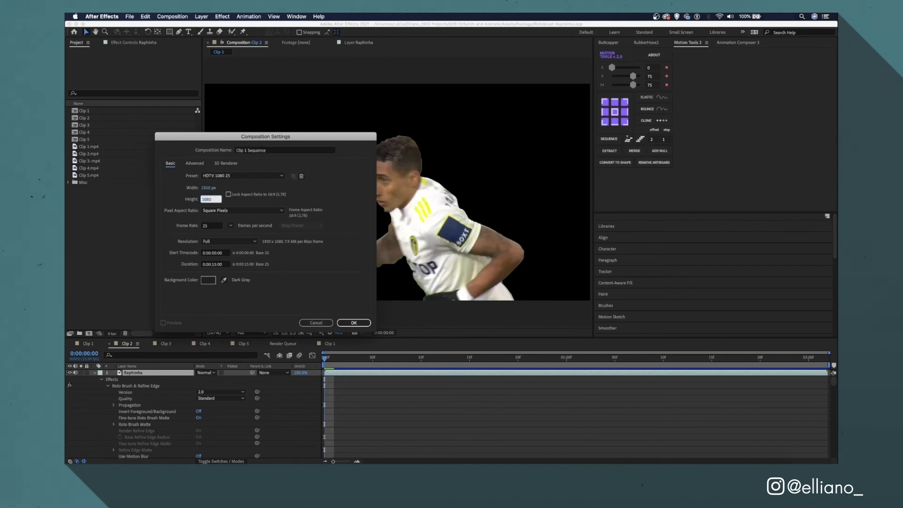
key(Return)
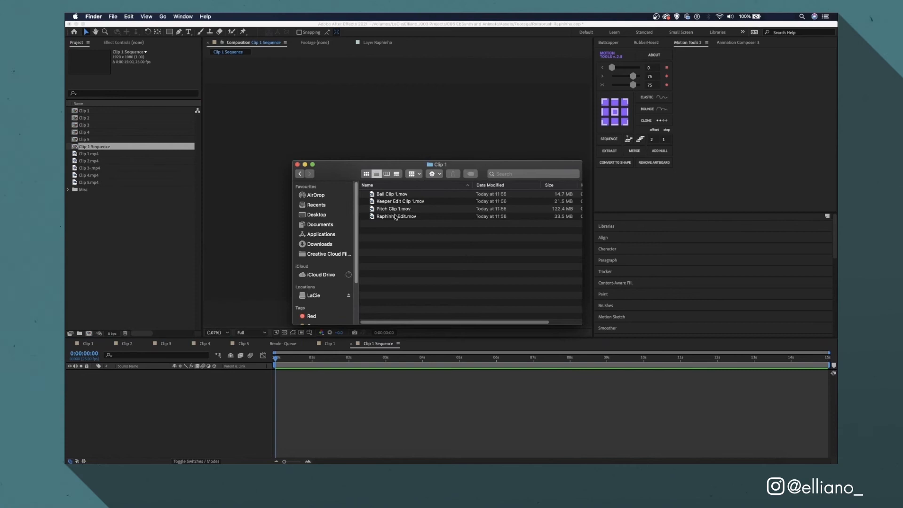
Step: Add Pitch Clip 1.mov, Keeper Edit Clip 1.mov, Ball Clip 1.mov and Raphinha Edit.mov as layers stacked in that order, pitch lowest
drag(393, 209, 362, 373)
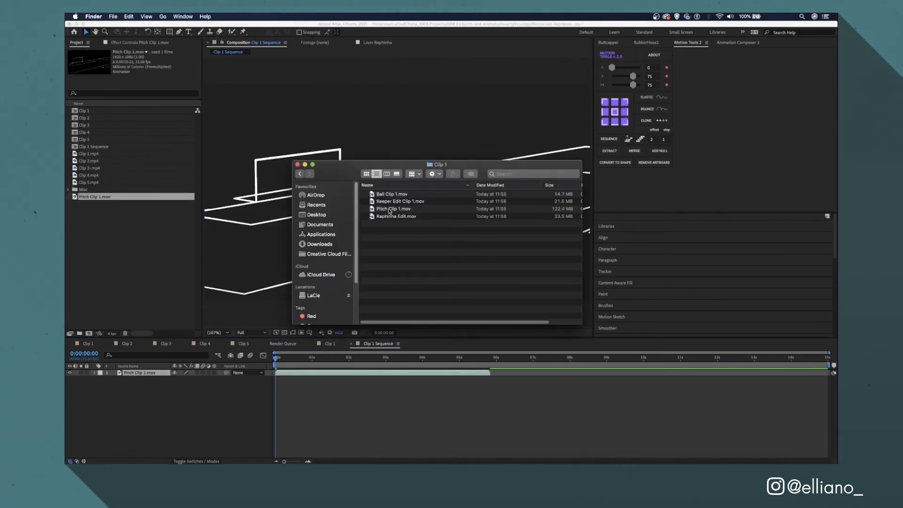
drag(392, 199, 362, 374)
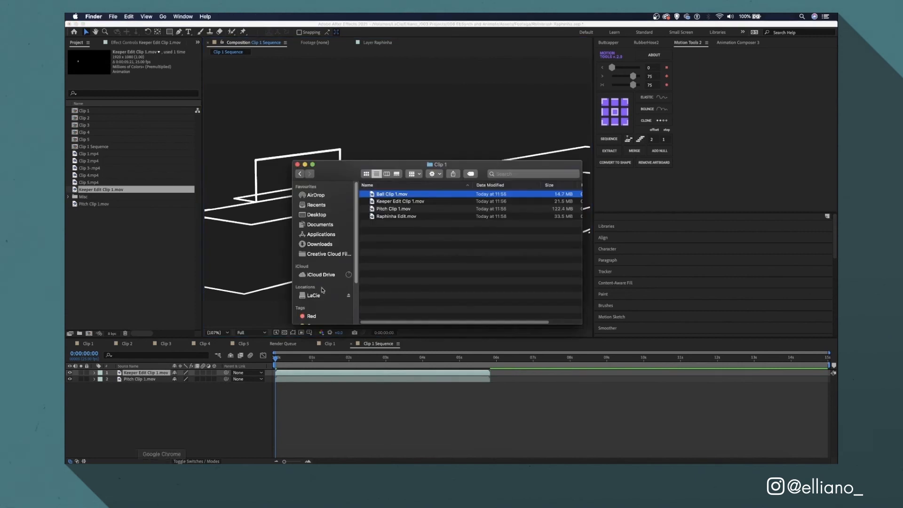
click(390, 202)
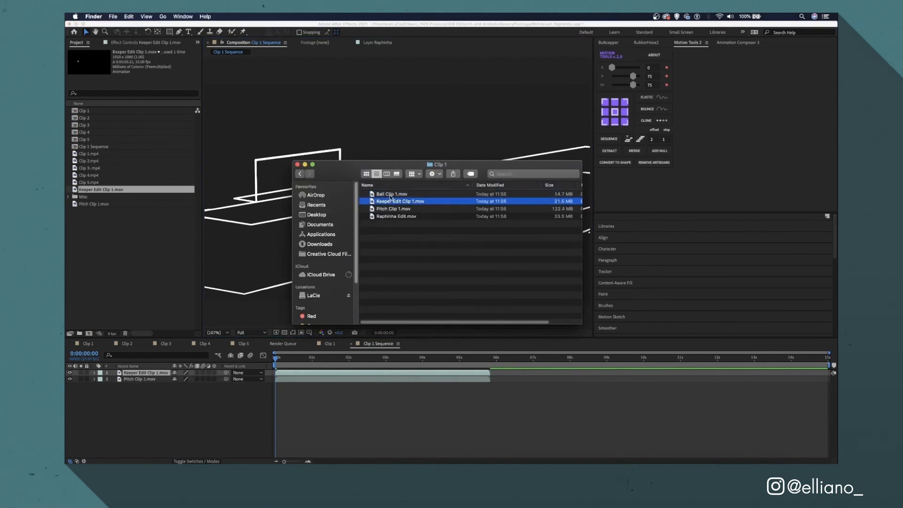
drag(390, 194, 353, 411)
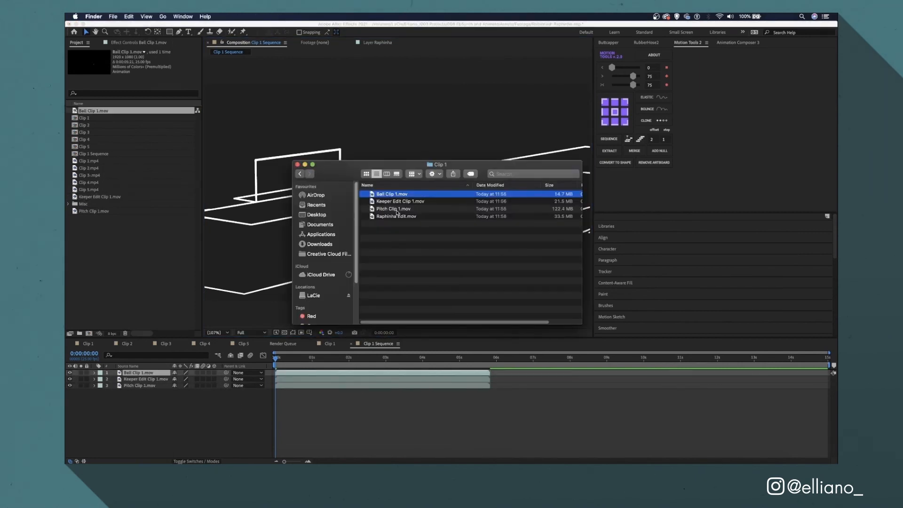
drag(395, 216, 389, 416)
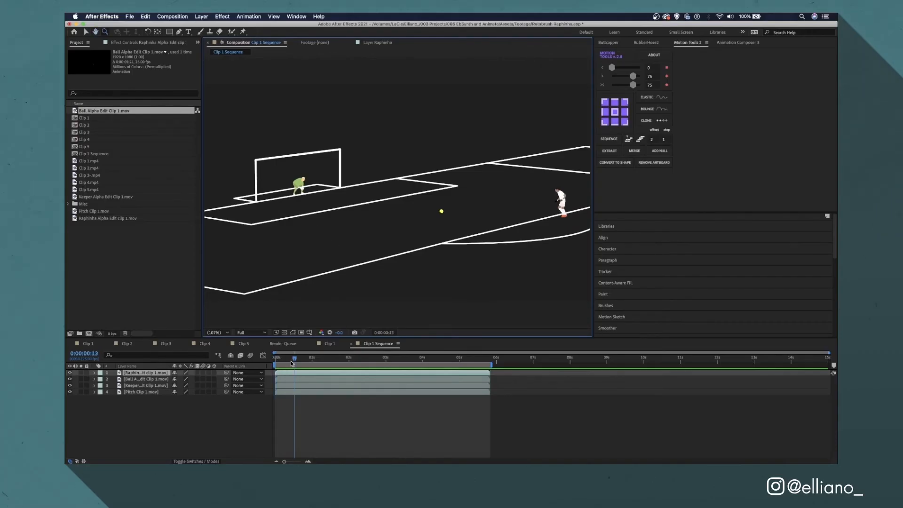
Step: Create a shape layer named Net with a white fill, placed below the Pitch Clip 1.mov layer
drag(293, 359, 252, 361)
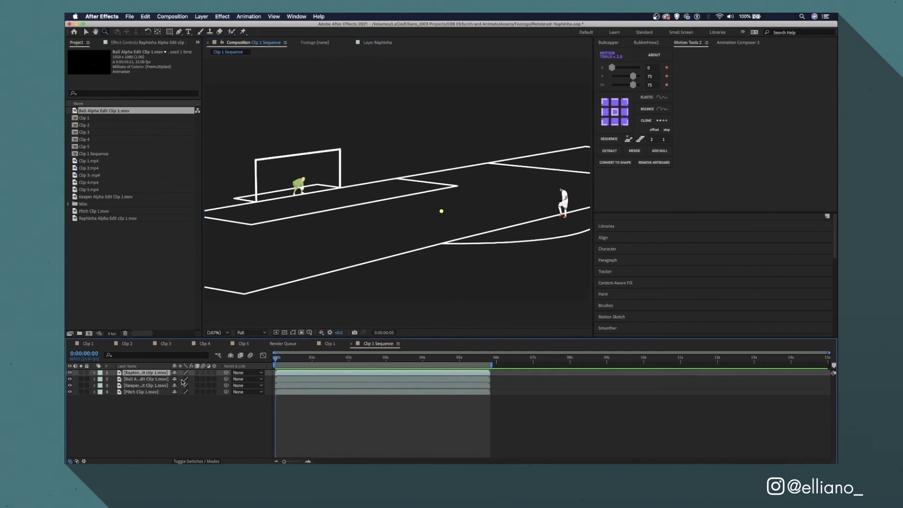
click(159, 411)
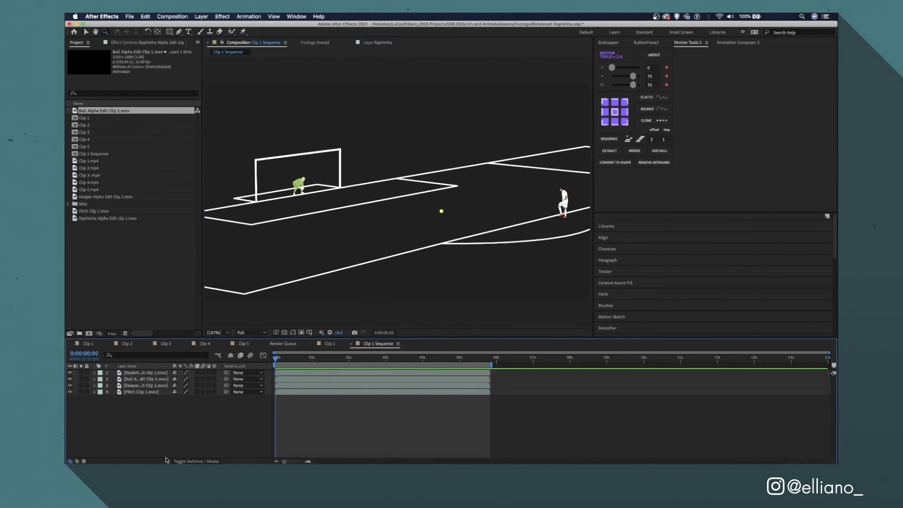
click(201, 17)
click(308, 63)
click(300, 32)
click(573, 241)
click(739, 241)
drag(138, 373, 137, 401)
key(Return)
text(Net)
key(Return)
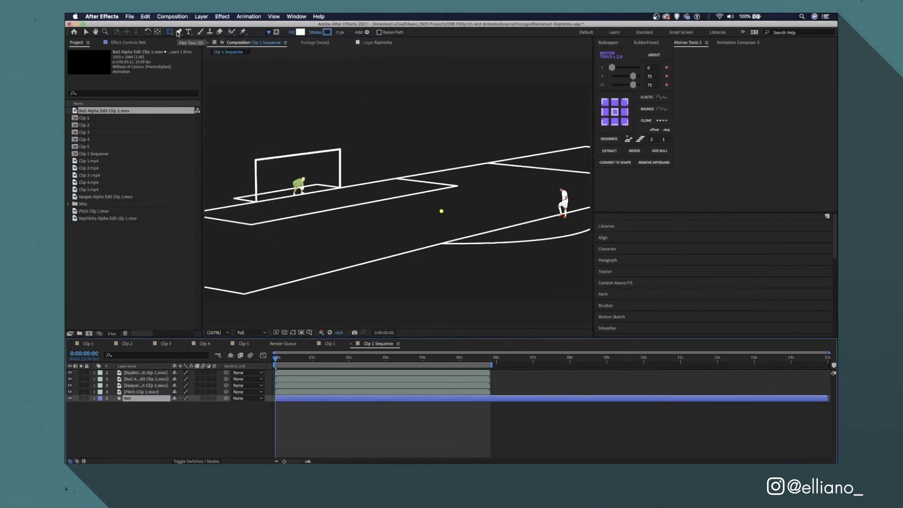
Step: Draw the net's closed outline on the Net layer at the first frame with the Pen tool, following the goal's posts and base
key(p)
key(z)
click(258, 203)
key(g)
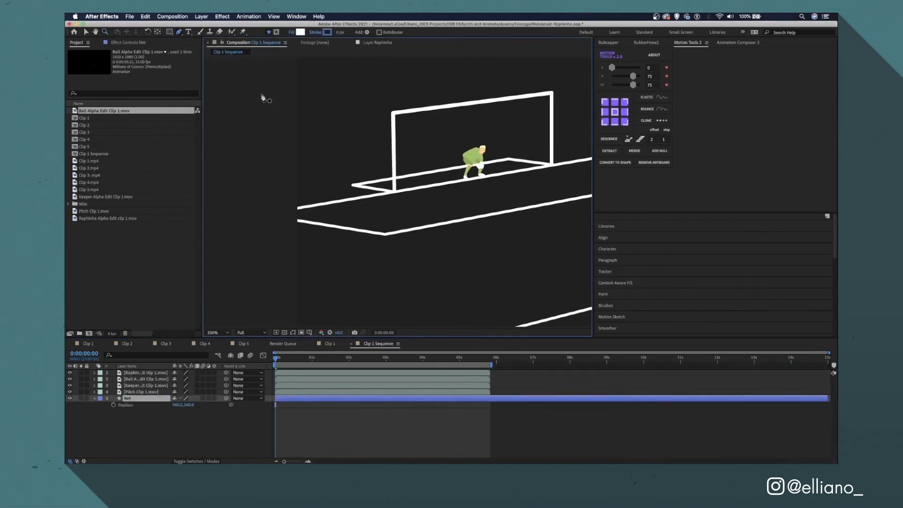
click(394, 193)
click(352, 184)
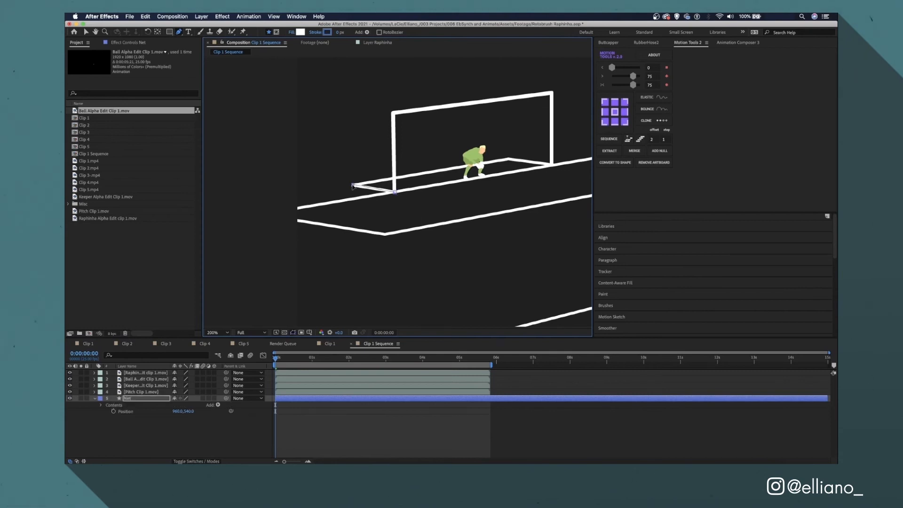
click(354, 103)
click(513, 87)
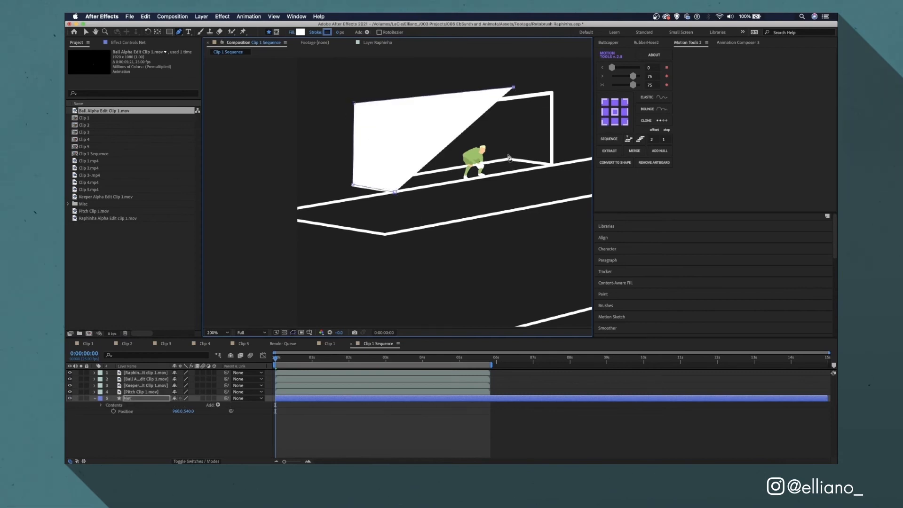
click(552, 93)
click(553, 165)
click(508, 158)
click(395, 179)
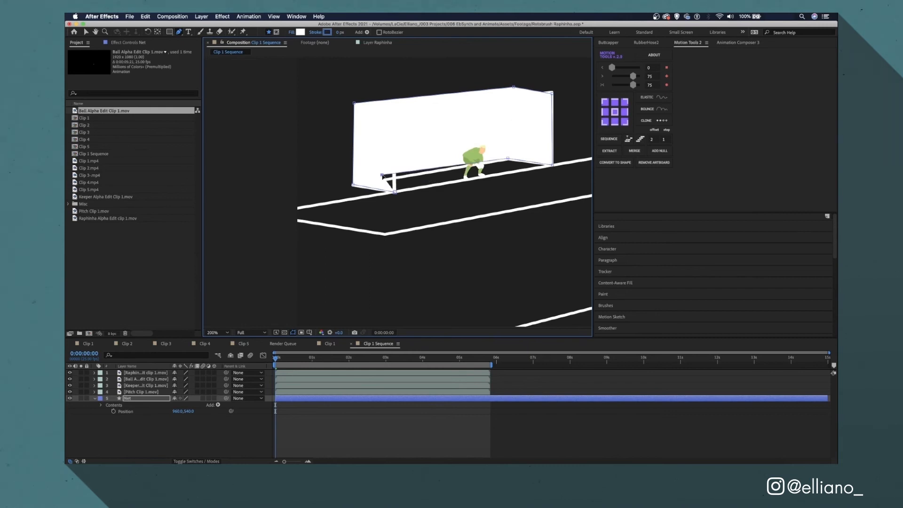
click(395, 191)
Step: Set the Net layer's opacity to 20%
click(143, 399)
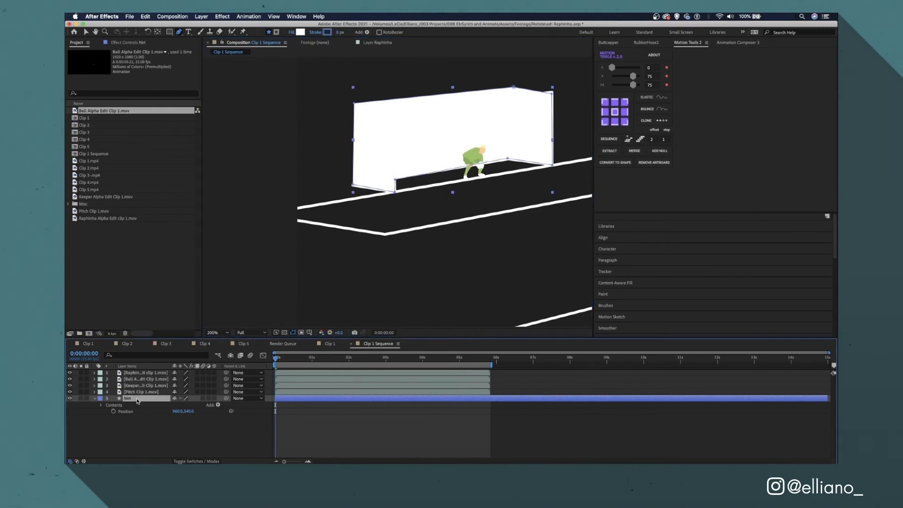
key(t)
click(178, 407)
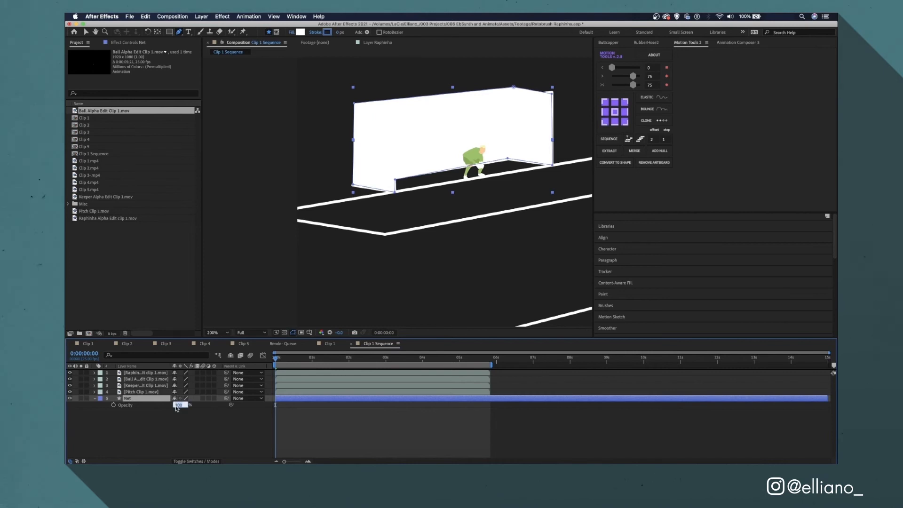
key(Return)
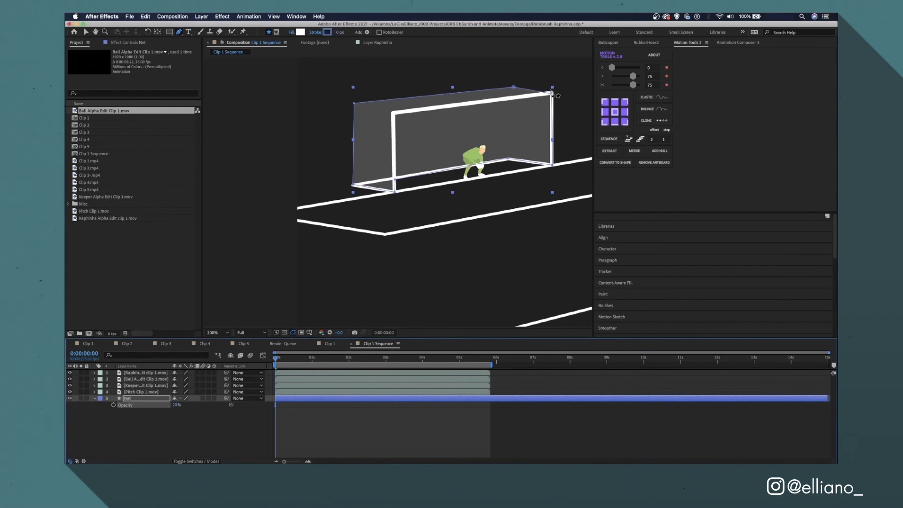
Step: Turn on keyframing for the Path property of the Net layer's Shape 1 at the first frame
click(94, 399)
click(101, 406)
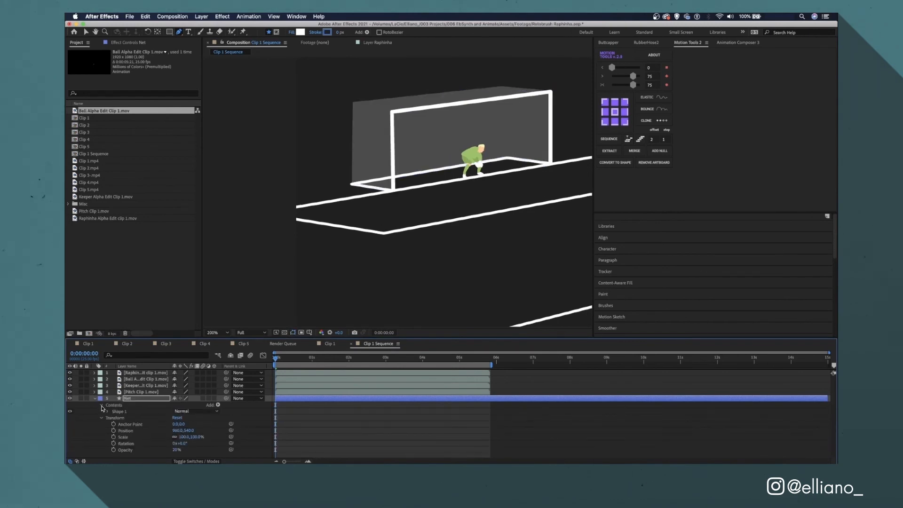
click(108, 412)
click(114, 418)
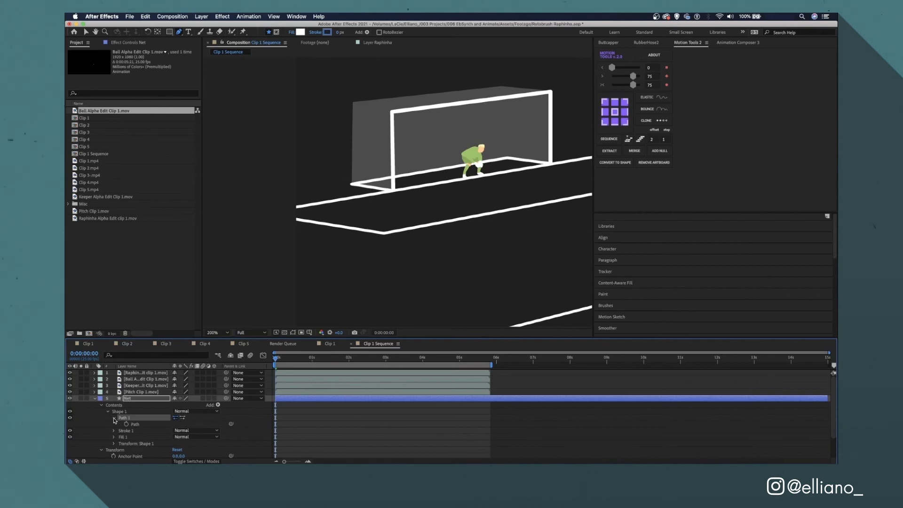
click(126, 425)
Step: Try to reshape the net's path at 0:00:02:09 by moving its points away from the goal
click(362, 359)
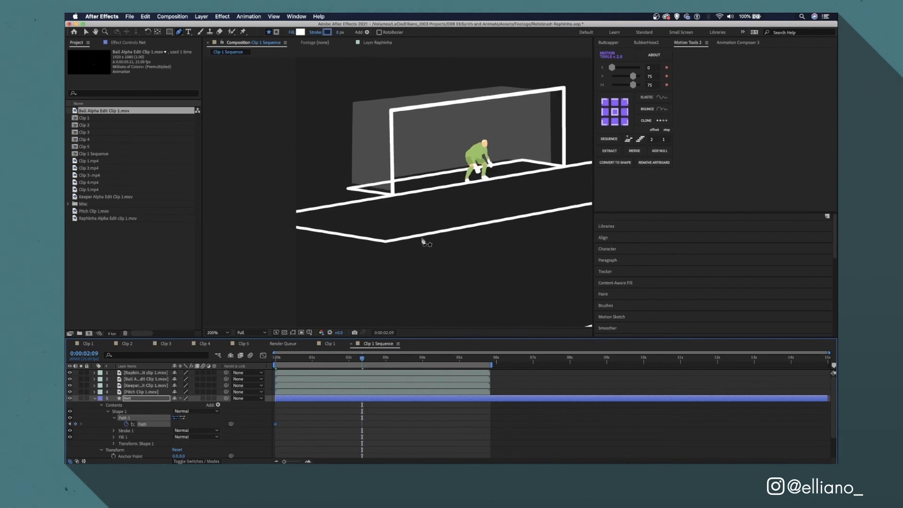
key(v)
drag(375, 172, 311, 233)
drag(445, 142, 317, 18)
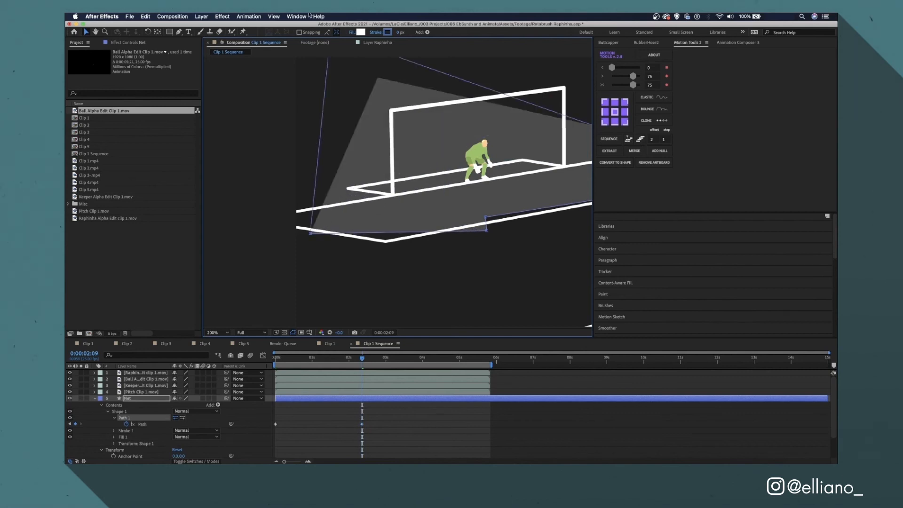
click(366, 422)
drag(362, 357, 293, 347)
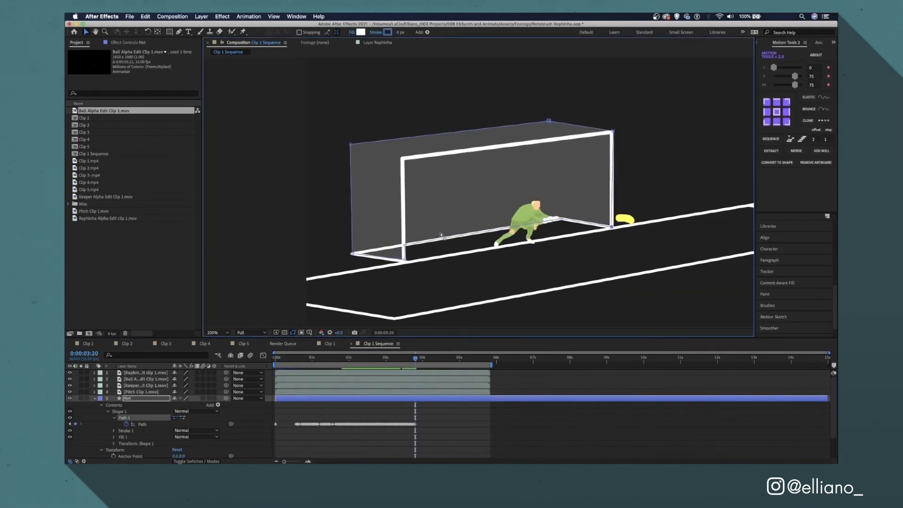
Step: Continue keyframing the net's path frame by frame from 0:00:03:20, adjusting its points to match the goal
key(super+Right)
key(super+Right)
key(super+Right)
key(super+Right)
key(super+Right)
key(super+Right)
key(super+Right)
key(super+Right)
key(super+Right)
key(super+Right)
key(super+Right)
drag(346, 155, 345, 158)
Step: Create a dark green 1920 x 1080 px solid layer named BG Colour
click(201, 17)
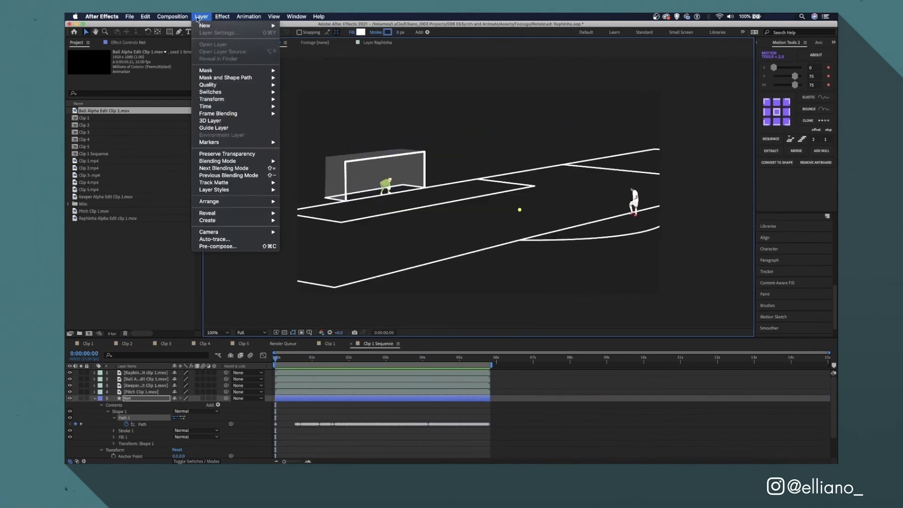
click(320, 245)
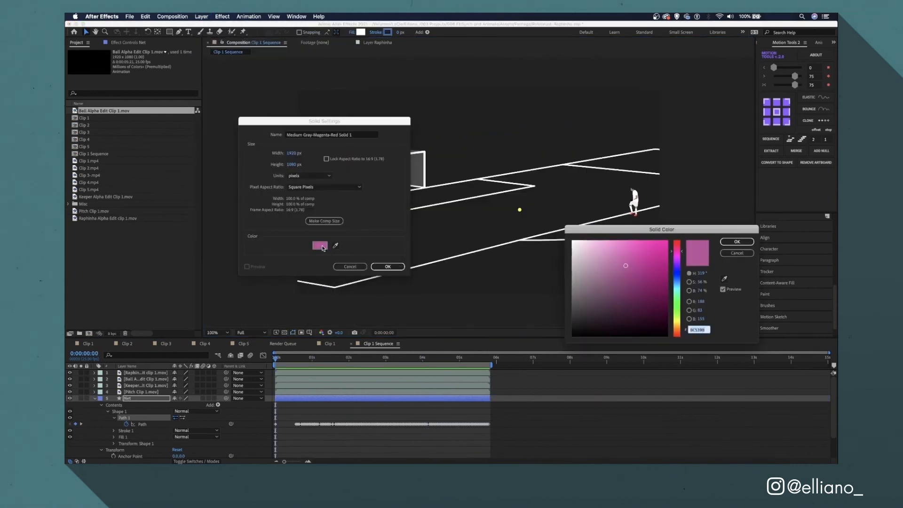
click(677, 295)
click(639, 300)
click(737, 242)
text(BG Colour)
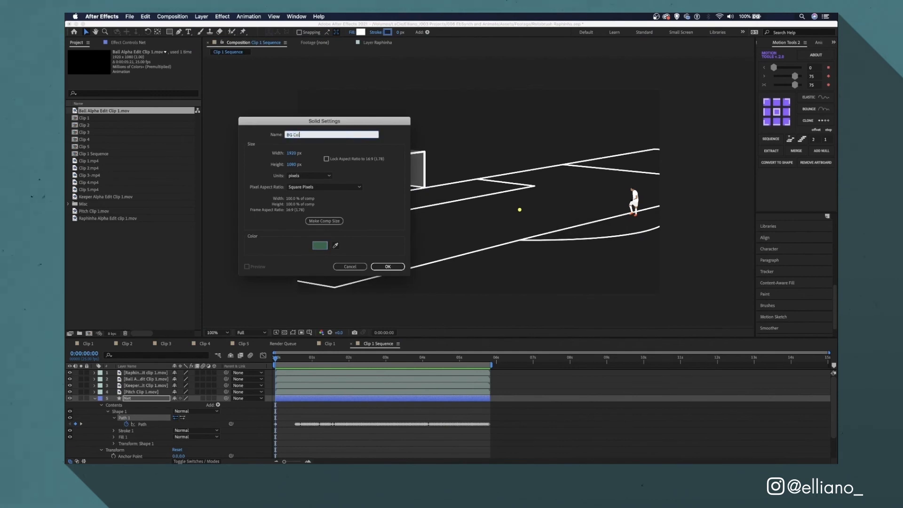
key(Return)
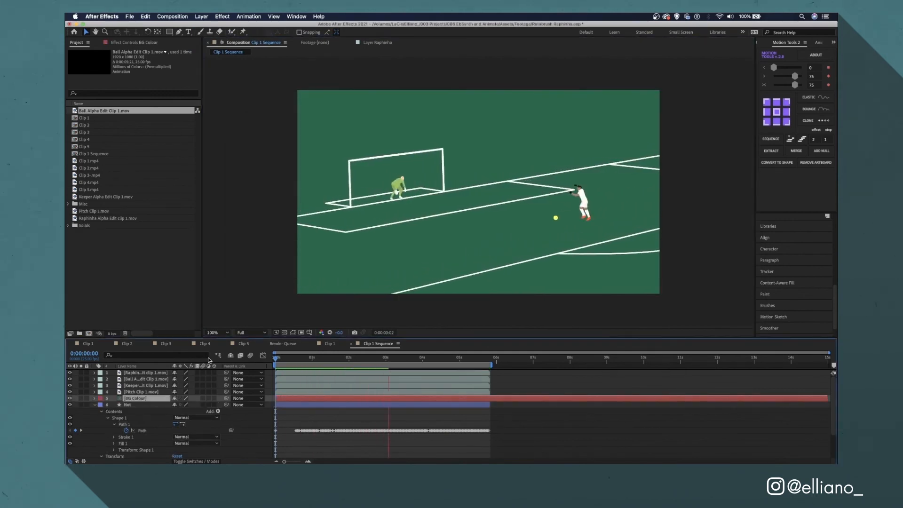
Step: Send the BG Colour layer to the bottom of the stack and trim the composition to the work area
key(super+shift+bracketleft)
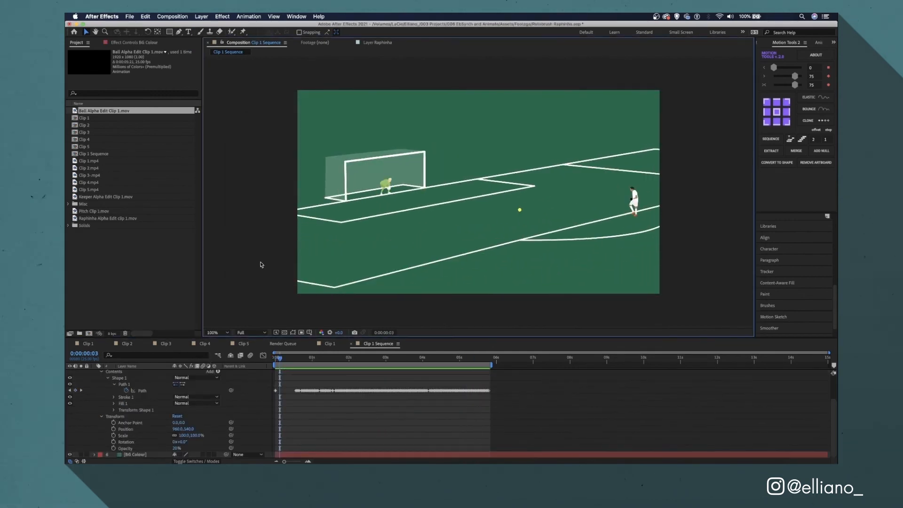
click(172, 16)
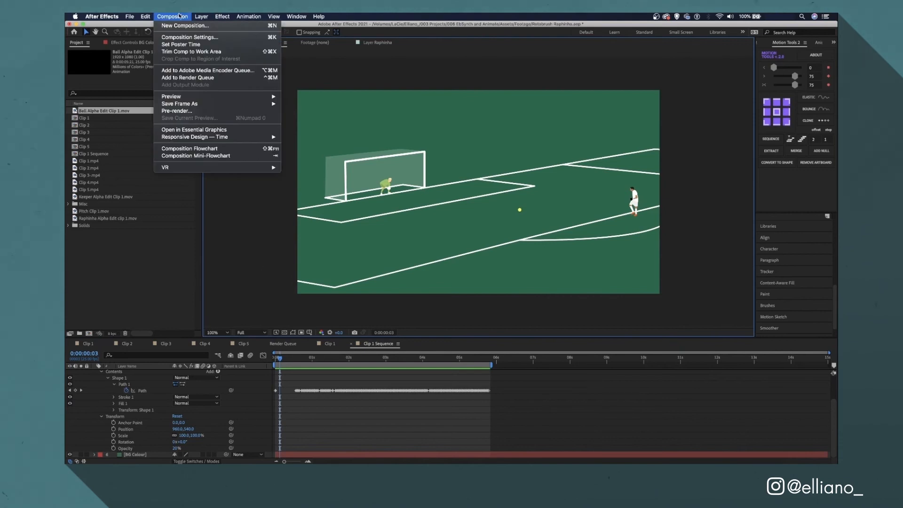
click(213, 52)
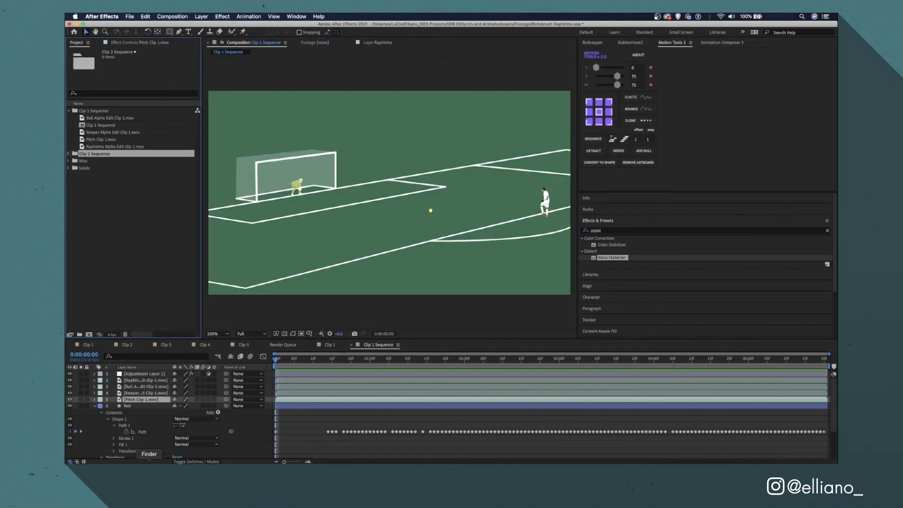
Step: Import the Raphinha Clip 2.mov footage and file it in the Clip 2 Sequence folder
click(149, 463)
drag(230, 181, 88, 332)
click(69, 154)
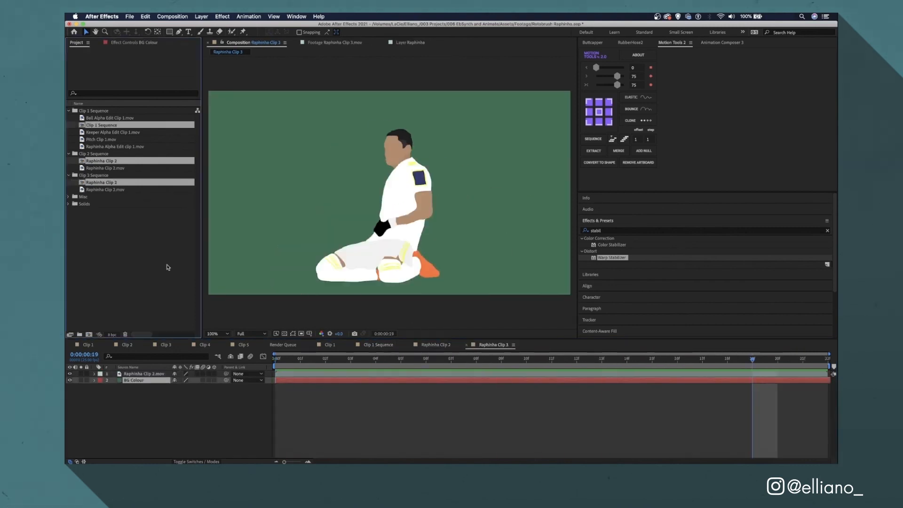
Step: Create a 20-second, 25 fps composition named Full Sequence and lay the three clip compositions end to end in it
key(super+n)
triple_click(365, 117)
text(Full Sequence)
click(342, 192)
click(351, 235)
double_click(338, 230)
text(2000)
key(Return)
click(172, 16)
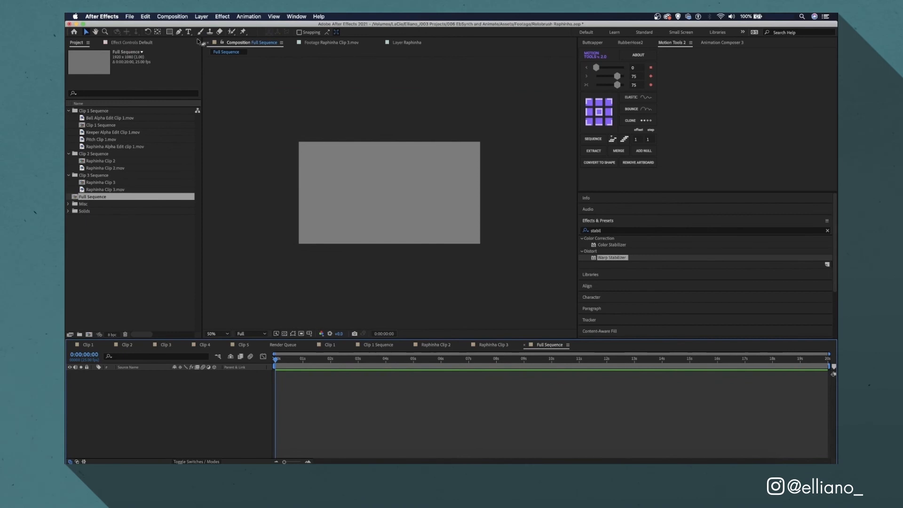
drag(99, 125, 121, 383)
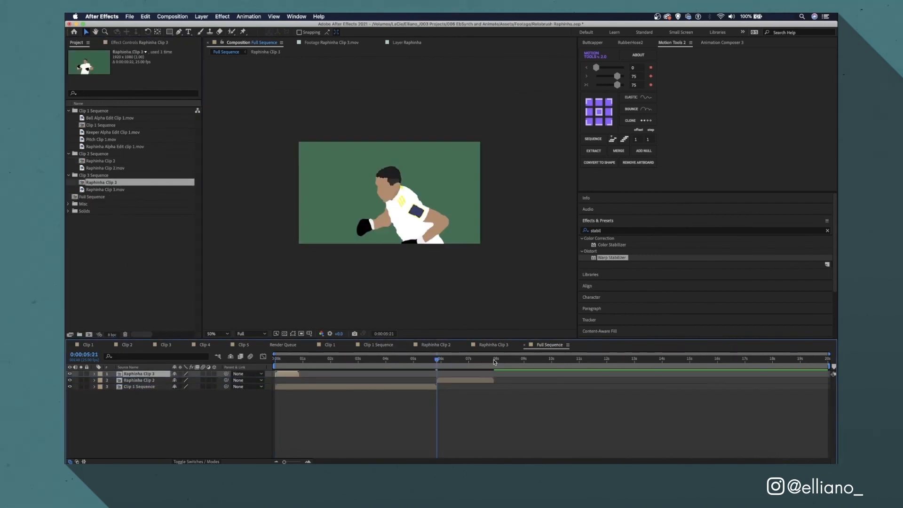
Step: Create a 1080 x 1080 px composition named Full Sequence Social Edit
key(super+n)
text(C)
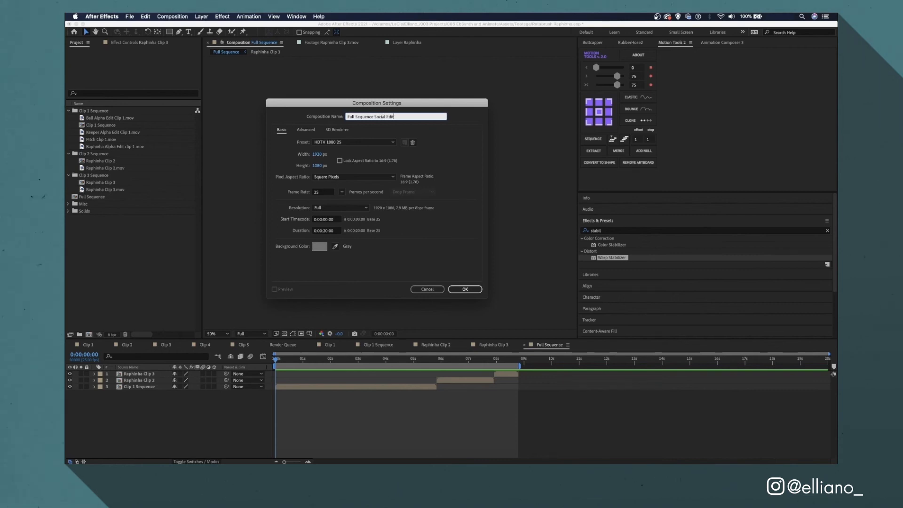
click(317, 154)
text(1080)
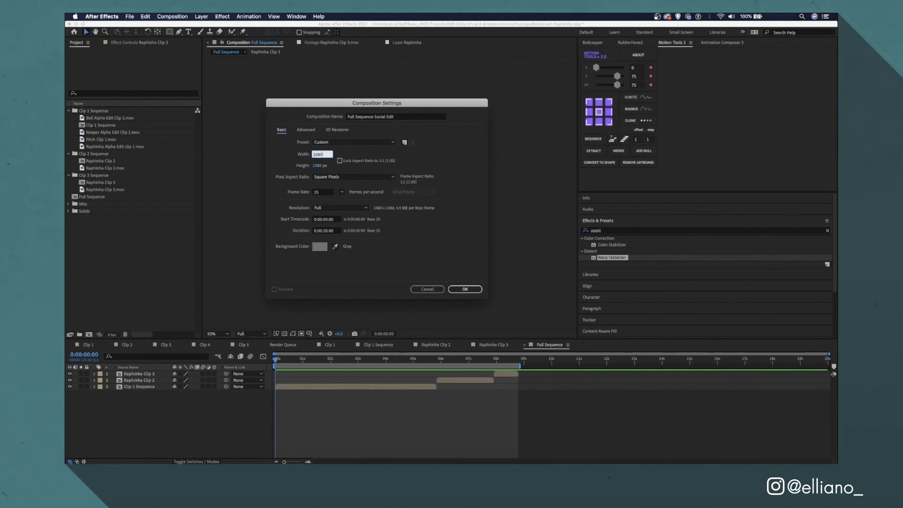
key(Return)
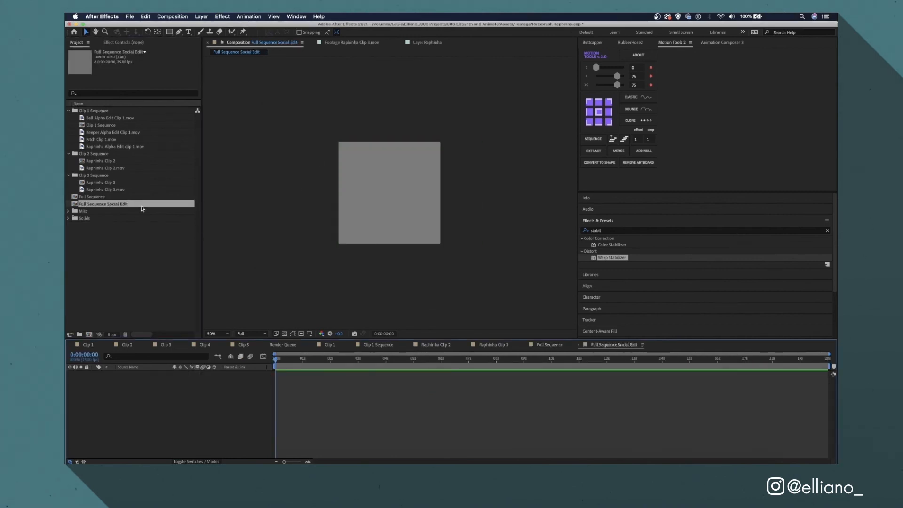
Step: Place Full Sequence in the square composition, shift it horizontally to frame the penalty taker, and set a starting Position keyframe
click(103, 197)
drag(104, 353, 112, 377)
drag(385, 211, 351, 212)
key(p)
click(114, 380)
click(75, 380)
Step: Keyframe the Full Sequence layer's Position through the following shots, centring it horizontally in the composition for the close-ups
drag(276, 359, 437, 361)
key(space)
key(space)
key(shift+Right)
key(space)
key(space)
key(shift+Left)
key(shift+Left)
click(587, 286)
click(599, 262)
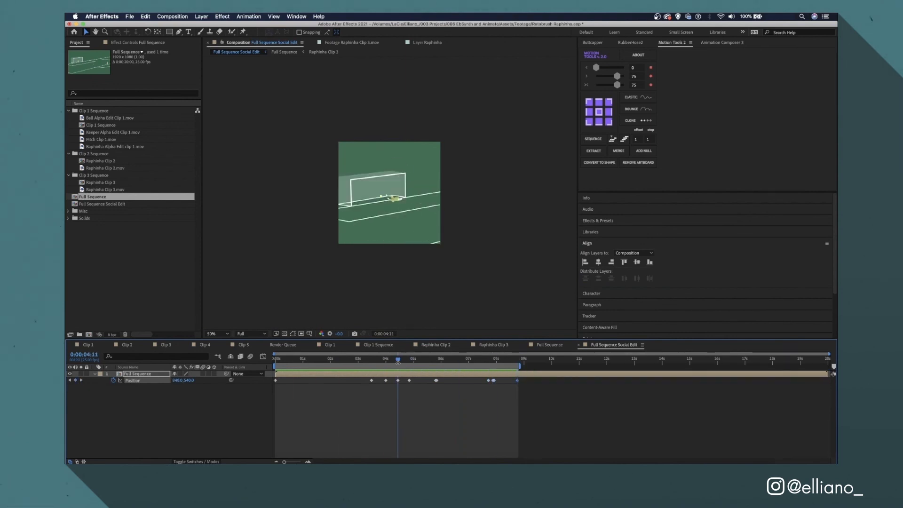
Step: Ease the Position keyframe at 0:00:04:11 and delete the keyframe that follows it
right_click(409, 381)
click(518, 415)
key(space)
right_click(398, 381)
click(513, 415)
click(409, 381)
key(Delete)
Step: Reshape the Position speed curve in the Graph Editor and preview the reframing move
click(435, 381)
click(359, 359)
key(space)
key(space)
click(263, 356)
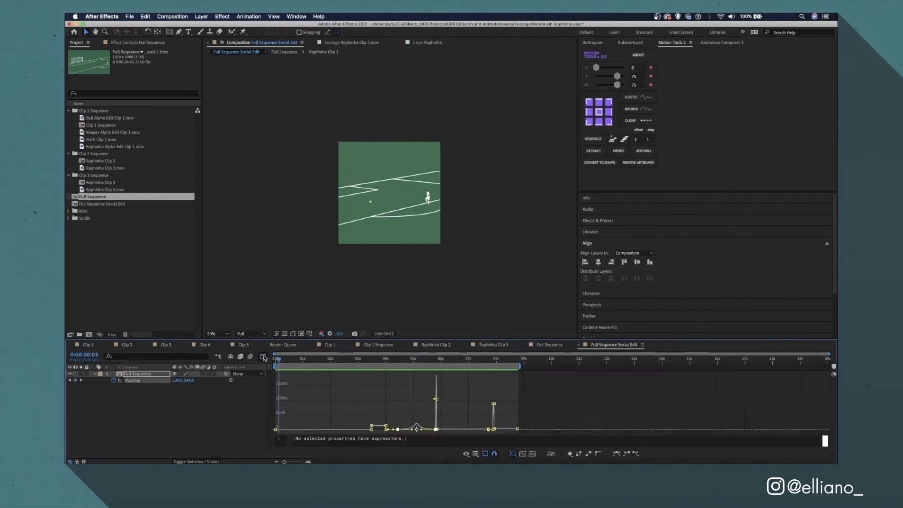
scroll(386, 414, up, 6)
drag(715, 427, 702, 429)
key(shift+F3)
key(space)
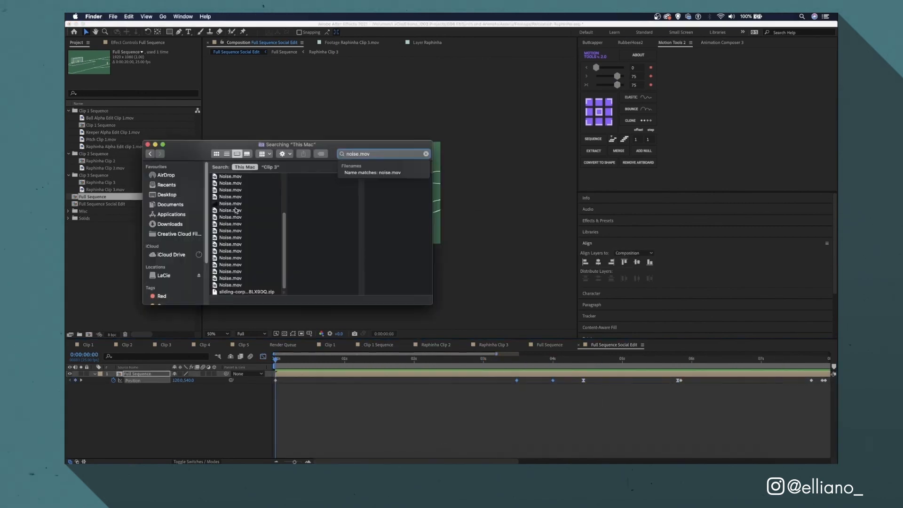
Step: Find Noise.mov in Finder, import it, and place it above the Full Sequence layer
click(235, 211)
scroll(286, 224, down, 3)
drag(255, 213, 112, 274)
drag(92, 219, 132, 407)
Step: Set the Noise.mov layer's blending mode to Multiply and preview the sequence from the start
click(196, 462)
click(193, 374)
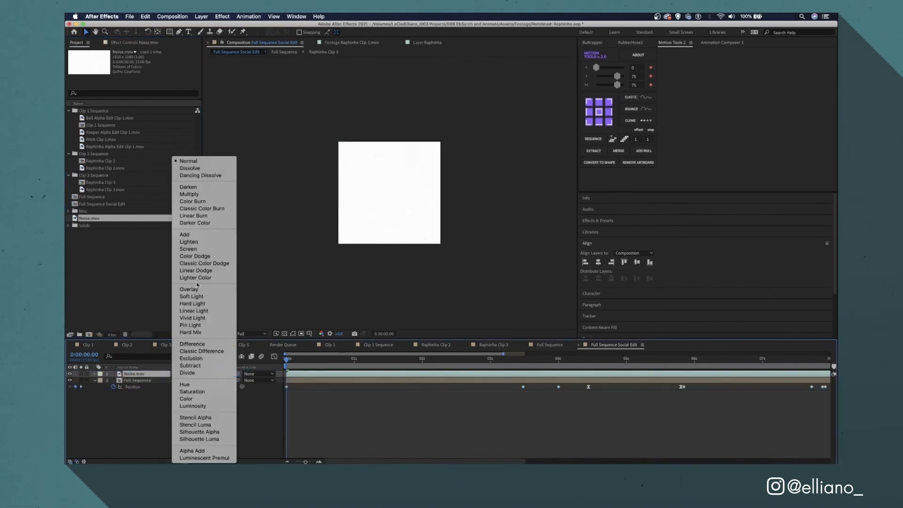
double_click(138, 375)
drag(219, 318, 278, 321)
click(263, 43)
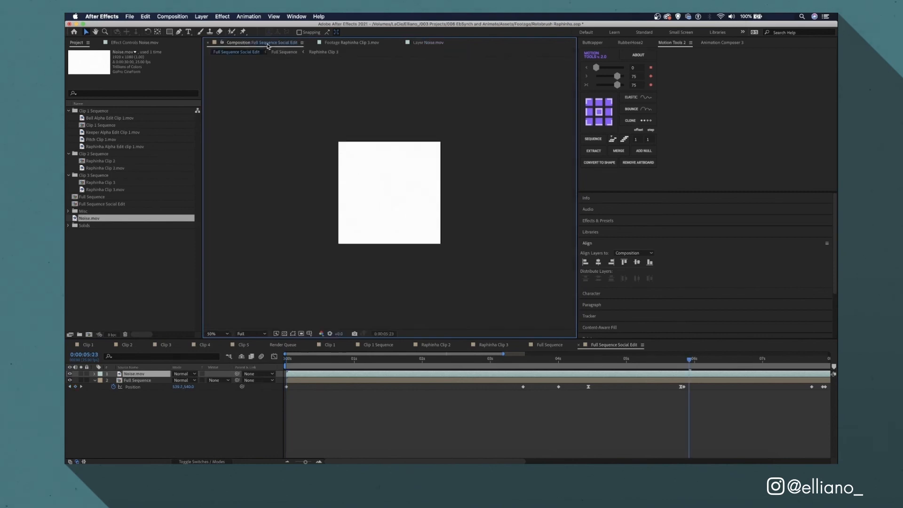
click(183, 374)
click(211, 194)
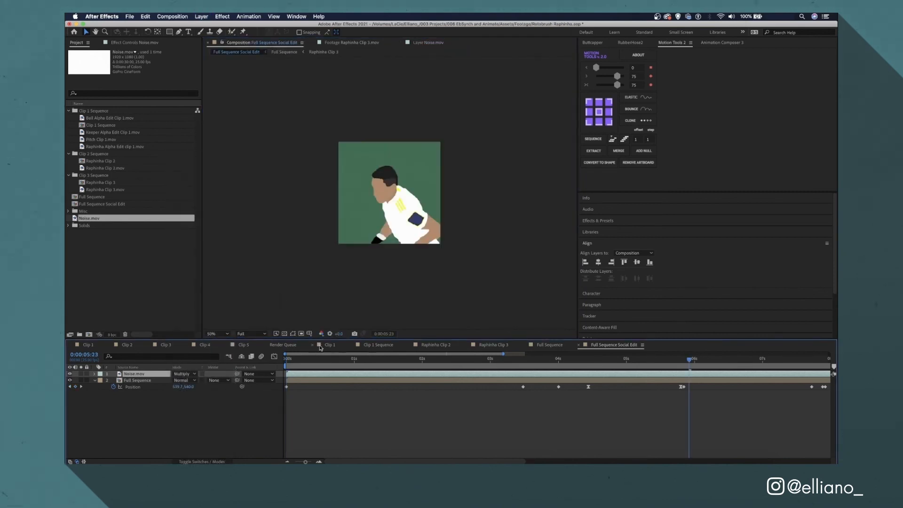
drag(306, 362, 261, 356)
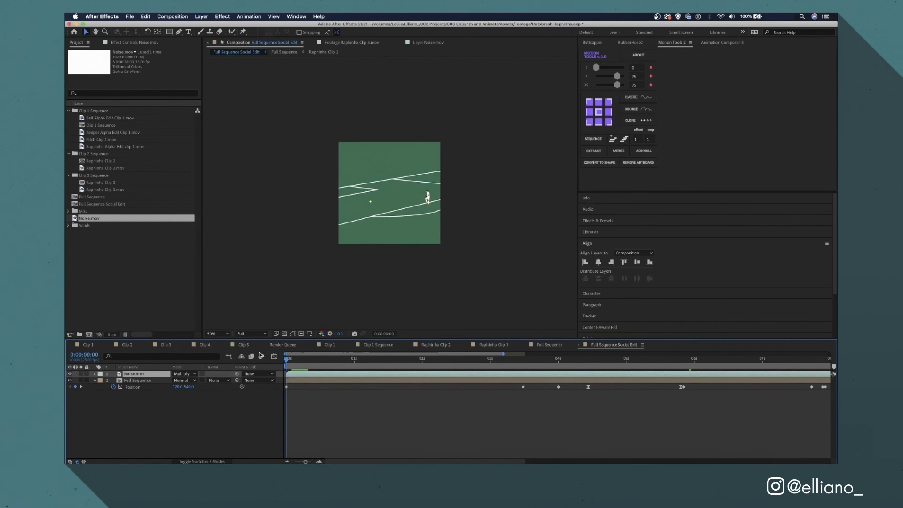
key(space)
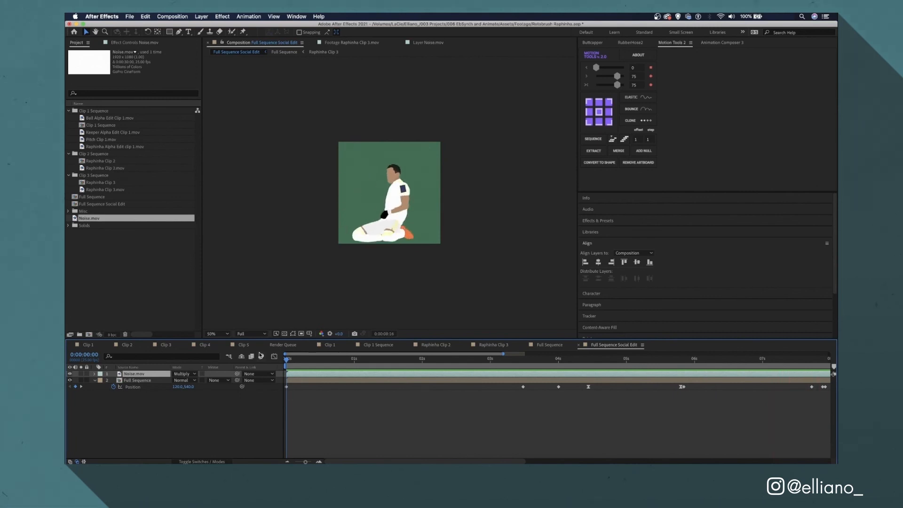
key(space)
key(space)
key(space)
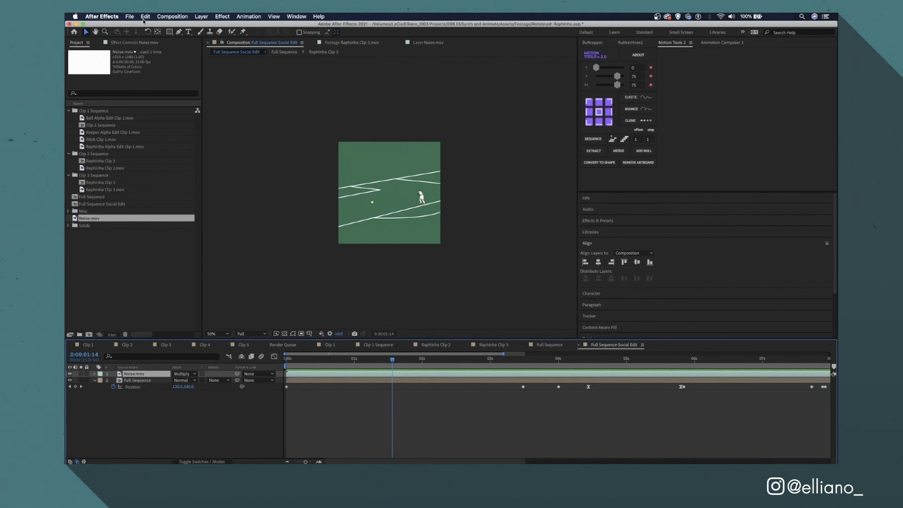
Step: Create an adjustment layer and move it below the Noise.mov layer
click(199, 16)
mouse_move(210, 25)
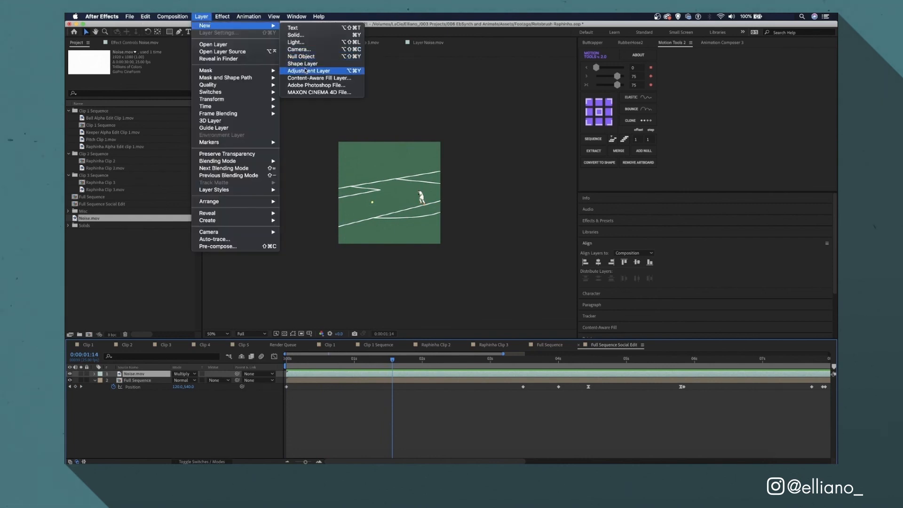
click(305, 71)
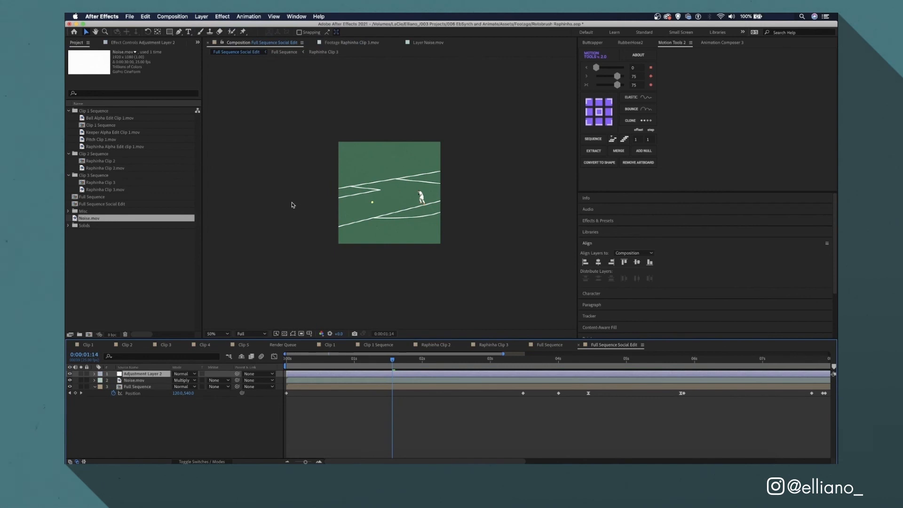
key(super+alt+Down)
Step: Apply Turbulent Displace to the adjustment layer with an Amount of 15 and a Size of 2
click(591, 221)
click(594, 230)
text(turbulen)
double_click(615, 245)
key(super+z)
key(super+z)
mouse_move(146, 78)
mouse_down()
mouse_move(110, 83)
mouse_move(145, 72)
mouse_move(132, 74)
mouse_up()
scroll(321, 182, up, 2)
key(super+z)
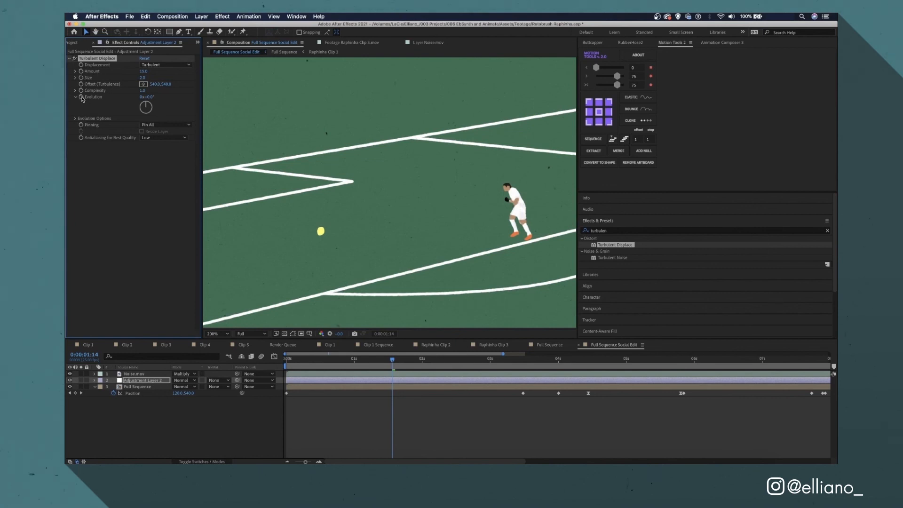
Step: Drive the Turbulent Displace Evolution with the expression time*100 and preview the wobble
alt+click(81, 98)
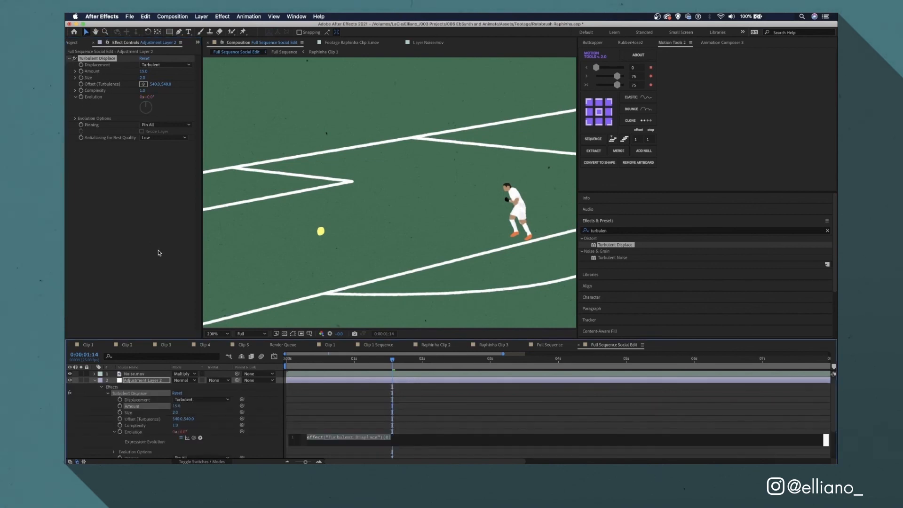
text(time*100)
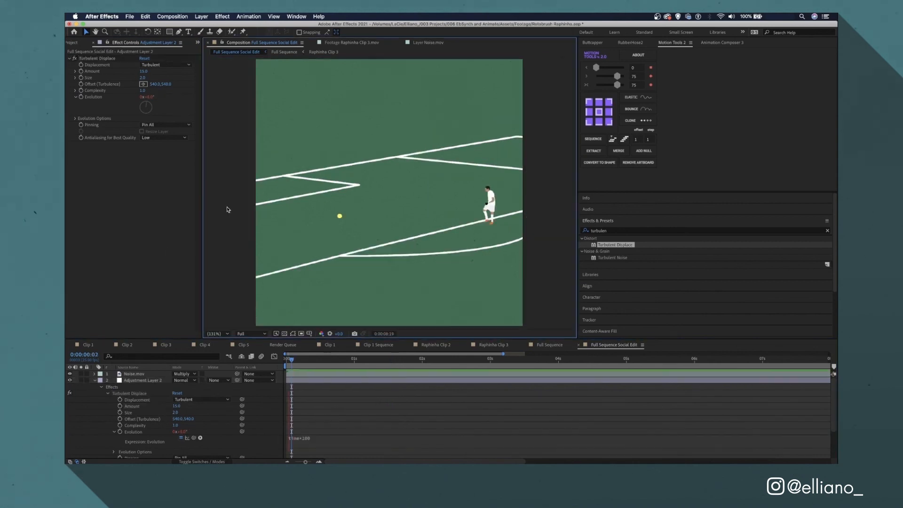
key(space)
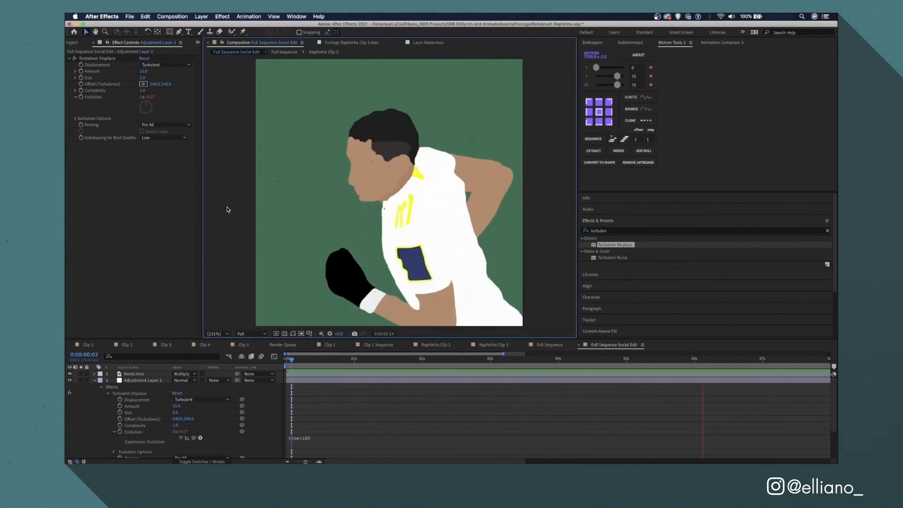
key(space)
Step: Move the adjustment layer to the top of the stack and apply Posterize Time with a frame rate of 12
click(162, 381)
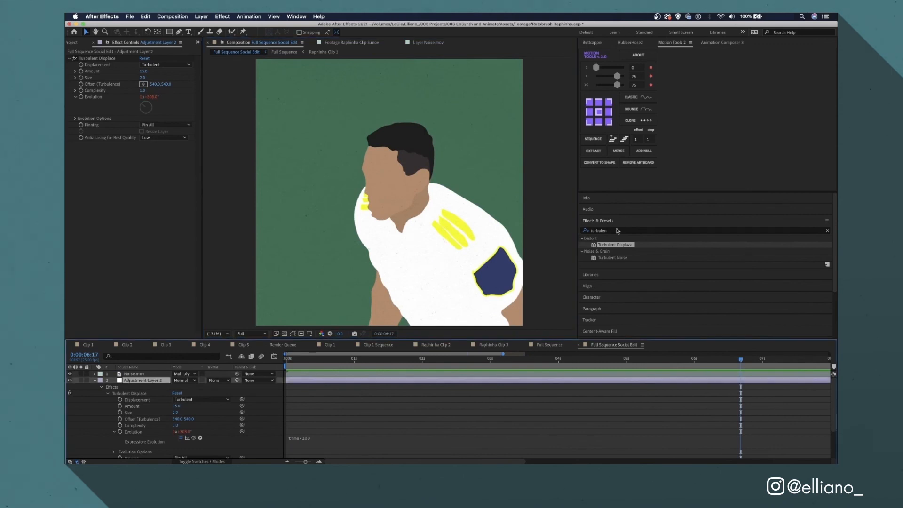
click(147, 381)
key(Delete)
click(608, 230)
text(poster)
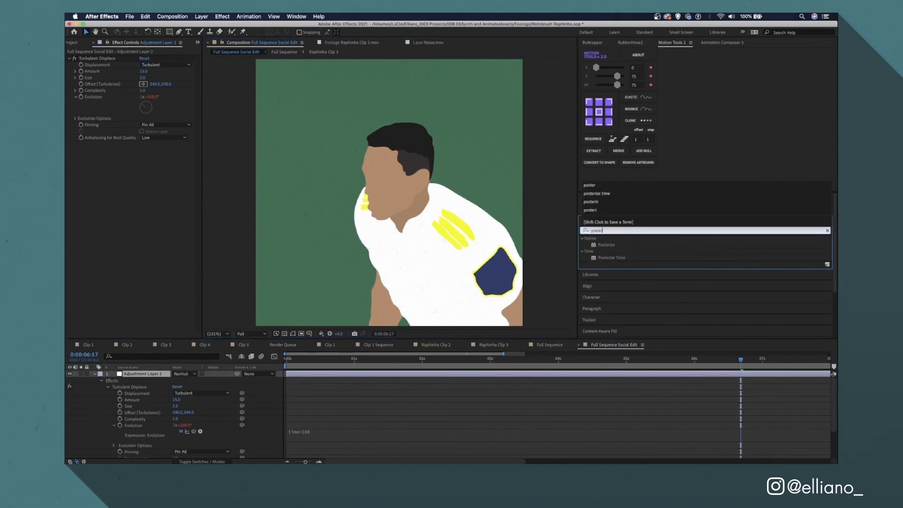
double_click(607, 258)
click(145, 151)
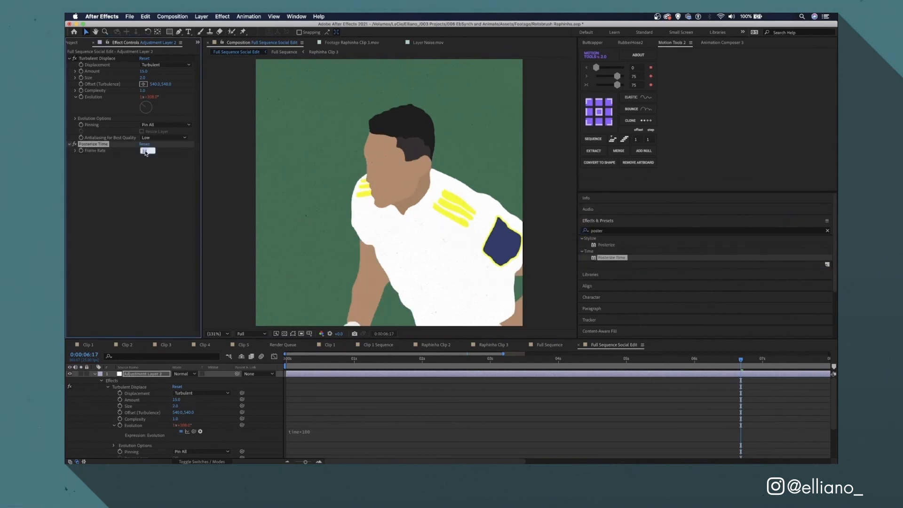
key(Return)
key(space)
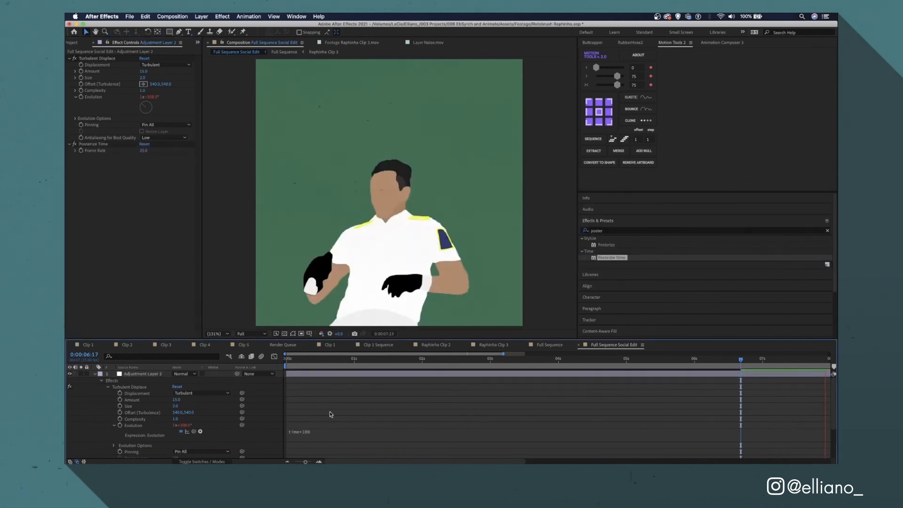
click(144, 151)
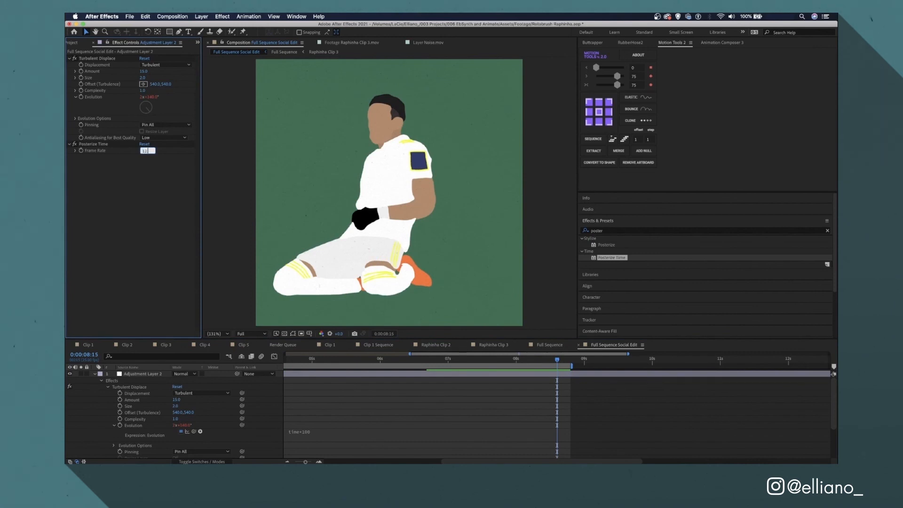
key(Return)
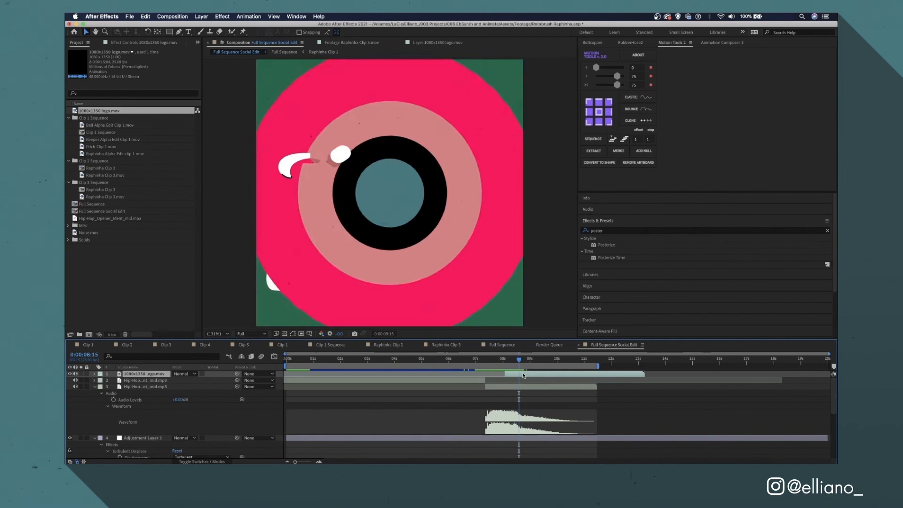
Step: Move the 1080x1350 logo.mov layer earlier to start with the closing music clip, and mute its audio
drag(524, 375, 486, 374)
click(75, 374)
key(space)
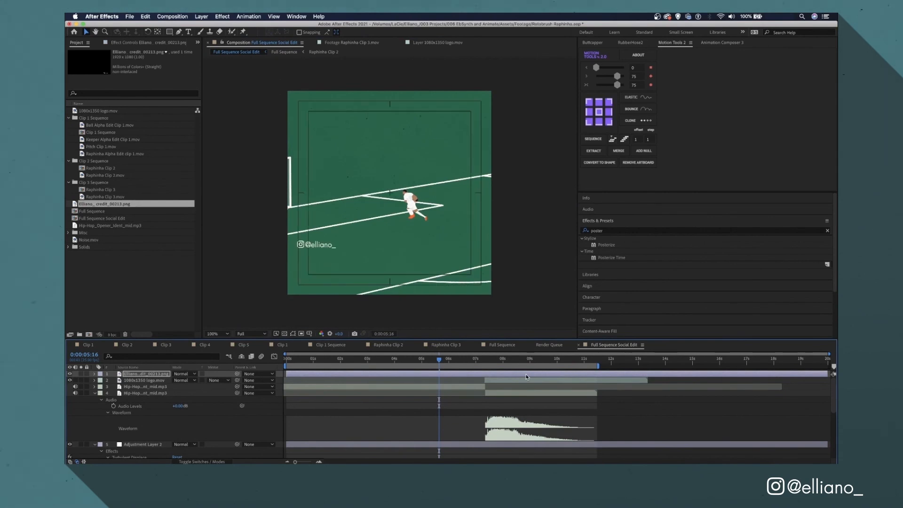
Step: Adjust the credit image's vertical position and move its layer below the 1080x1350 logo.mov layer
key(shift+Up)
key(shift+Up)
key(shift+Up)
key(shift+Up)
key(shift+Up)
key(shift+Up)
key(shift+Up)
key(shift+Up)
key(shift+Up)
key(shift+Up)
key(shift+Up)
key(shift+Up)
key(shift+Up)
key(shift+Up)
key(shift+Up)
key(shift+Up)
key(shift+Up)
key(shift+Up)
key(shift+Up)
key(shift+Up)
drag(526, 374, 526, 383)
Step: Nudge the credit image horizontally to centre it near the frame's lower edge, and preview the full edit
drag(439, 359, 215, 359)
key(space)
key(space)
key(shift+Right)
key(shift+Right)
key(shift+Right)
key(shift+Right)
key(shift+Right)
key(shift+Right)
key(shift+Right)
key(shift+Right)
key(shift+Right)
key(shift+Right)
key(shift+Right)
key(shift+Right)
key(shift+Right)
key(shift+Right)
key(shift+Right)
key(shift+Right)
key(shift+Right)
key(shift+Right)
key(shift+Right)
key(shift+Right)
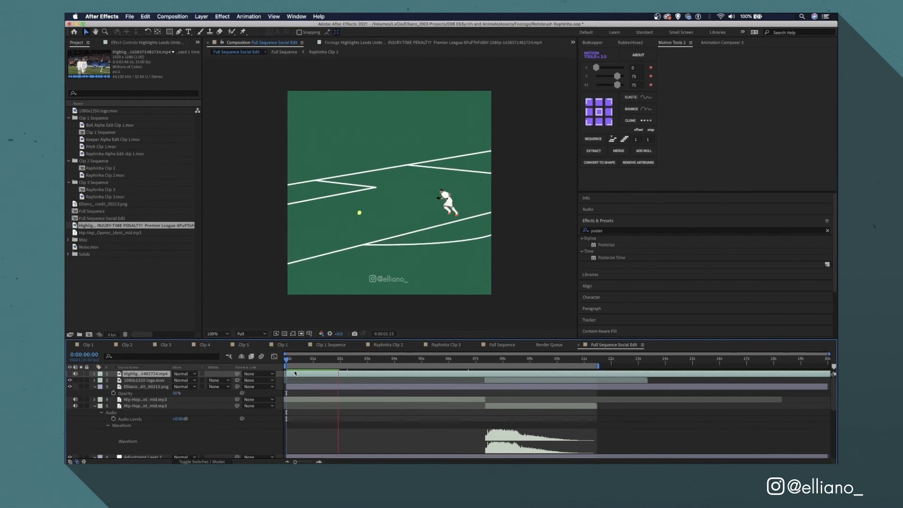
key(space)
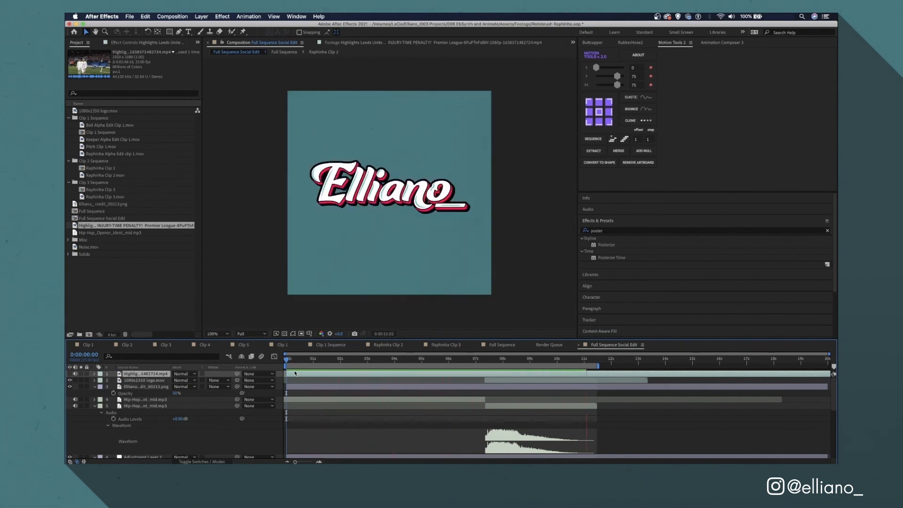